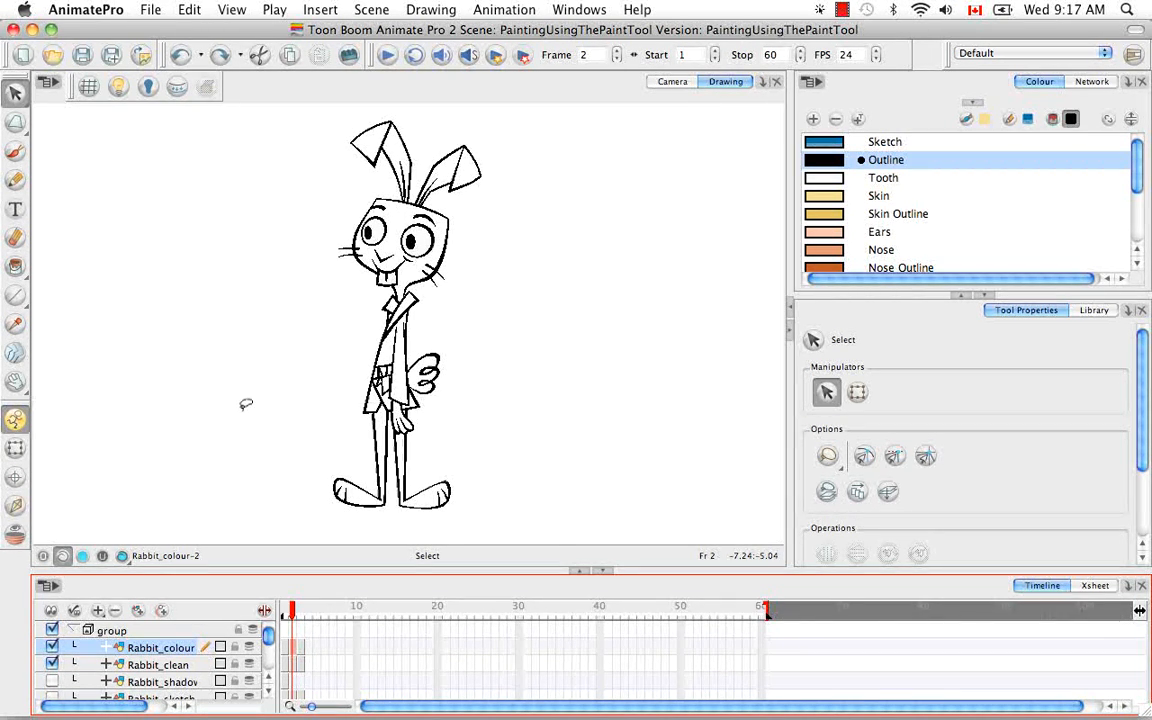
# Step: Fill the rabbit's right-hand leg and foot with the Skin colour, using the Paint tool with the Marquee selection option
pyautogui.press('alt')
pyautogui.hotkey('alt', 'k')
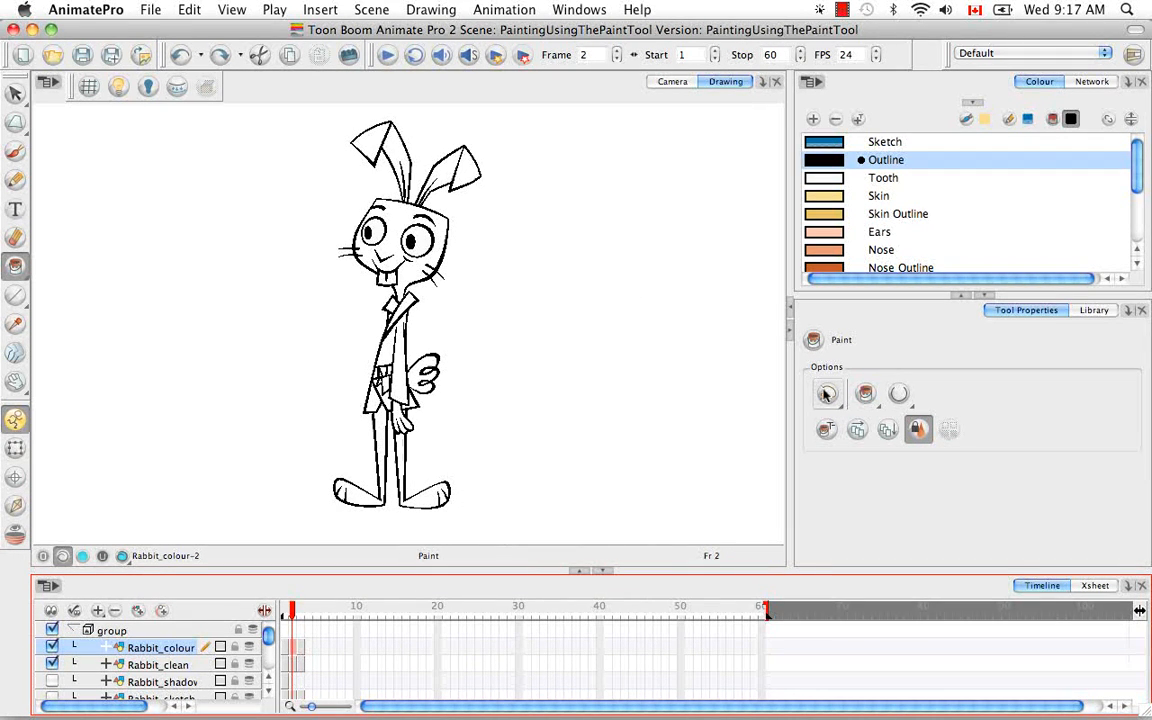
pyautogui.click(827, 395)
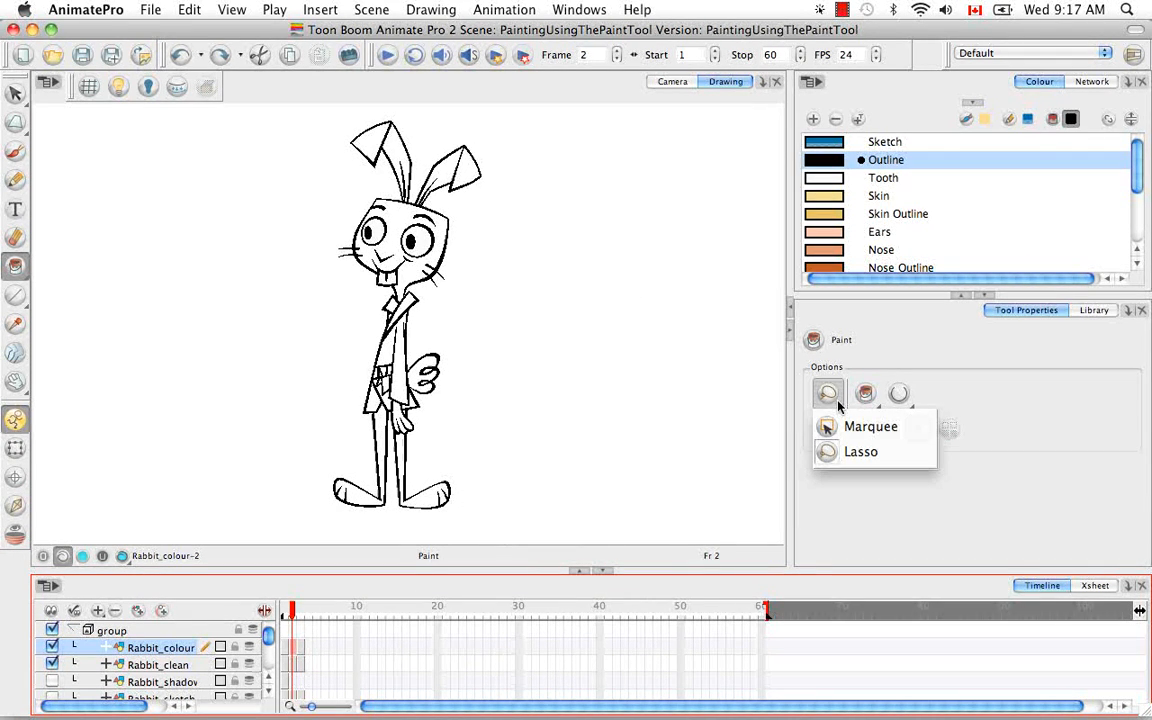
pyautogui.click(924, 427)
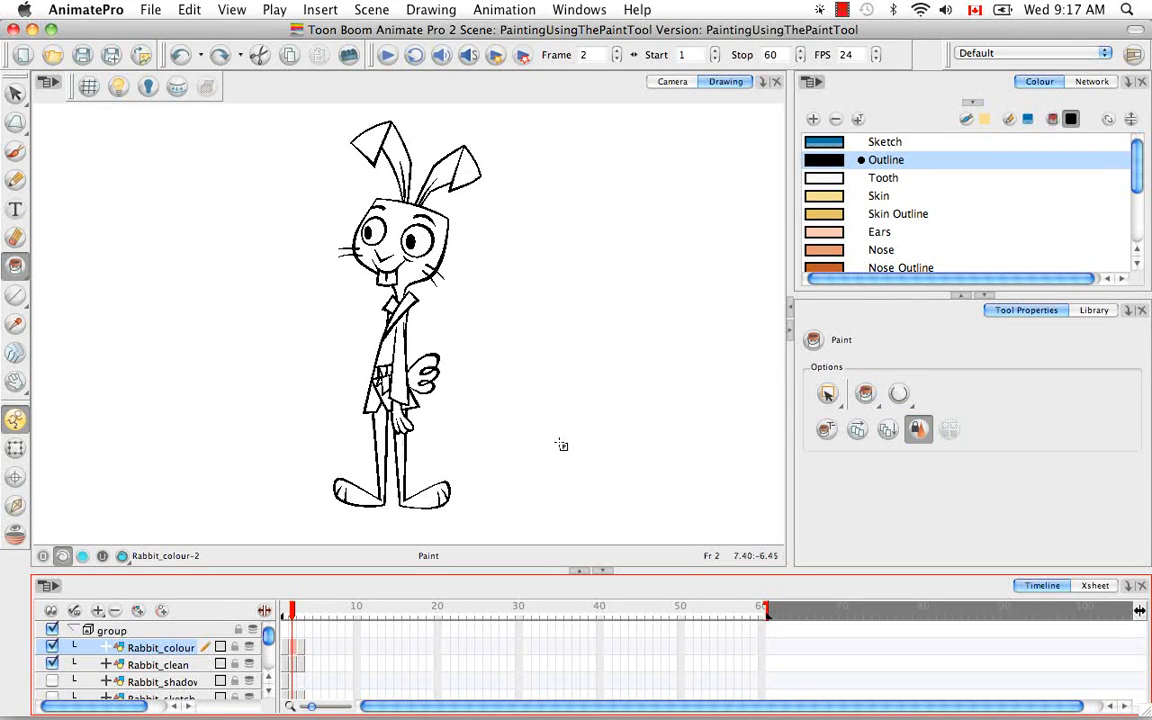
pyautogui.click(830, 198)
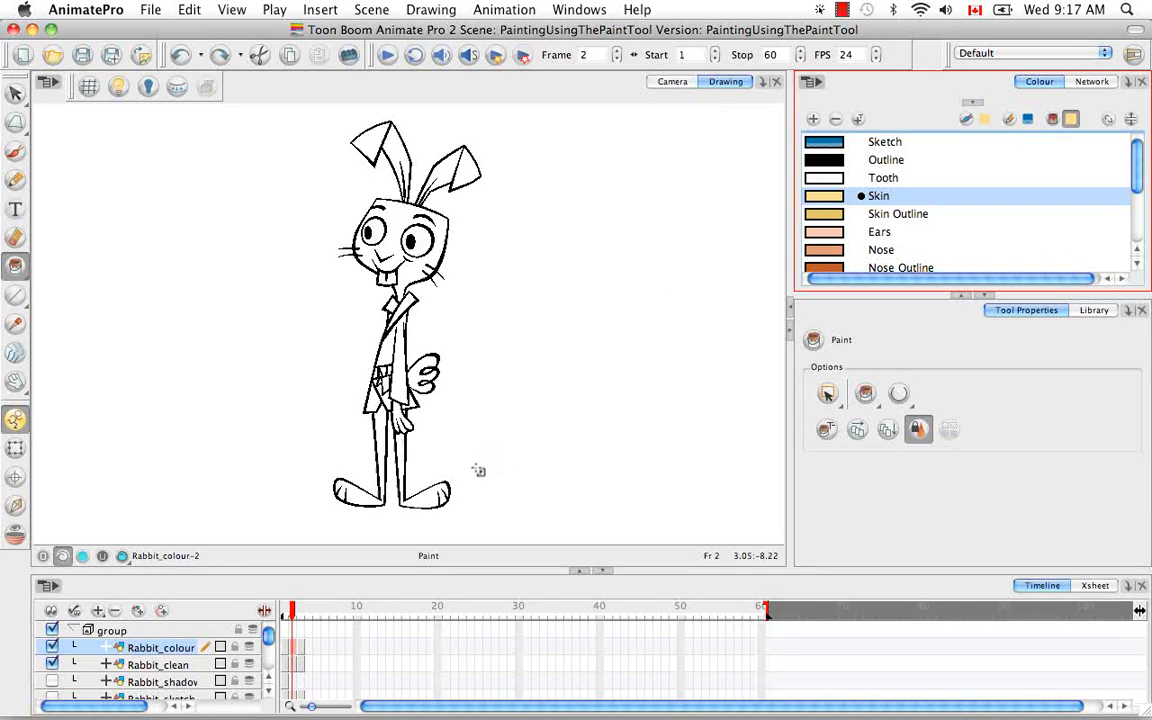
pyautogui.click(400, 462)
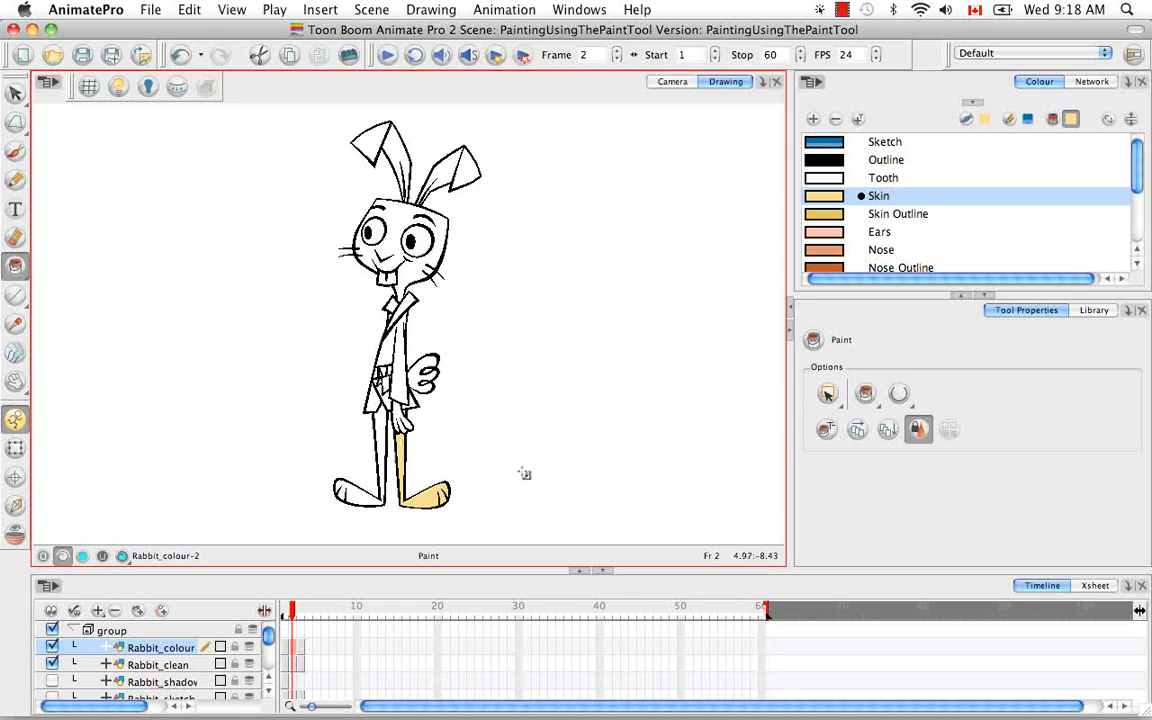
# Step: Recolour the outline of the painted leg and foot with Skin Outline, and undo both that recolouring and the Skin fill
pyautogui.press('super+equal')
pyautogui.press('super+equal')
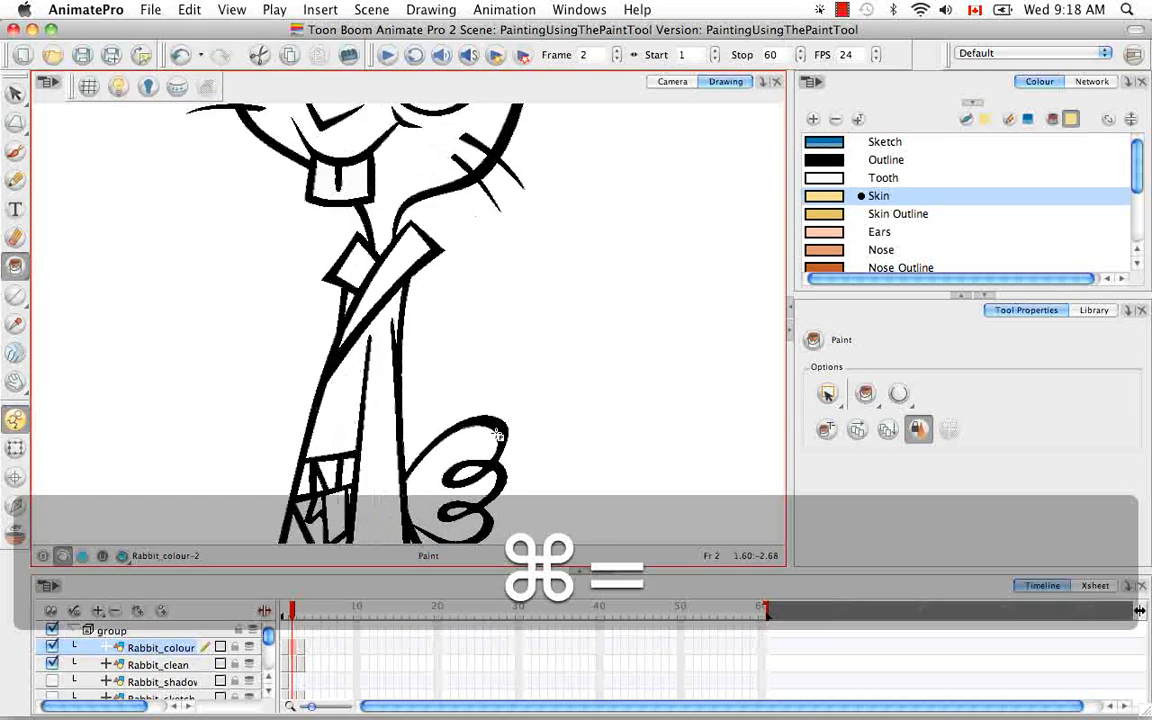
pyautogui.press('space')
pyautogui.moveTo(602, 363); pyautogui.dragTo(625, 155)
pyautogui.moveTo(581, 419); pyautogui.dragTo(606, 208)
pyautogui.moveTo(602, 380); pyautogui.dragTo(620, 284)
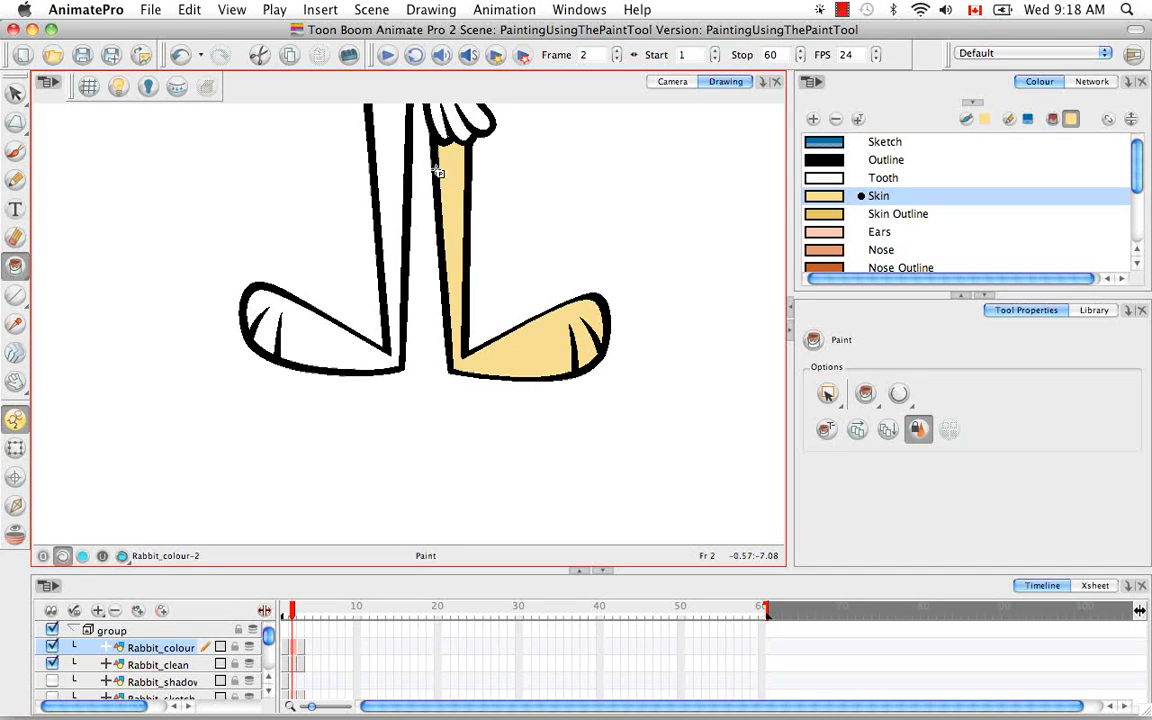
pyautogui.click(898, 213)
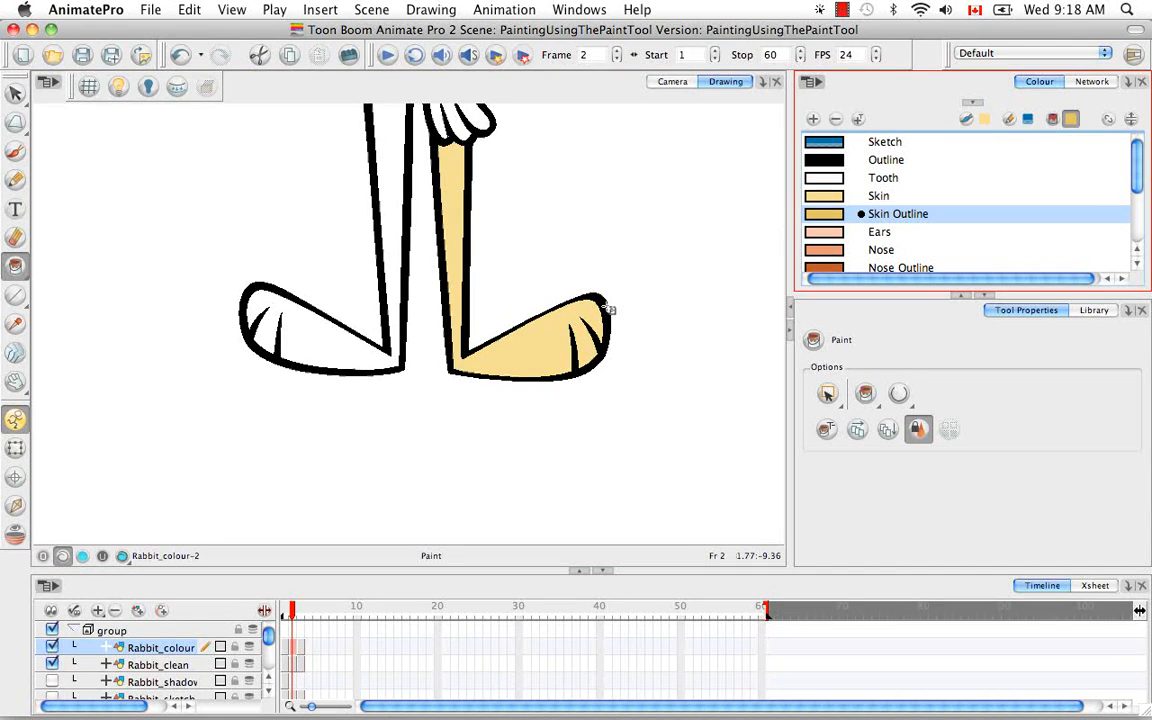
pyautogui.click(605, 313)
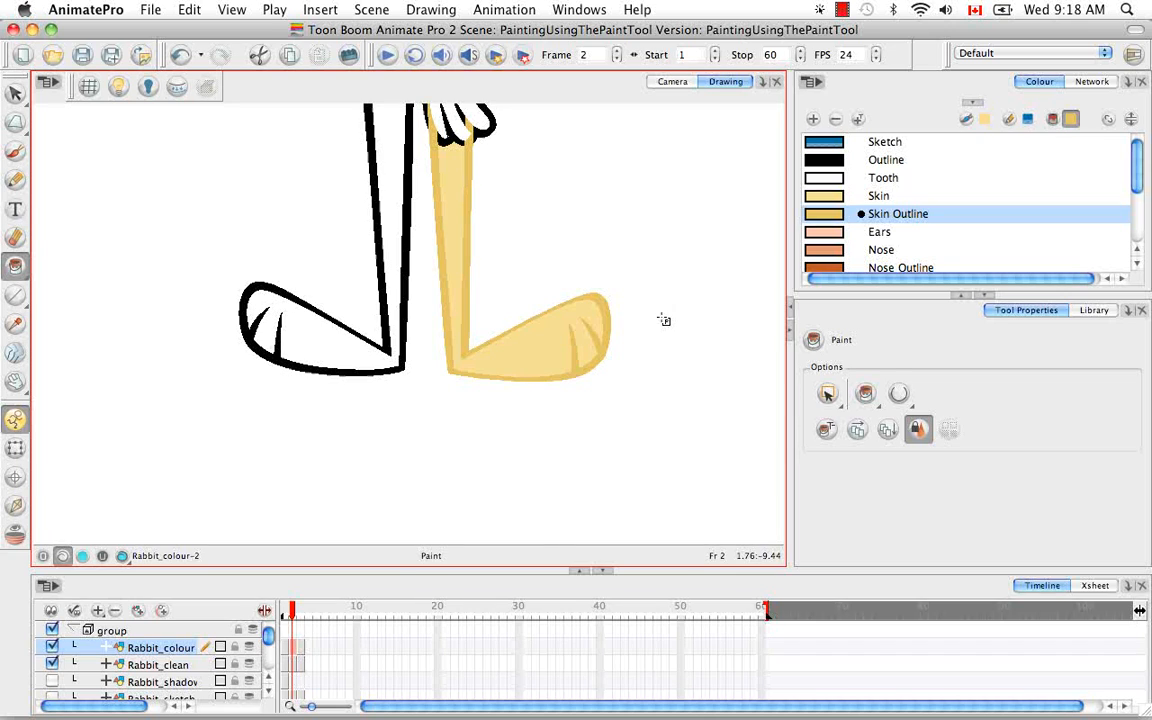
pyautogui.press('super+z')
pyautogui.press('super+z')
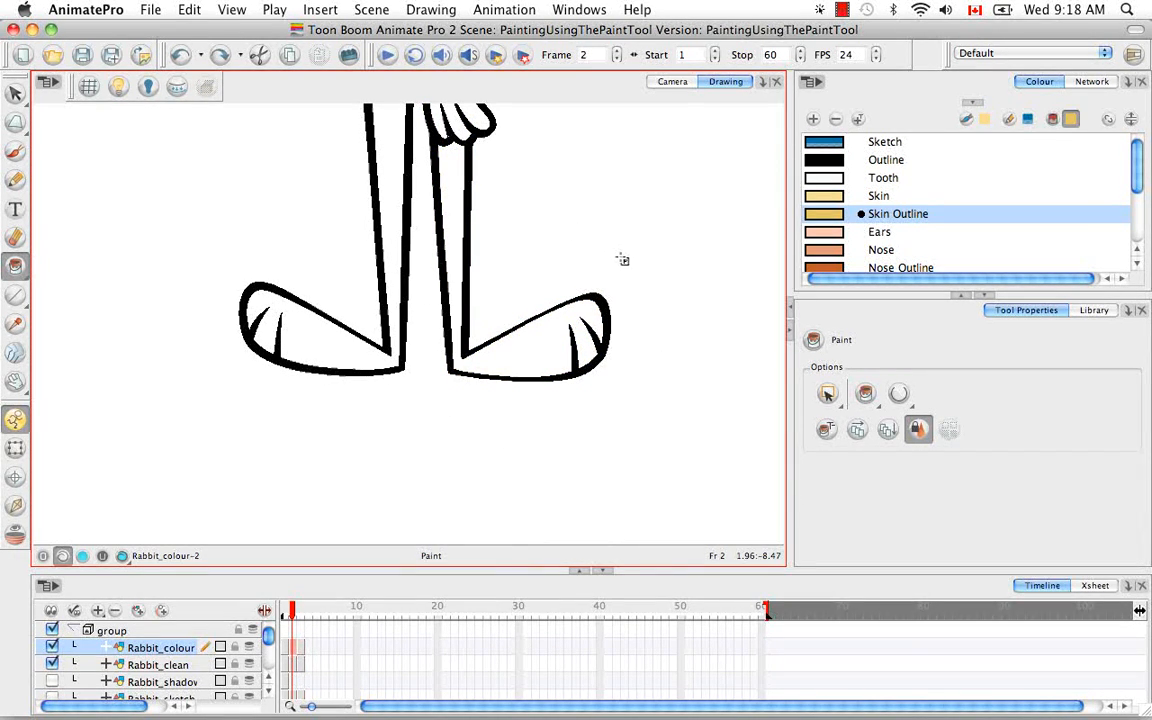
# Step: Switch the Paint tool to Lasso, paint the right-hand leg and foot with Skin Outline, and undo the fill
pyautogui.press('space')
pyautogui.moveTo(599, 237); pyautogui.dragTo(593, 309)
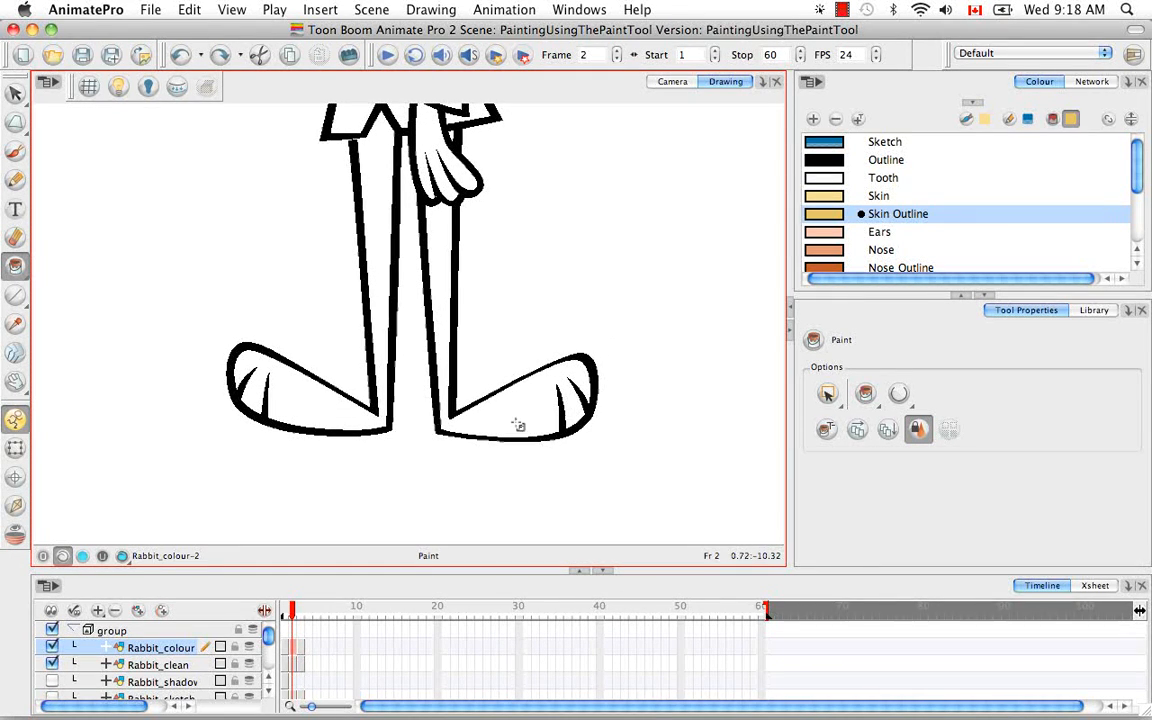
pyautogui.moveTo(826, 396); pyautogui.dragTo(852, 457)
pyautogui.moveTo(645, 309)
pyautogui.mouseDown()
pyautogui.moveTo(563, 298)
pyautogui.moveTo(568, 473)
pyautogui.moveTo(630, 292)
pyautogui.mouseUp()
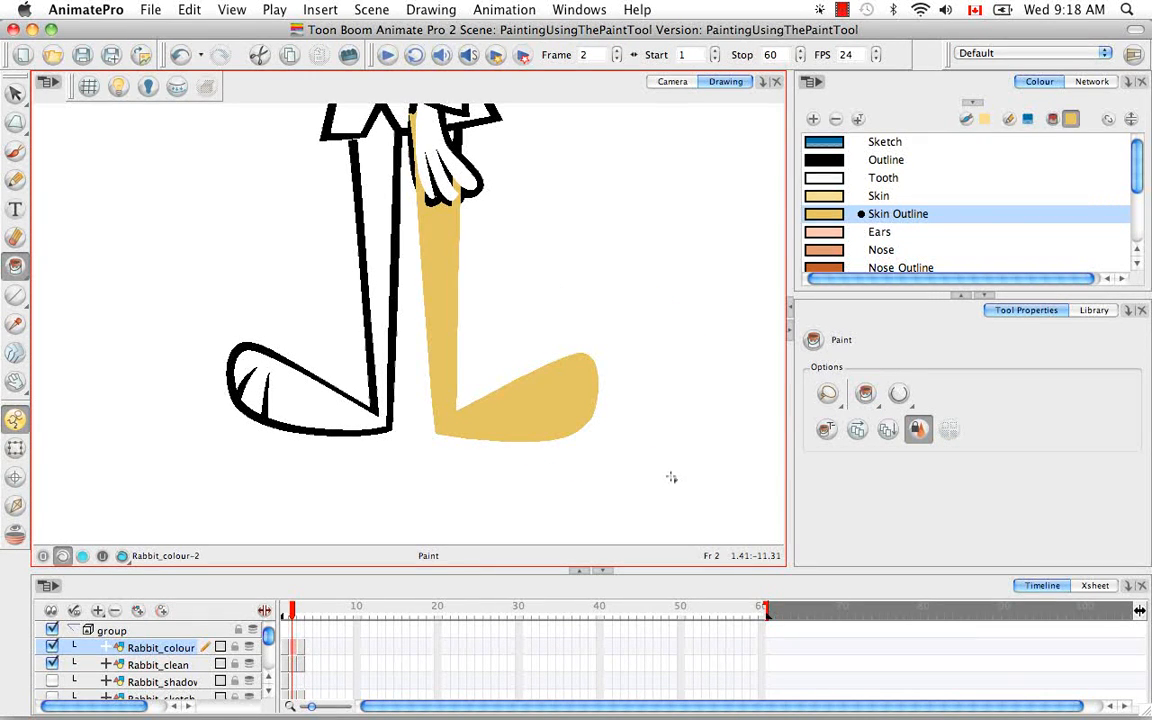
pyautogui.press('super+z')
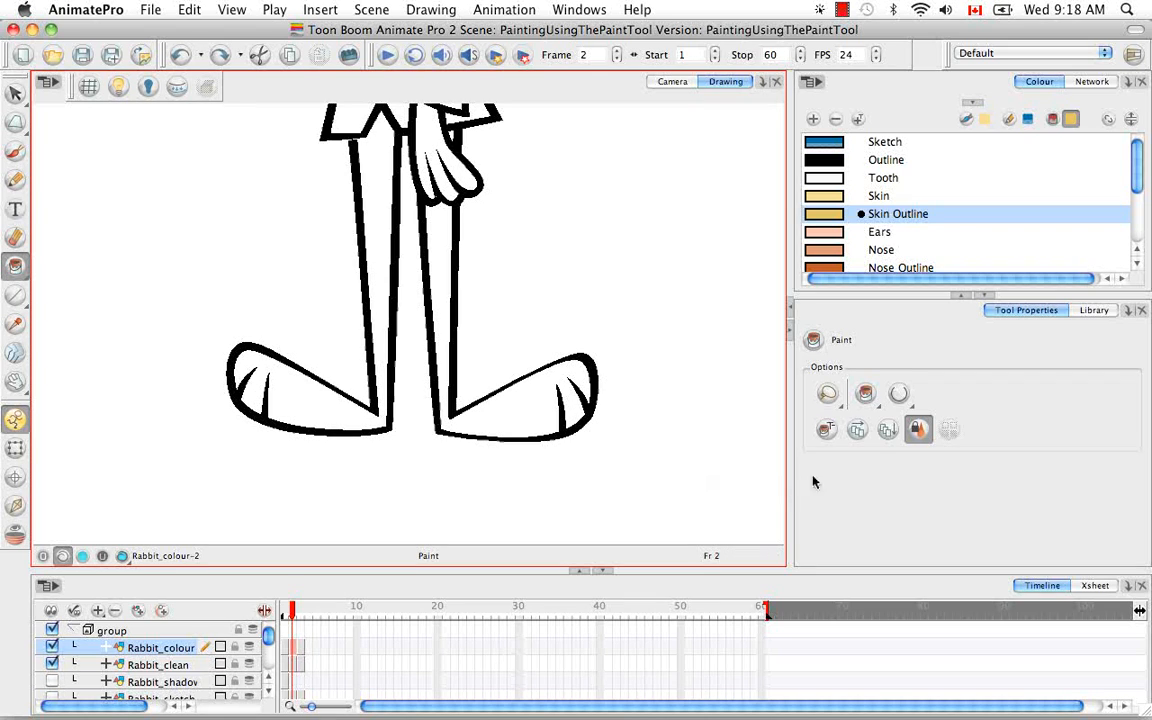
# Step: Fill the inside of the right-hand leg and foot with the Skin colour in Paint mode
pyautogui.click(877, 399)
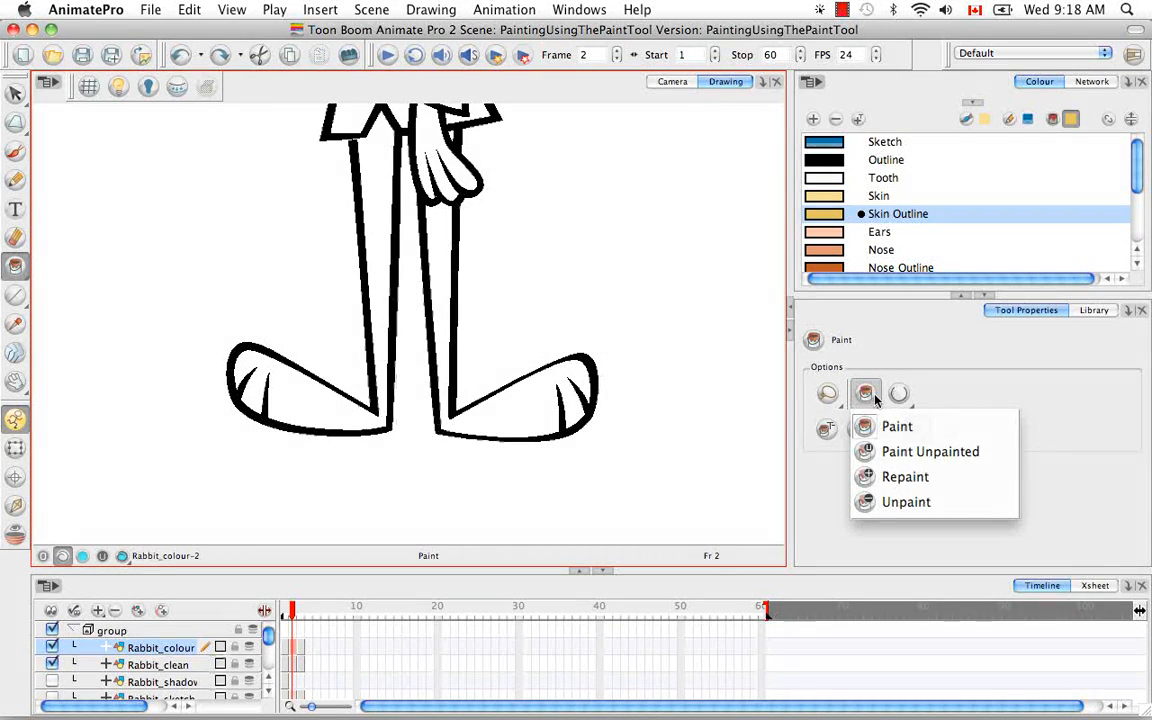
pyautogui.click(960, 430)
pyautogui.click(878, 196)
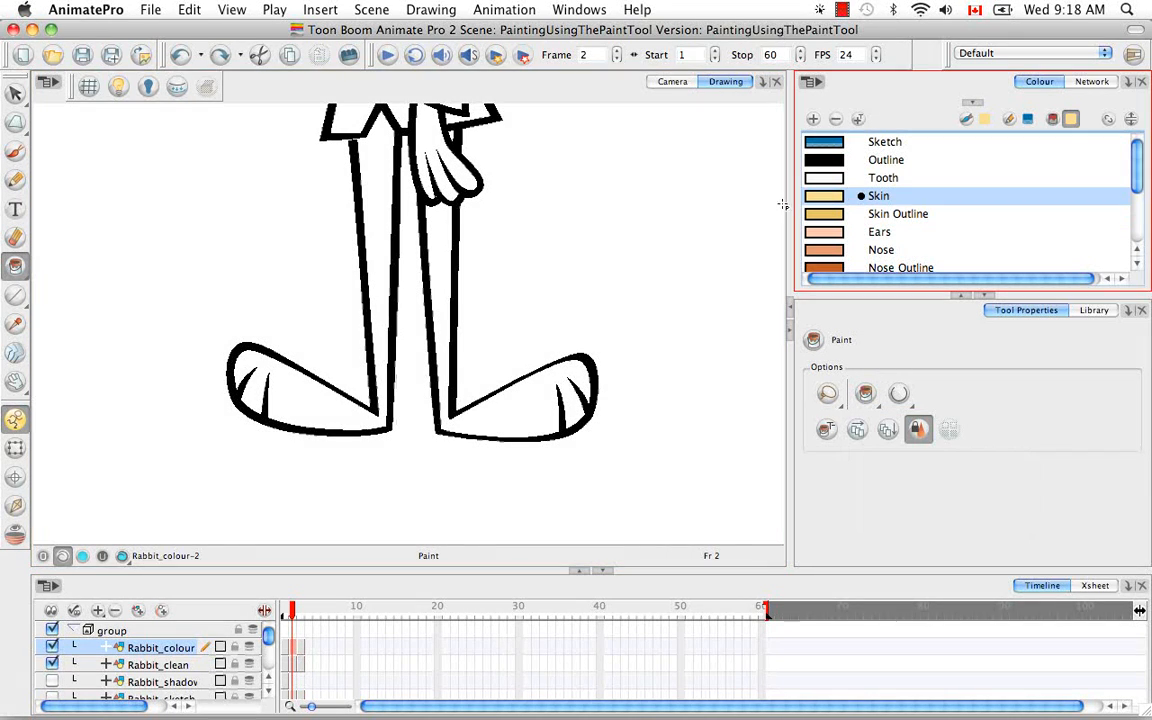
pyautogui.click(522, 398)
# Step: Fill the rabbit's hand with the Ears colour using Paint Unpainted mode
pyautogui.click(865, 393)
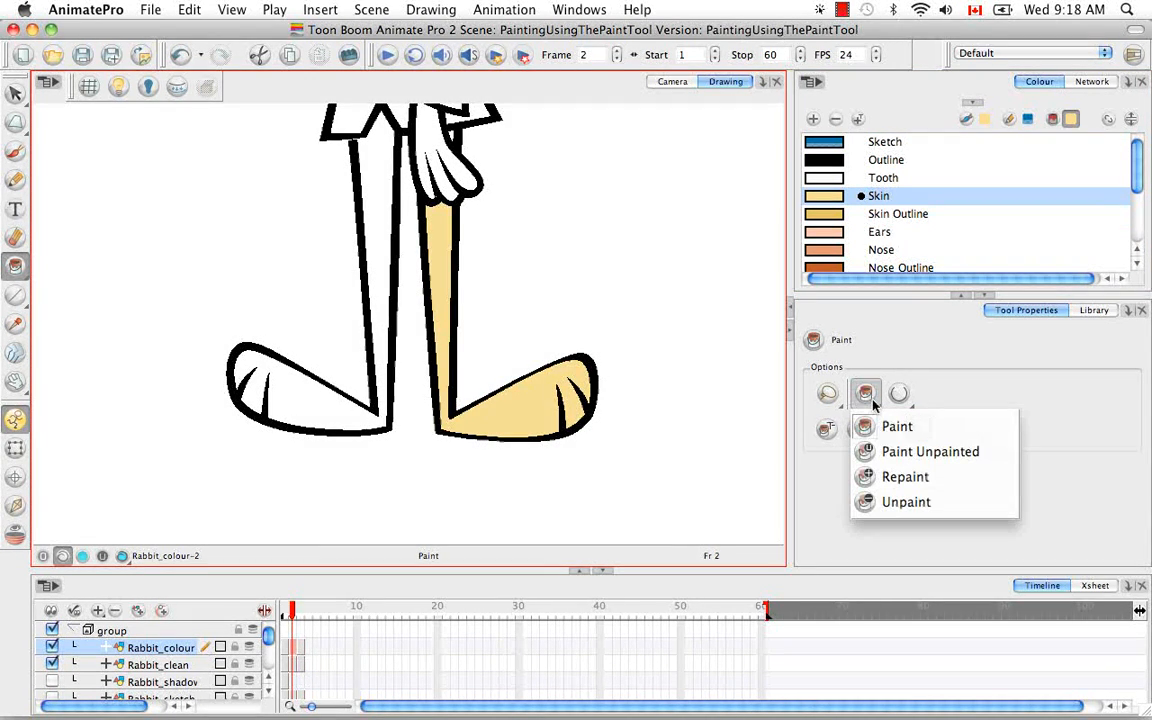
pyautogui.click(1005, 455)
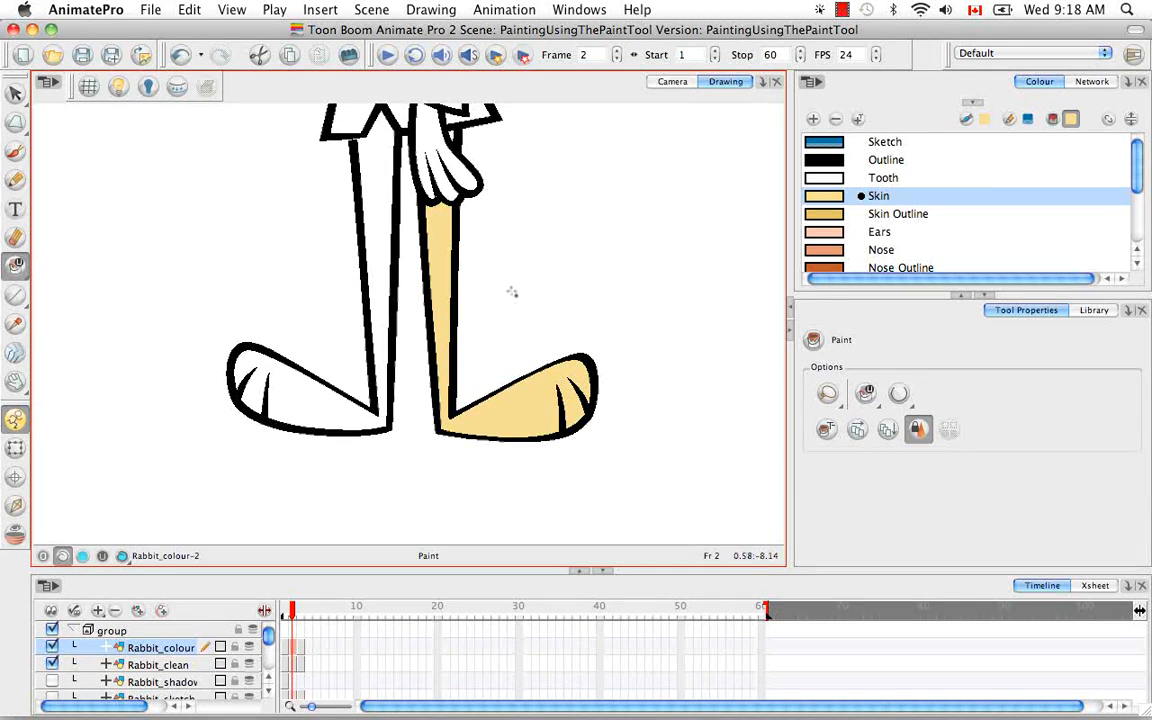
pyautogui.press('space')
pyautogui.moveTo(550, 305)
pyautogui.mouseDown()
pyautogui.moveTo(504, 347)
pyautogui.moveTo(526, 344)
pyautogui.mouseUp()
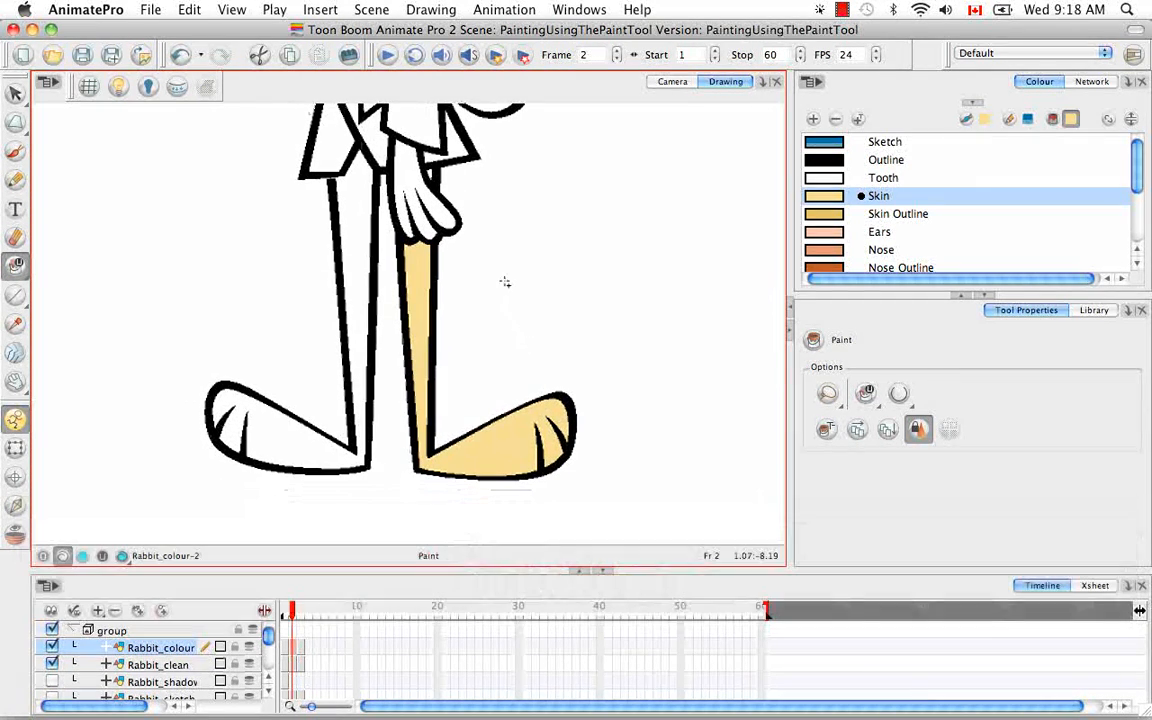
pyautogui.click(838, 236)
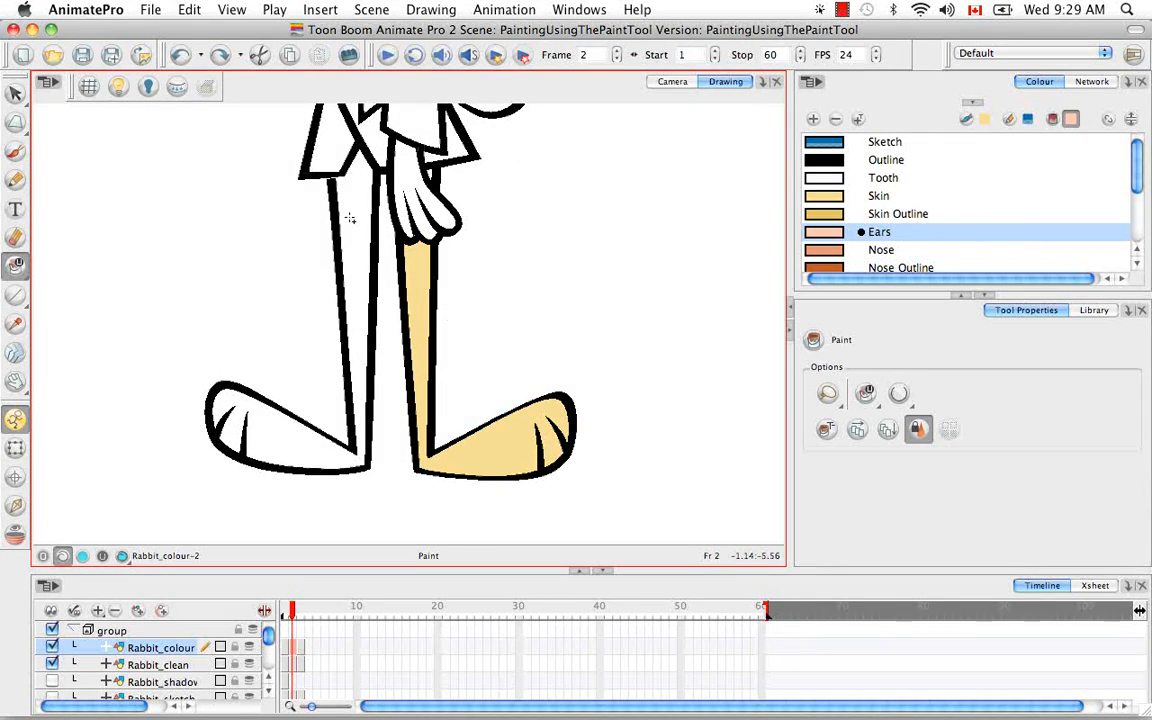
pyautogui.click(425, 205)
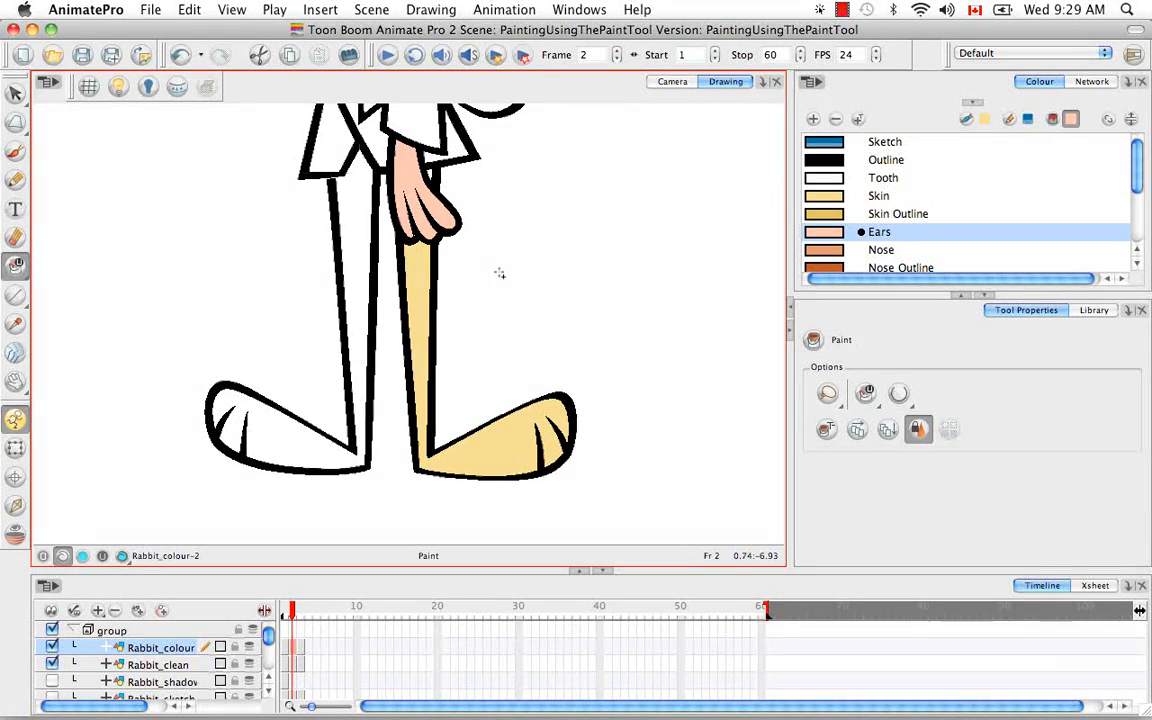
# Step: Repaint the lassoed jacket outline, hand and painted leg with Gi Border in Repaint mode, and undo the change
pyautogui.click(868, 394)
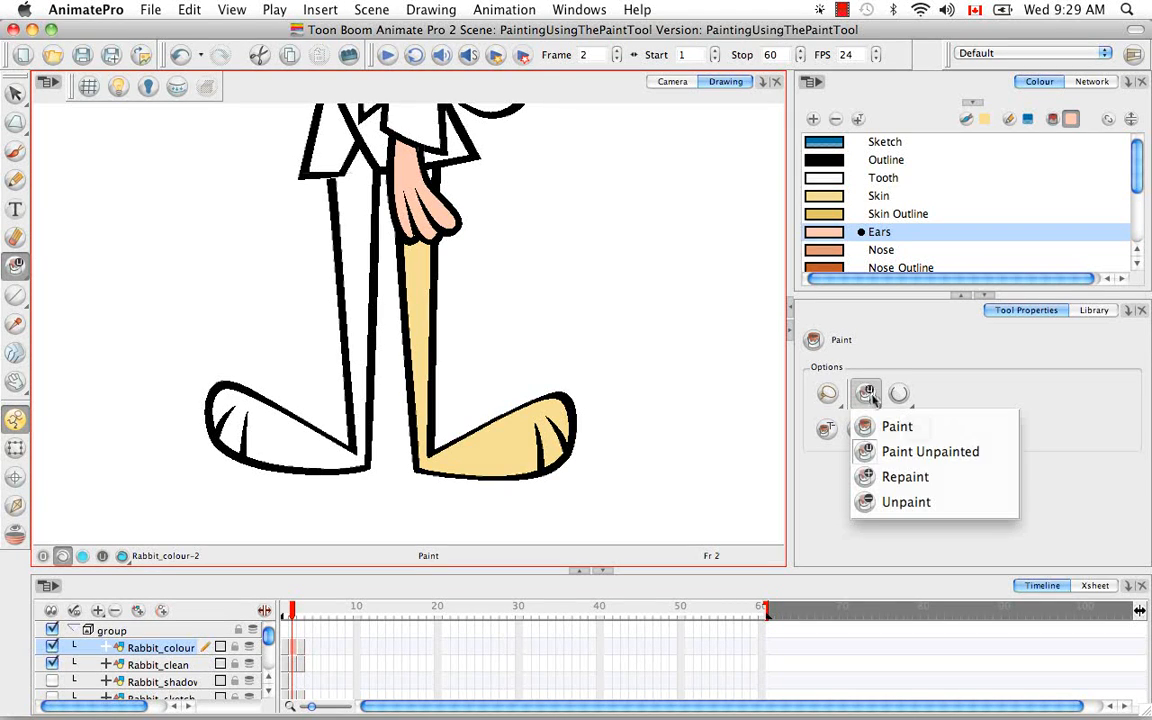
pyautogui.click(908, 479)
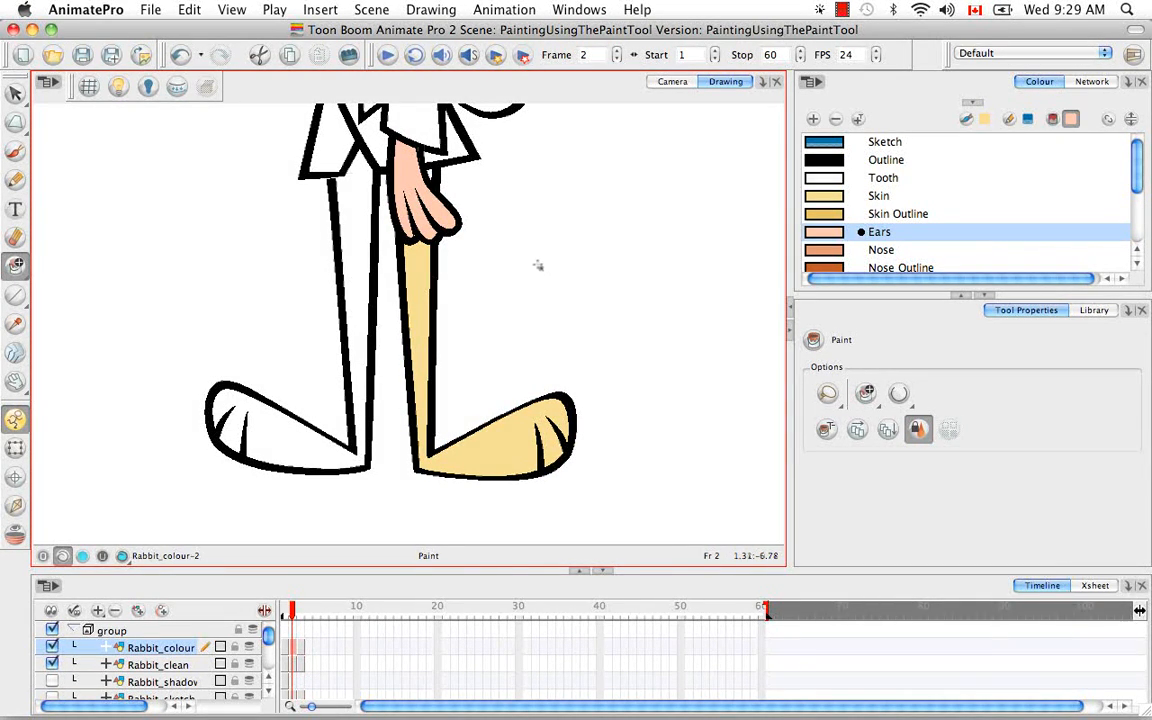
pyautogui.press('space')
pyautogui.moveTo(543, 249); pyautogui.dragTo(567, 348)
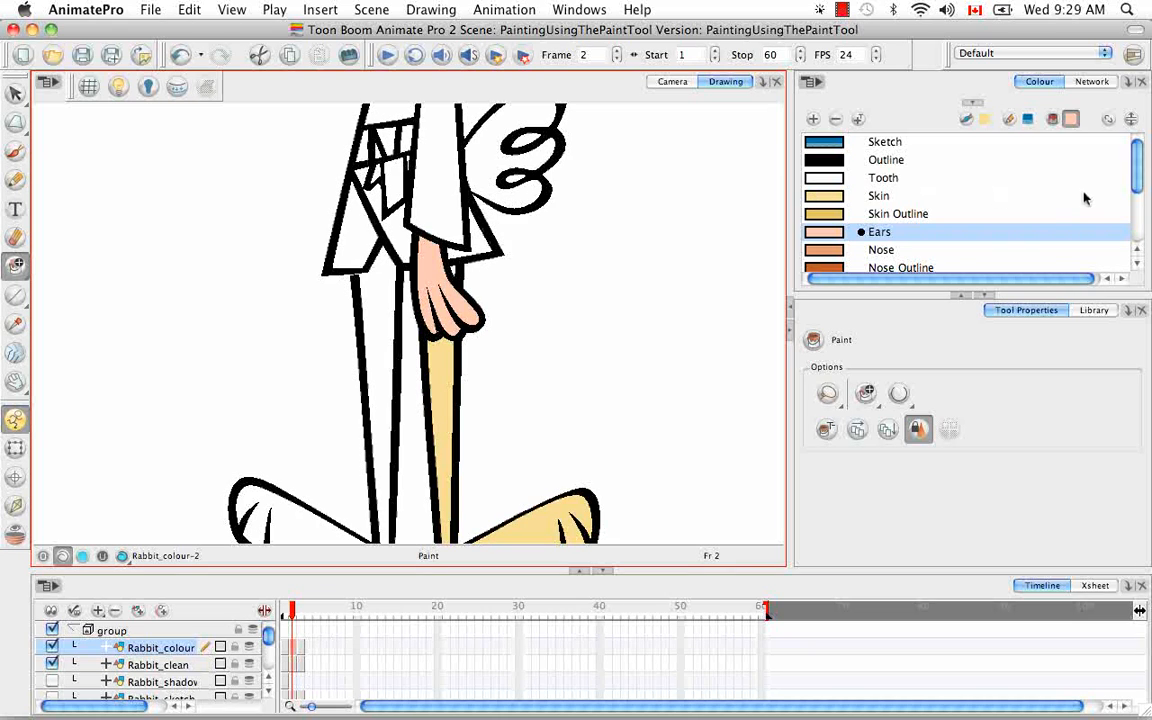
pyautogui.moveTo(1136, 160); pyautogui.dragTo(1137, 212)
pyautogui.click(960, 216)
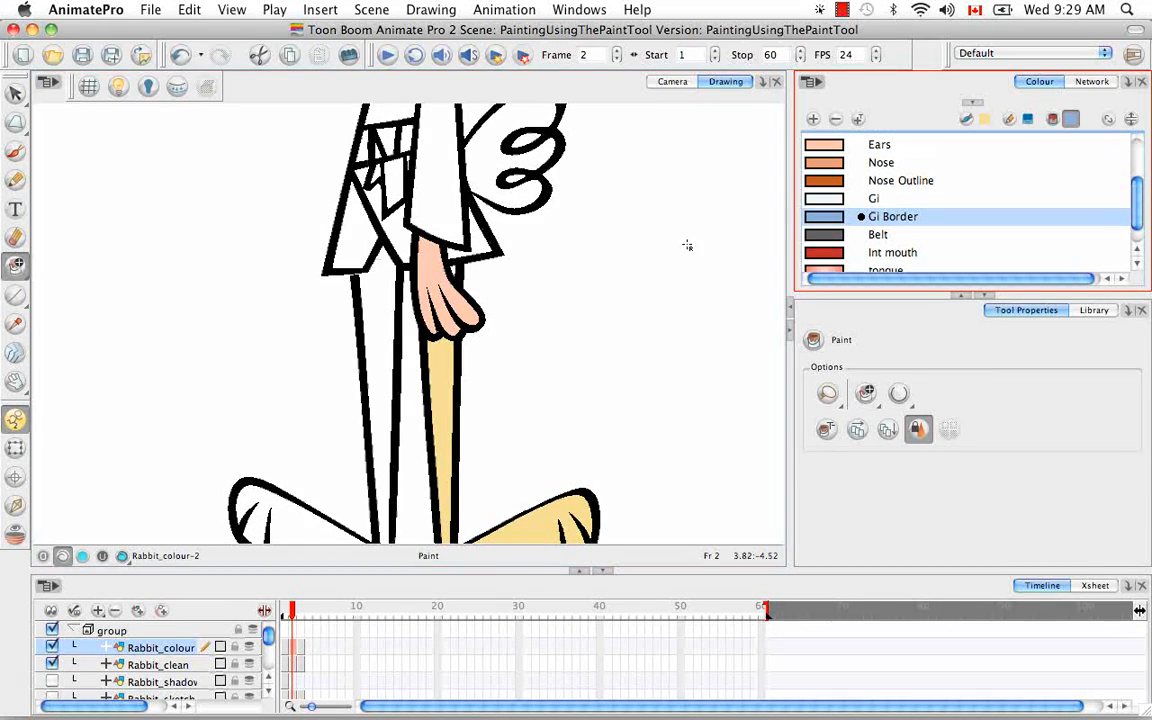
pyautogui.moveTo(503, 203); pyautogui.dragTo(553, 518)
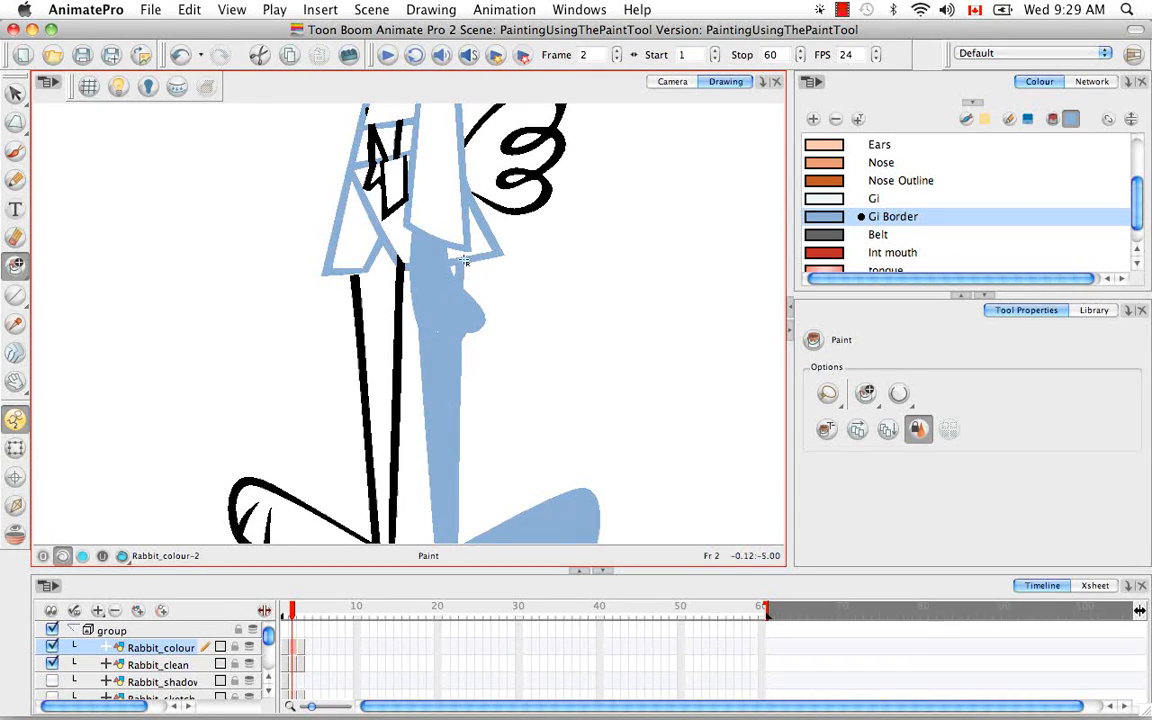
pyautogui.click(432, 246)
pyautogui.press('super+z')
# Step: Unpaint a lassoed area around the hand and leg, and the hand alone, undoing each removal
pyautogui.moveTo(866, 392)
pyautogui.mouseDown()
pyautogui.moveTo(880, 451)
pyautogui.moveTo(956, 509)
pyautogui.mouseUp()
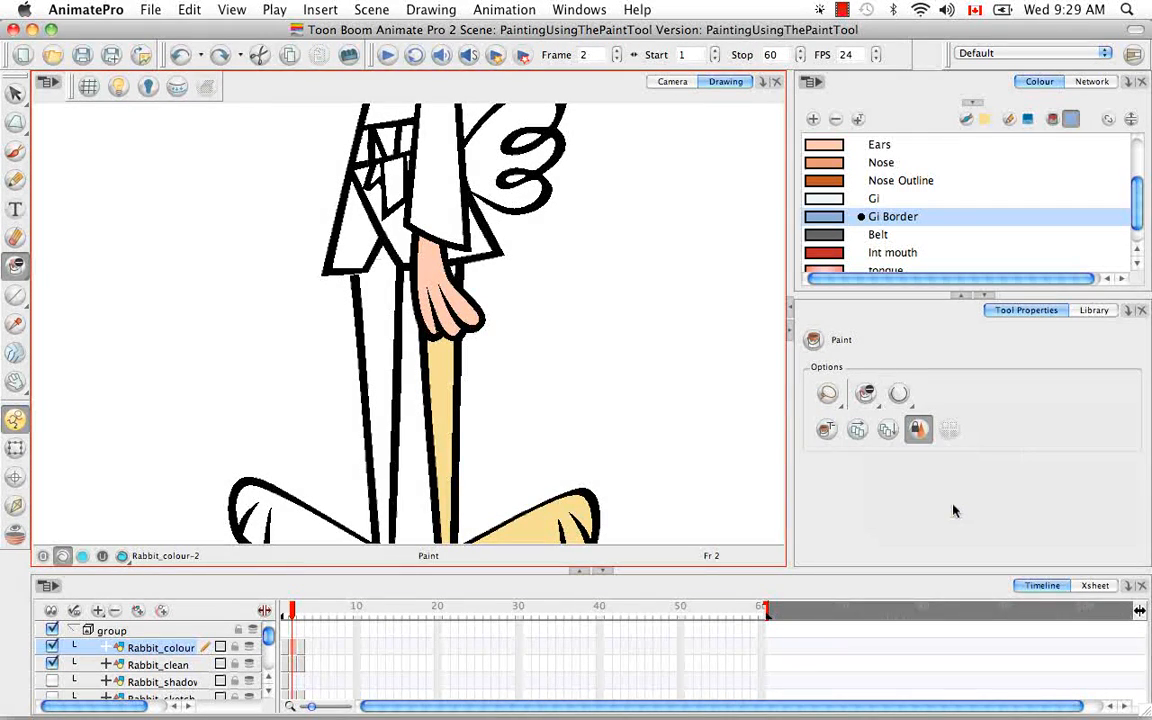
pyautogui.press('space')
pyautogui.moveTo(541, 361); pyautogui.dragTo(553, 288)
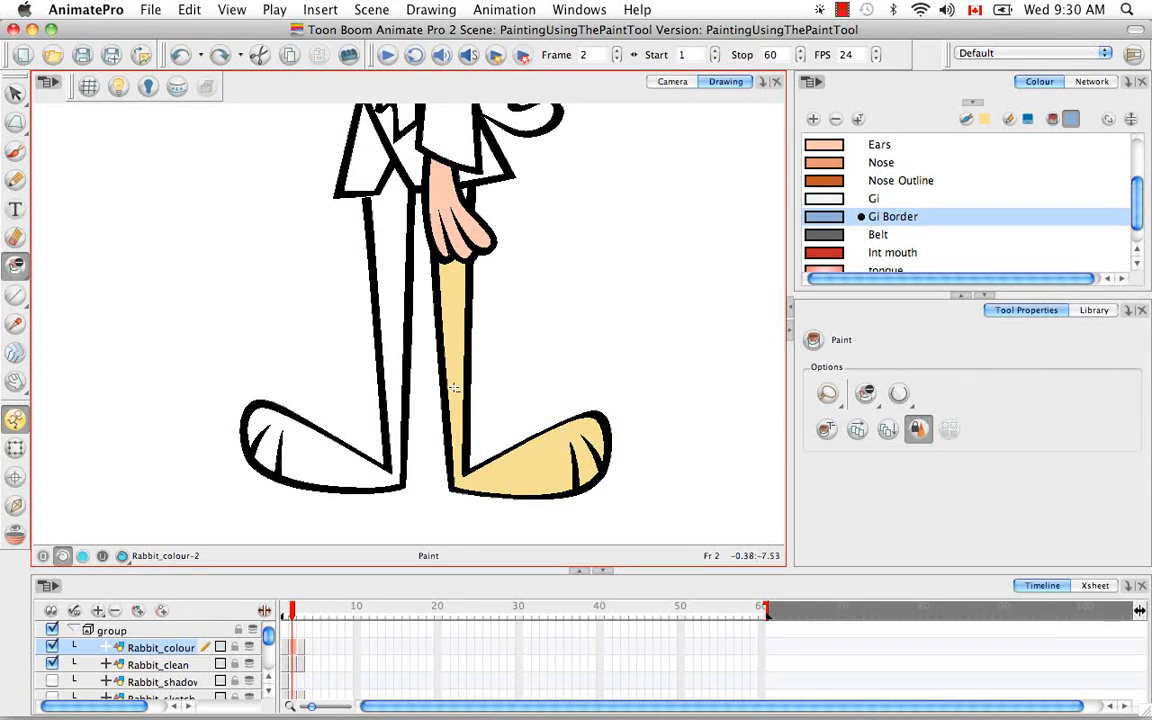
pyautogui.moveTo(525, 252); pyautogui.dragTo(517, 357)
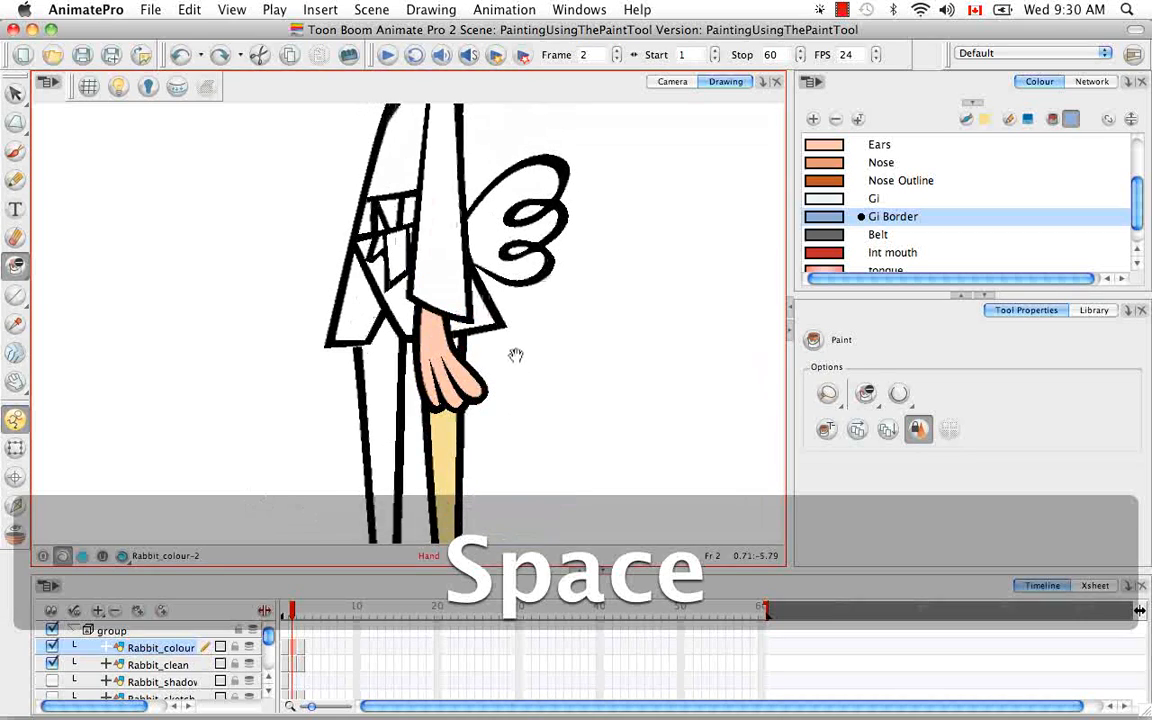
pyautogui.moveTo(552, 292)
pyautogui.mouseDown()
pyautogui.moveTo(506, 298)
pyautogui.moveTo(497, 507)
pyautogui.mouseUp()
pyautogui.press('super+z')
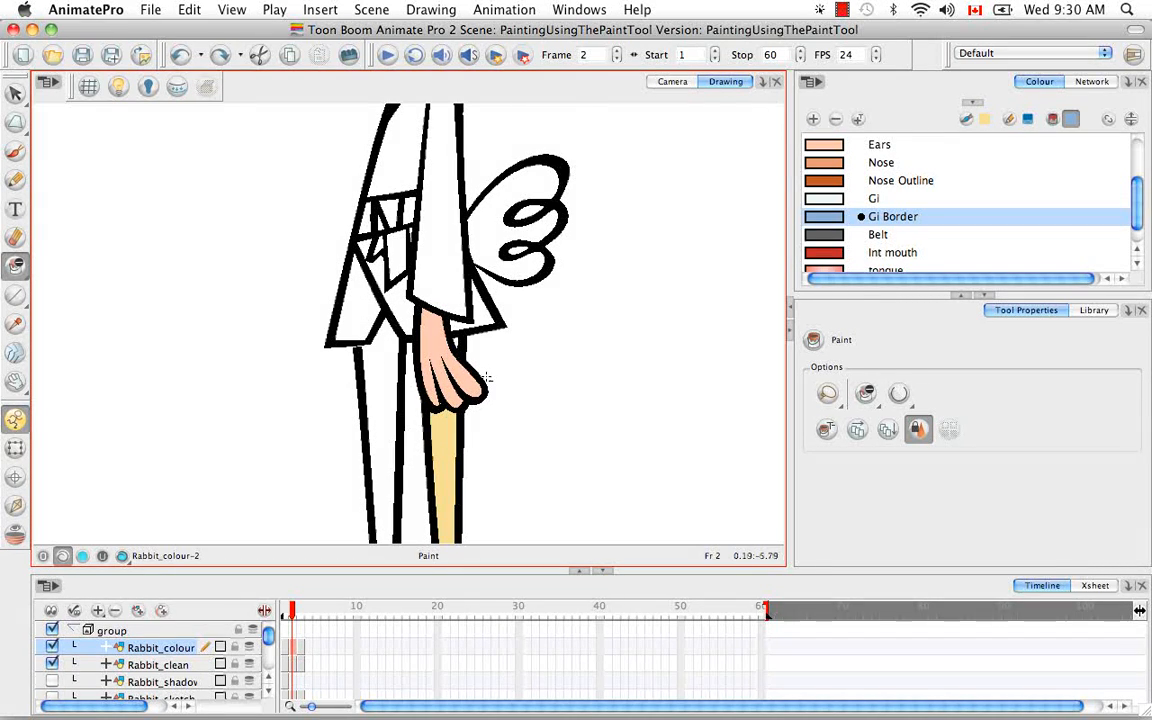
pyautogui.click(437, 345)
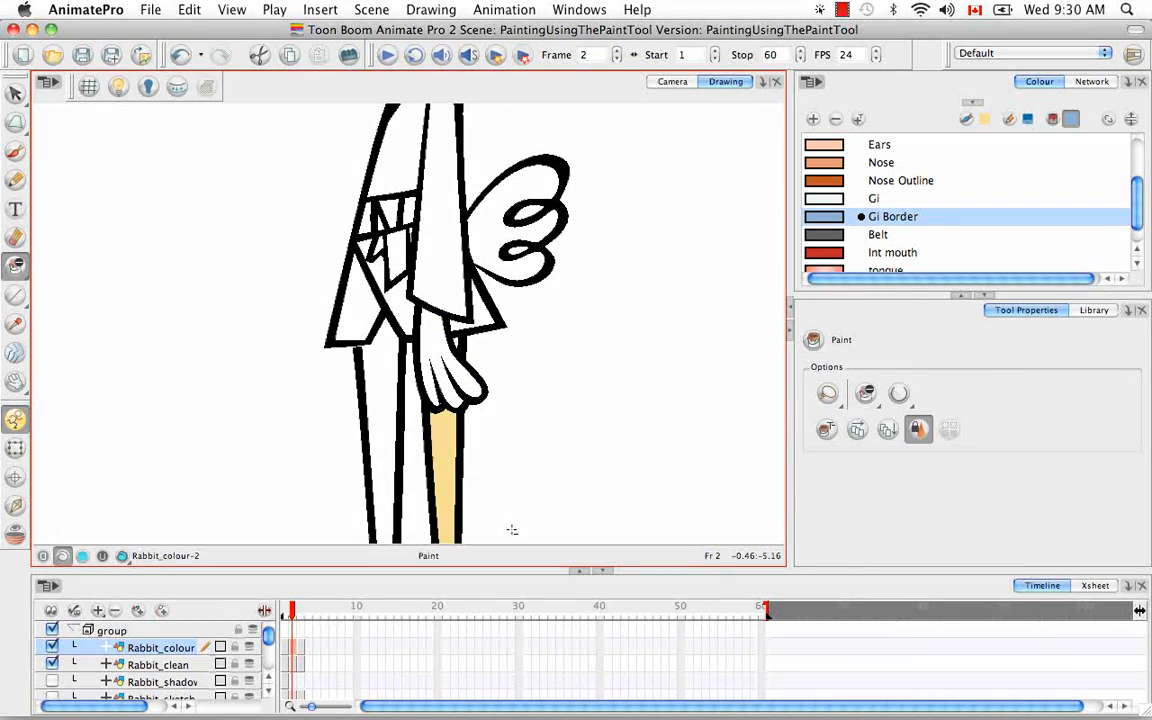
pyautogui.press('super+z')
# Step: Set the Paint tool back to Paint mode with the No Close Gap option
pyautogui.press('space')
pyautogui.moveTo(509, 429); pyautogui.dragTo(508, 343)
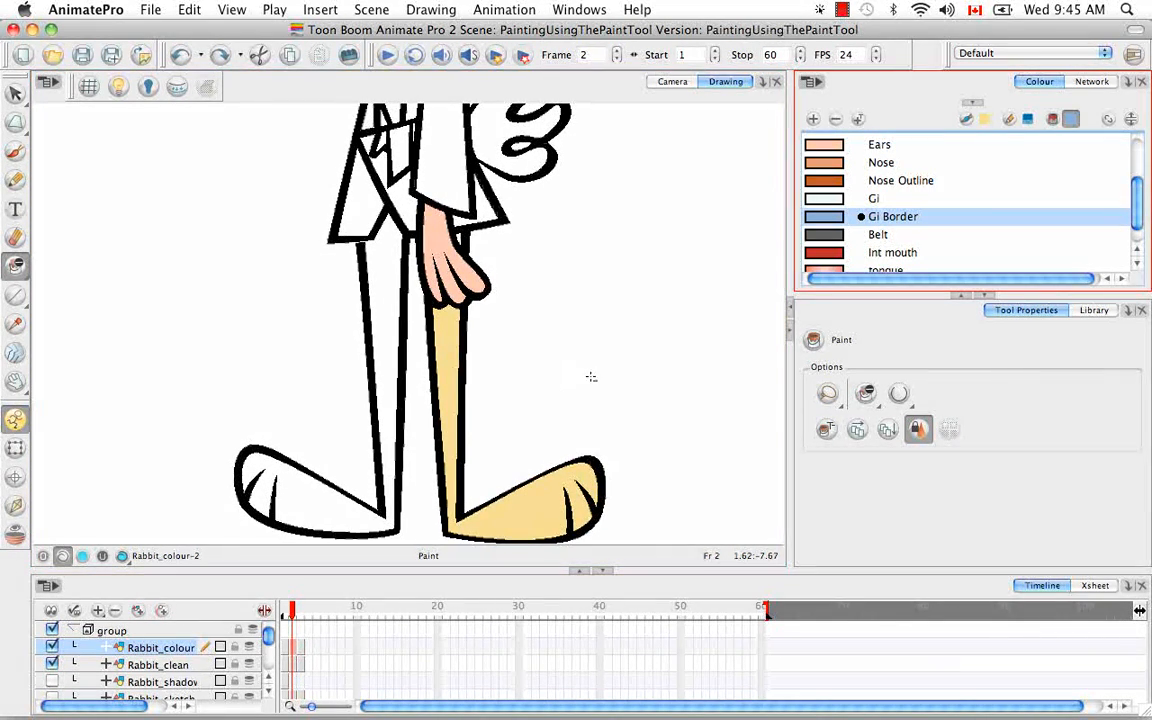
pyautogui.click(868, 398)
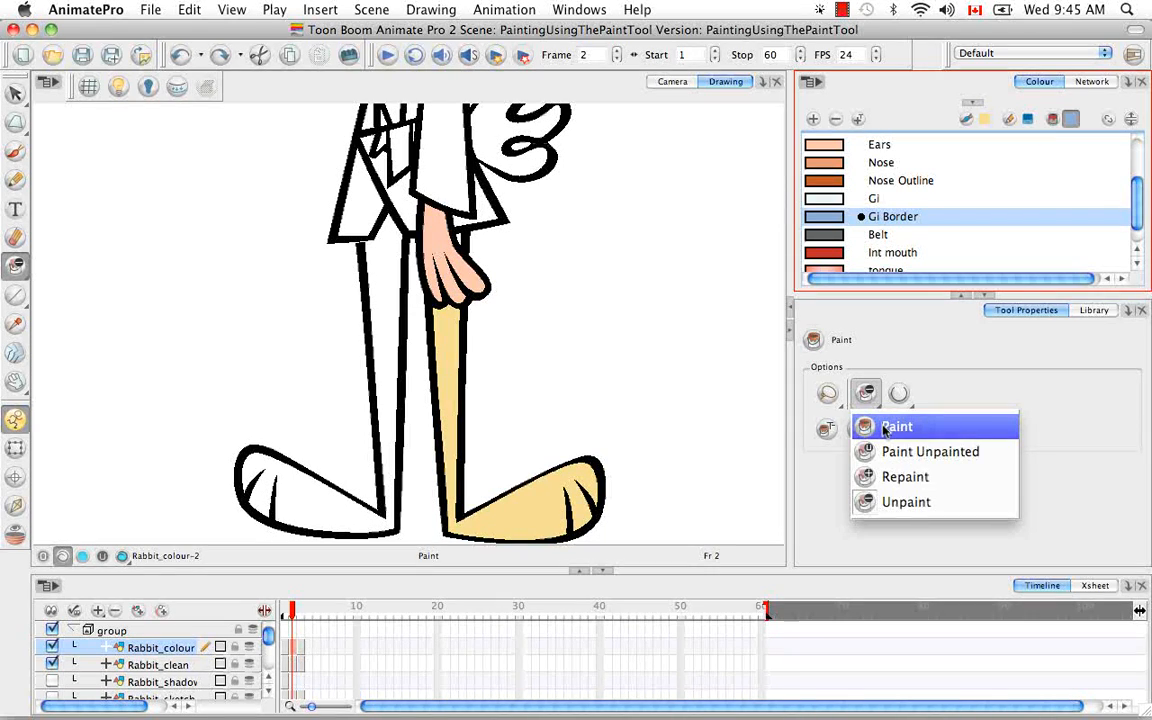
pyautogui.click(895, 424)
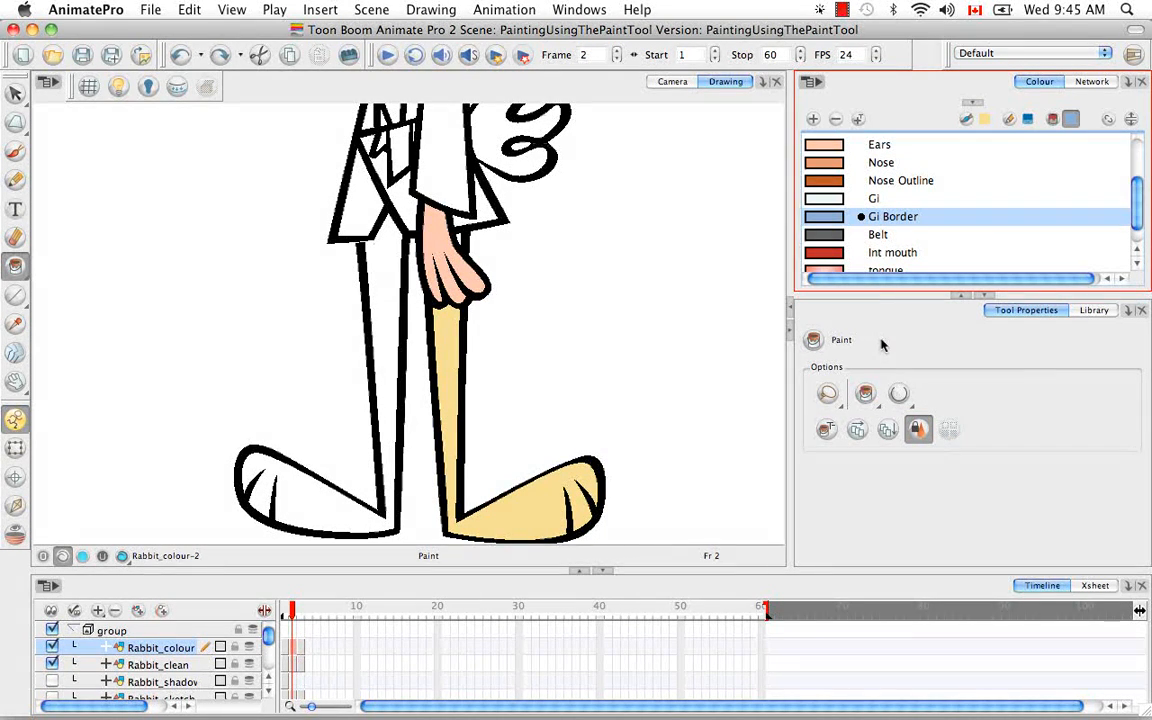
pyautogui.click(911, 406)
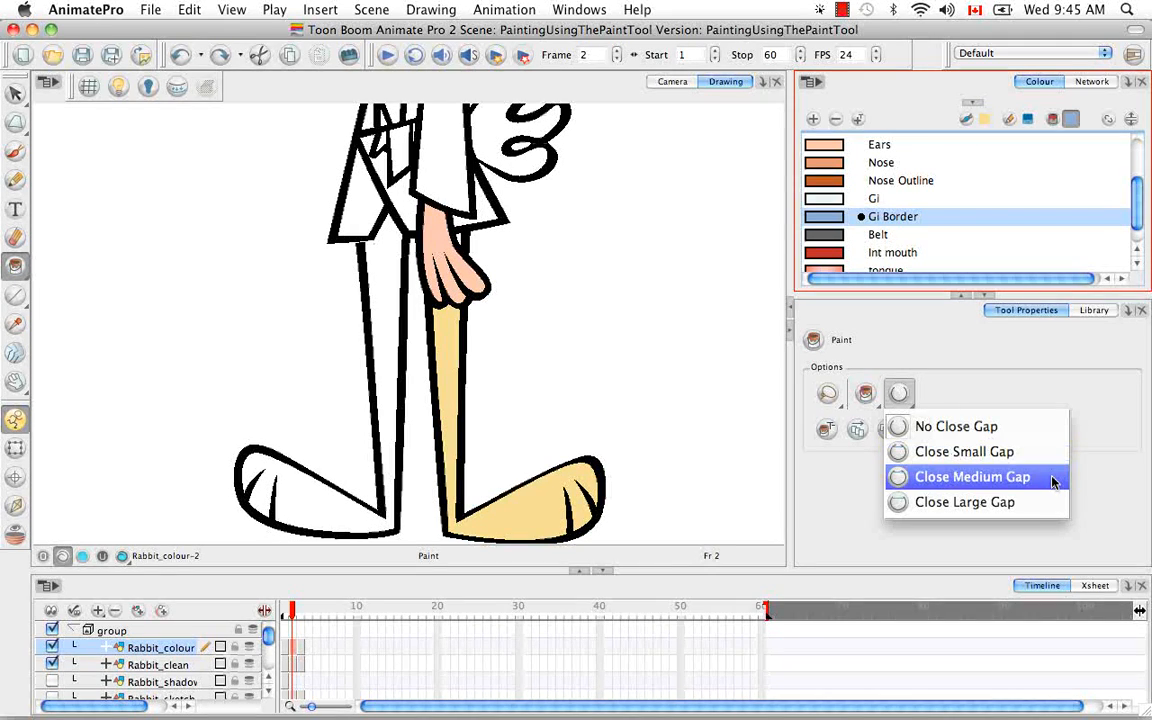
pyautogui.click(1040, 424)
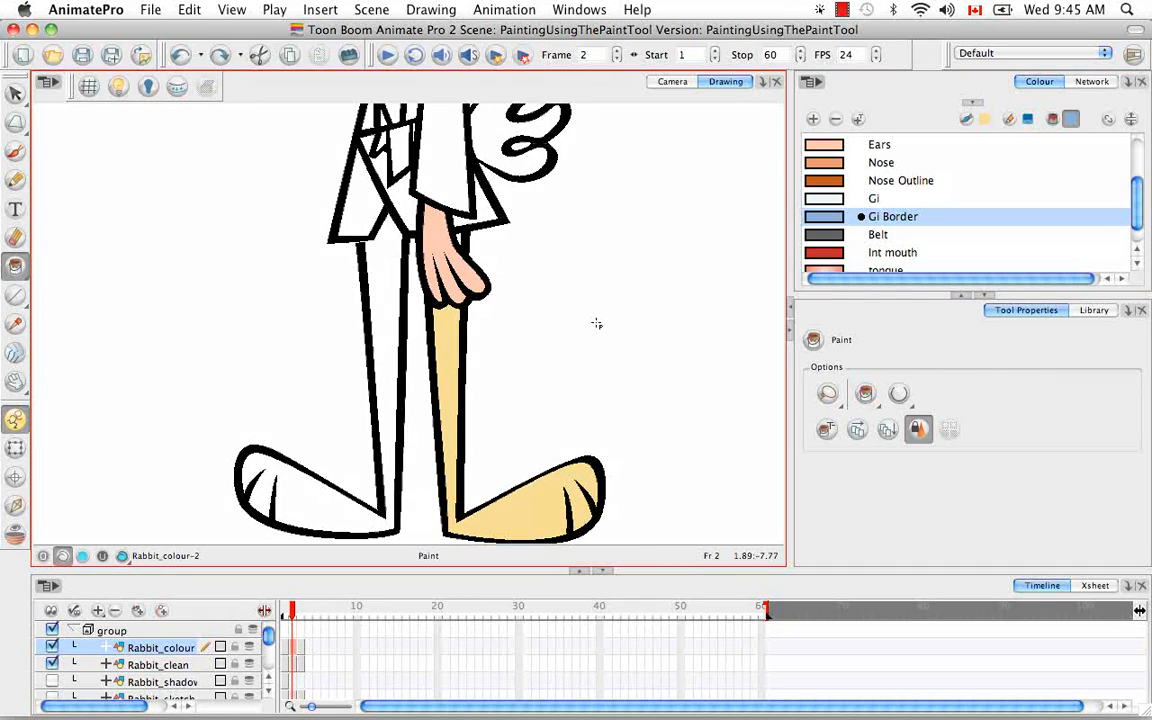
# Step: Try to fill the rabbit's unpainted leg with the Skin colour using the No Close Gap option
pyautogui.hotkey('shift', 'm')
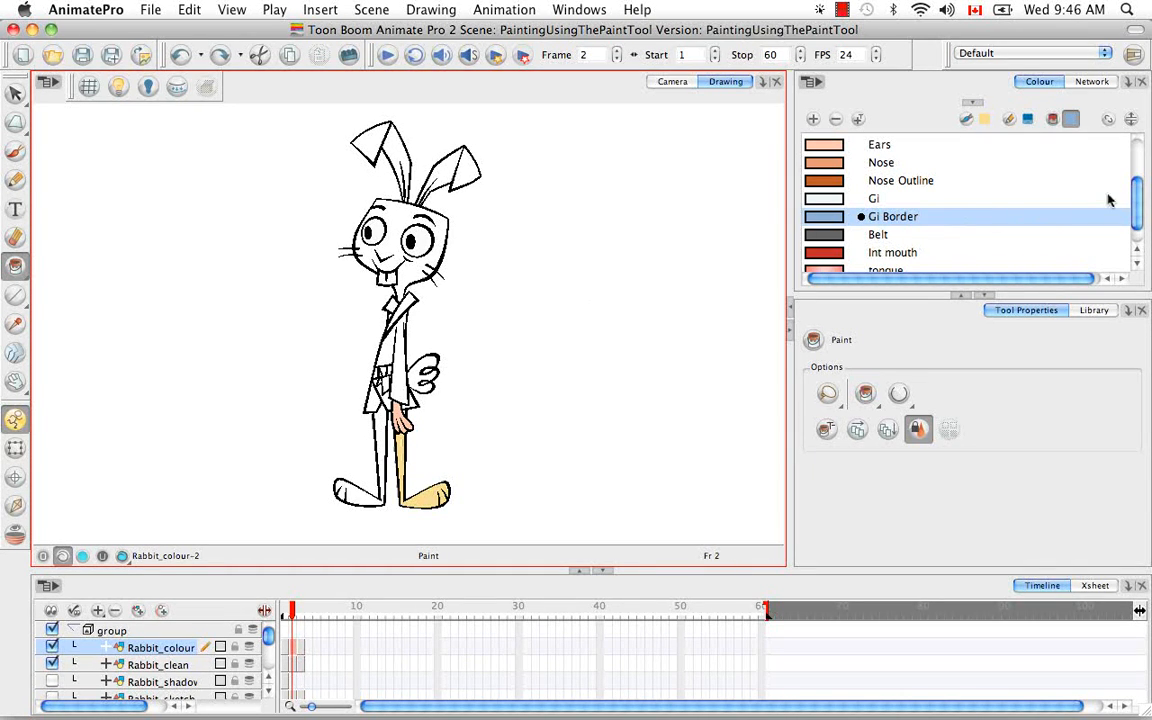
pyautogui.scroll(3, 1115, 185)
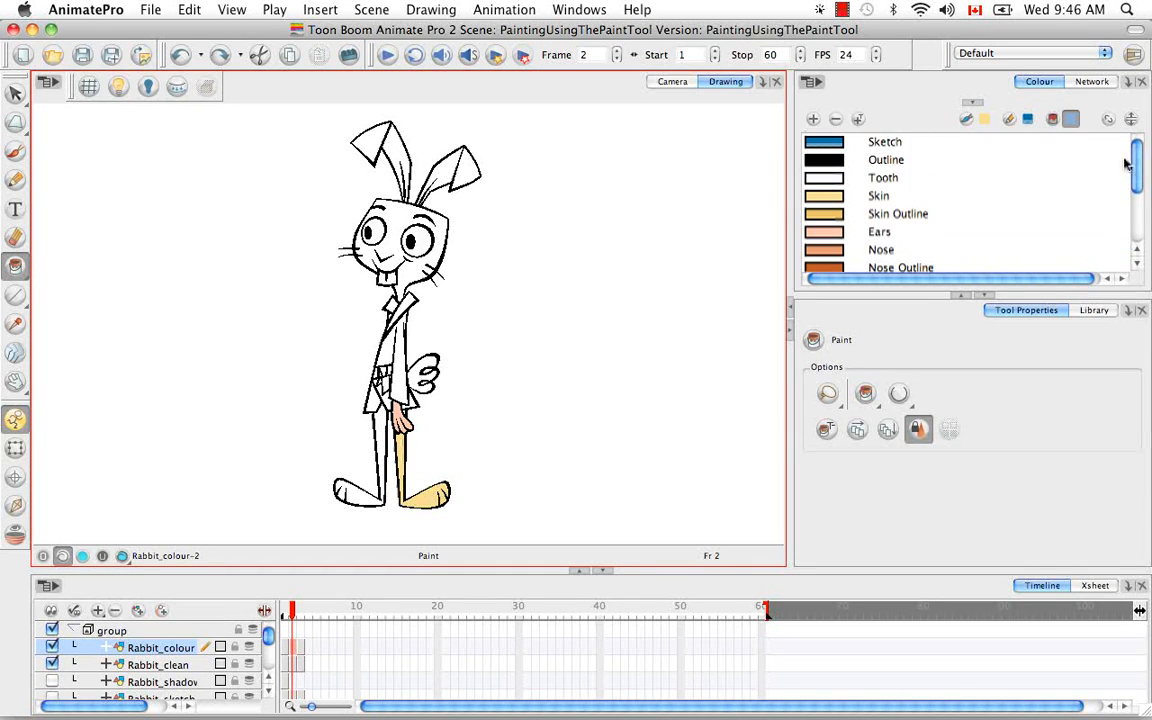
pyautogui.click(880, 195)
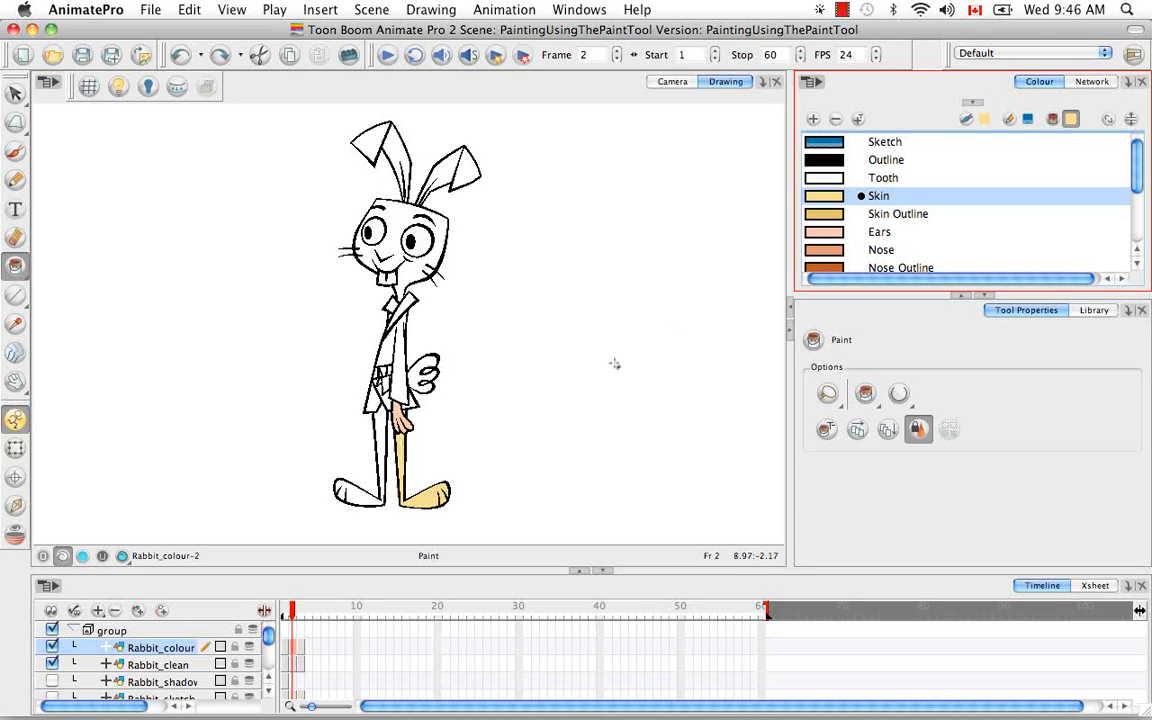
pyautogui.click(383, 438)
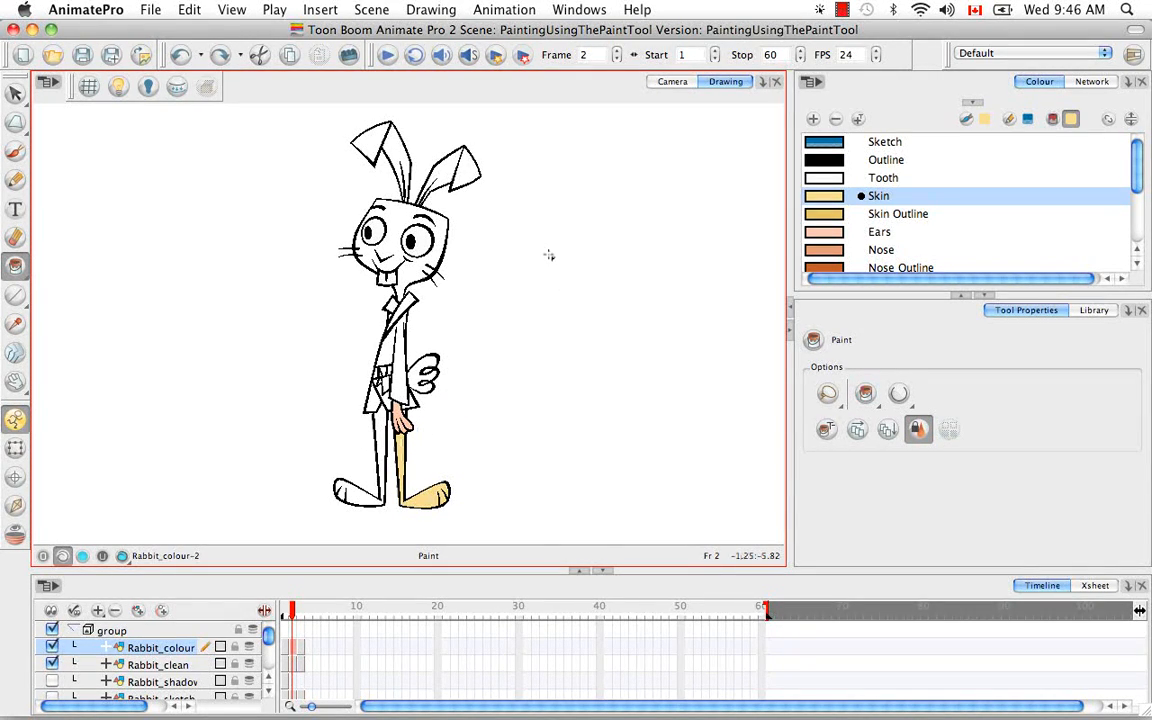
# Step: Set the Paint tool to Close Small Gap and fill the unpainted leg and foot with Skin
pyautogui.press('super+equal')
pyautogui.press('super+equal')
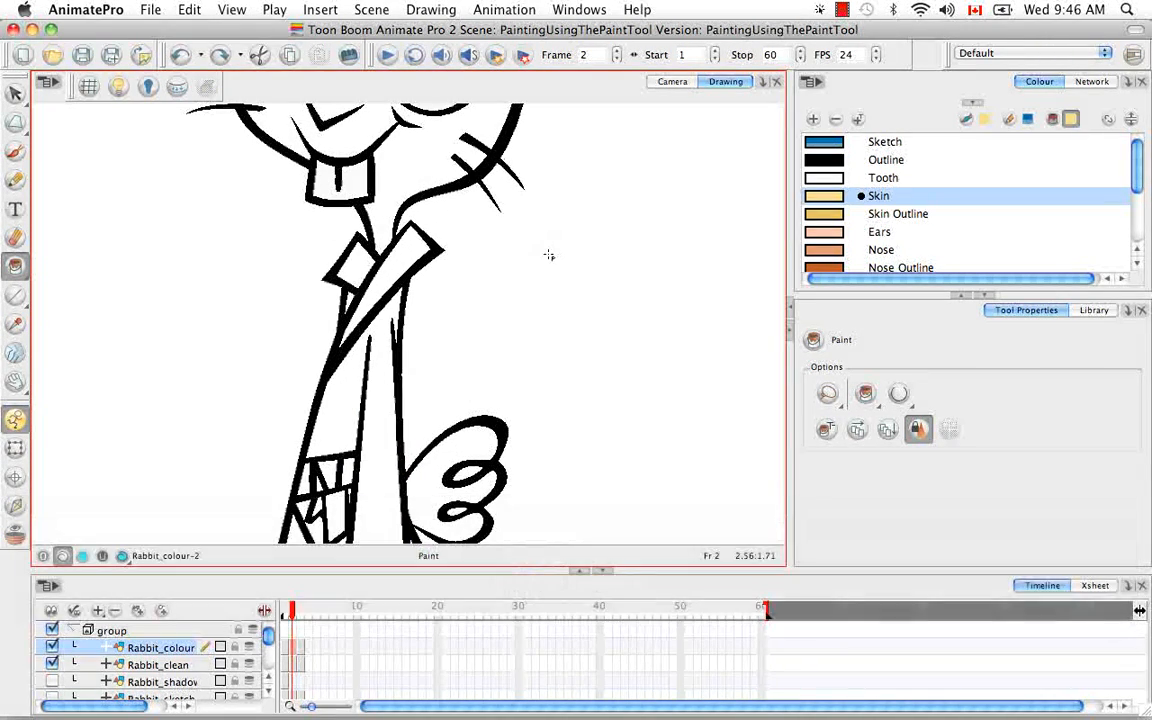
pyautogui.press('space')
pyautogui.moveTo(484, 400)
pyautogui.mouseDown()
pyautogui.moveTo(509, 360)
pyautogui.moveTo(548, 373)
pyautogui.mouseUp()
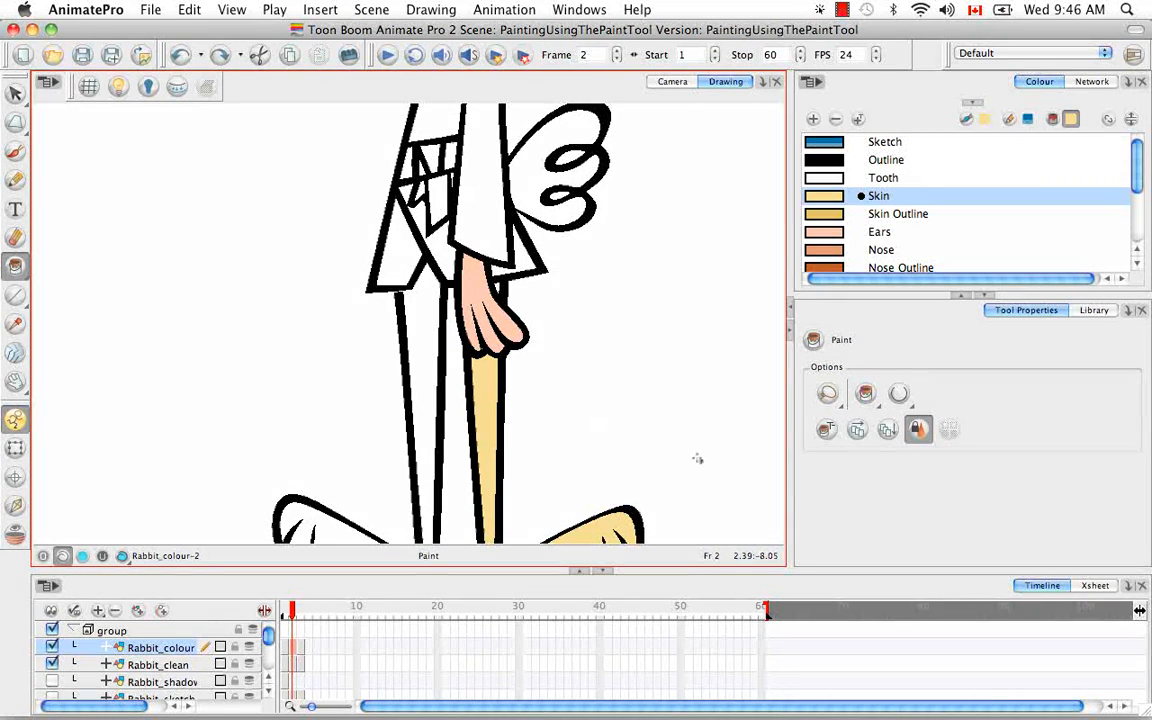
pyautogui.click(900, 394)
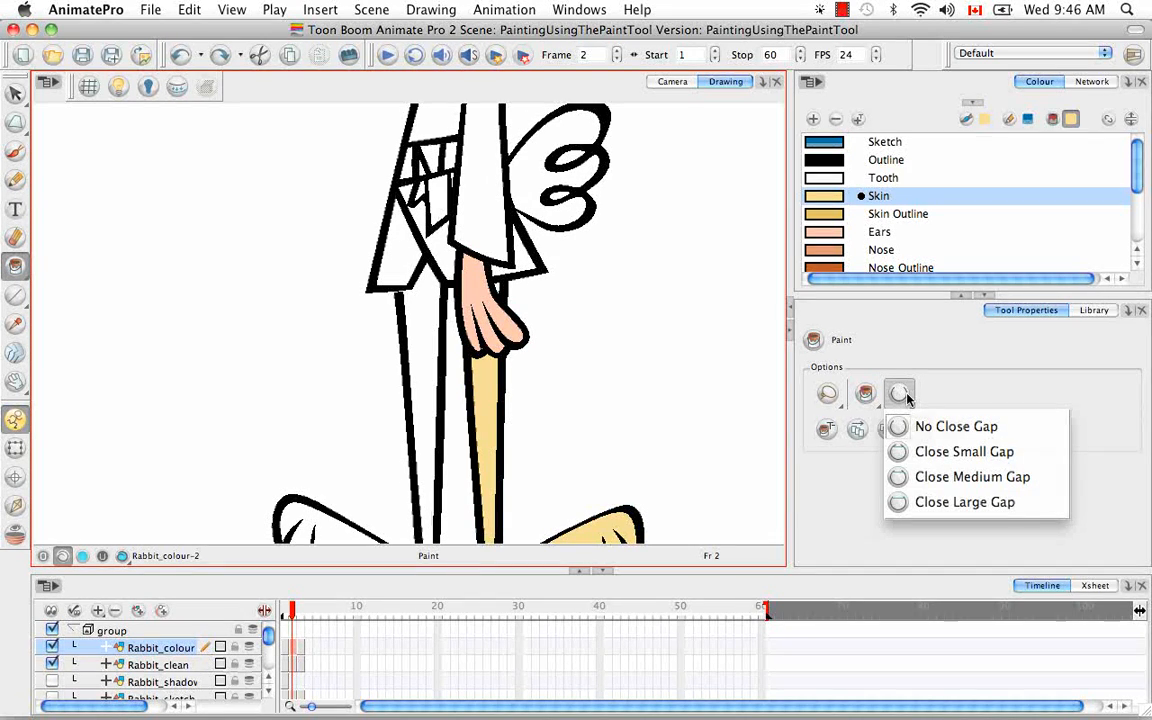
pyautogui.click(1033, 455)
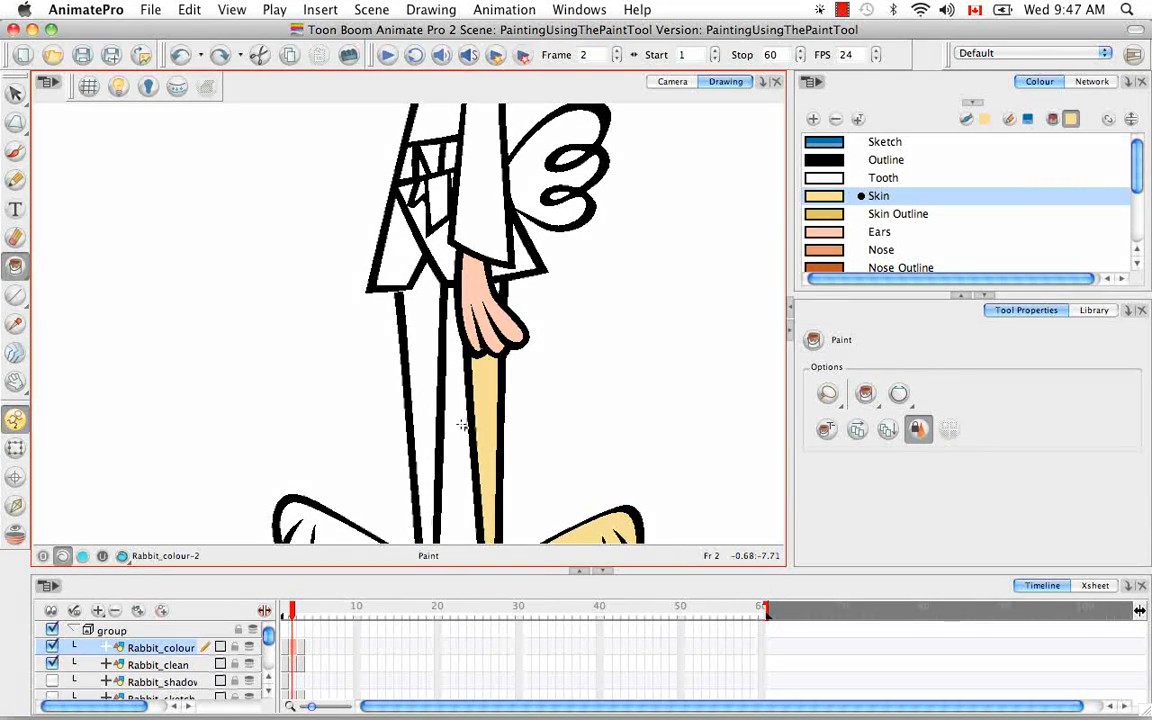
pyautogui.click(424, 328)
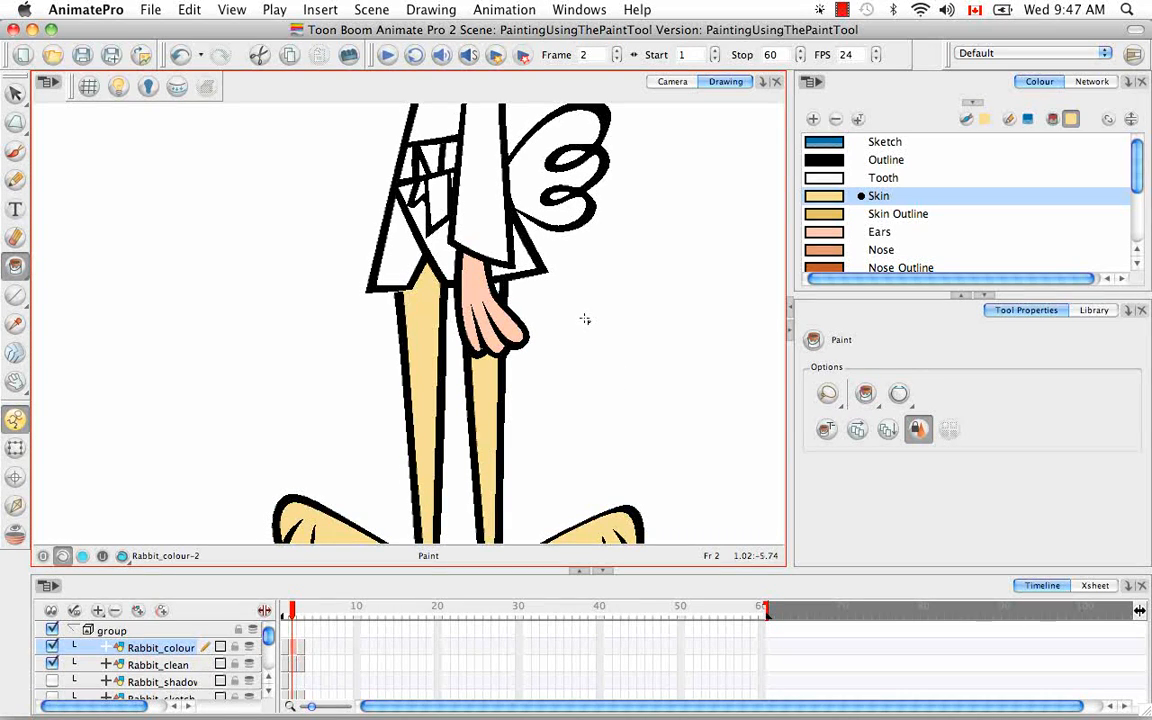
# Step: Undo the Skin fill of the leg and examine the gap between its outline and the jacket hem
pyautogui.press('super+minus')
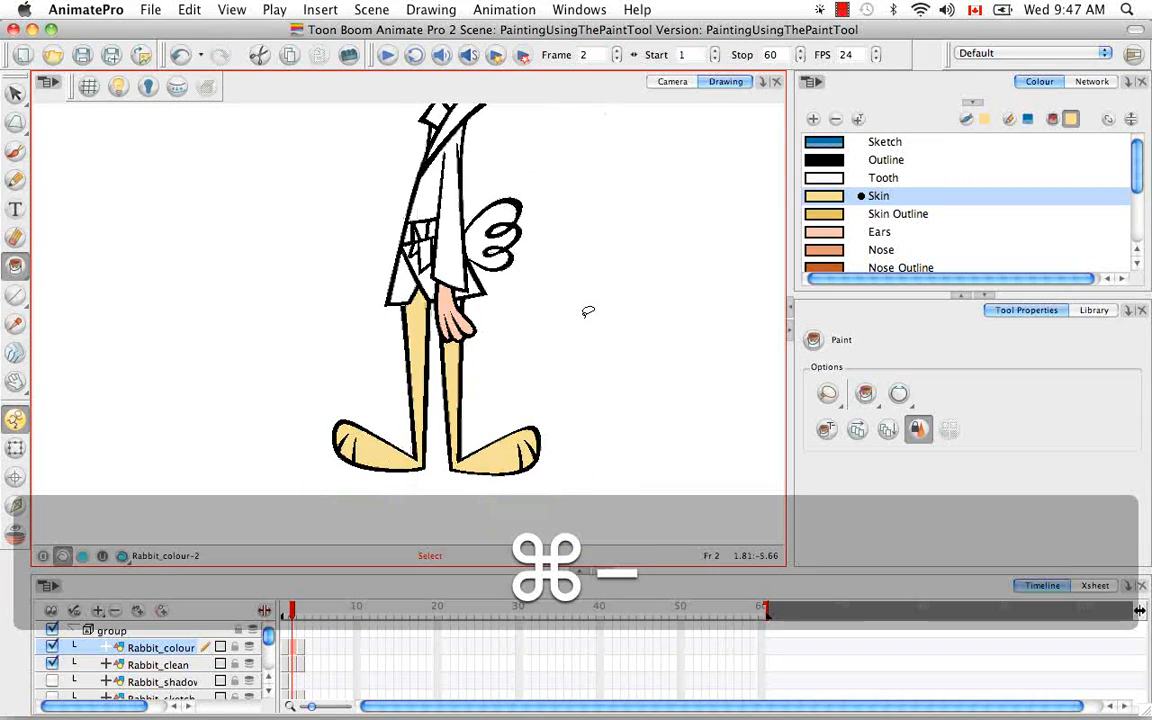
pyautogui.press('super+equal')
pyautogui.press('super+equal')
pyautogui.press('super+equal')
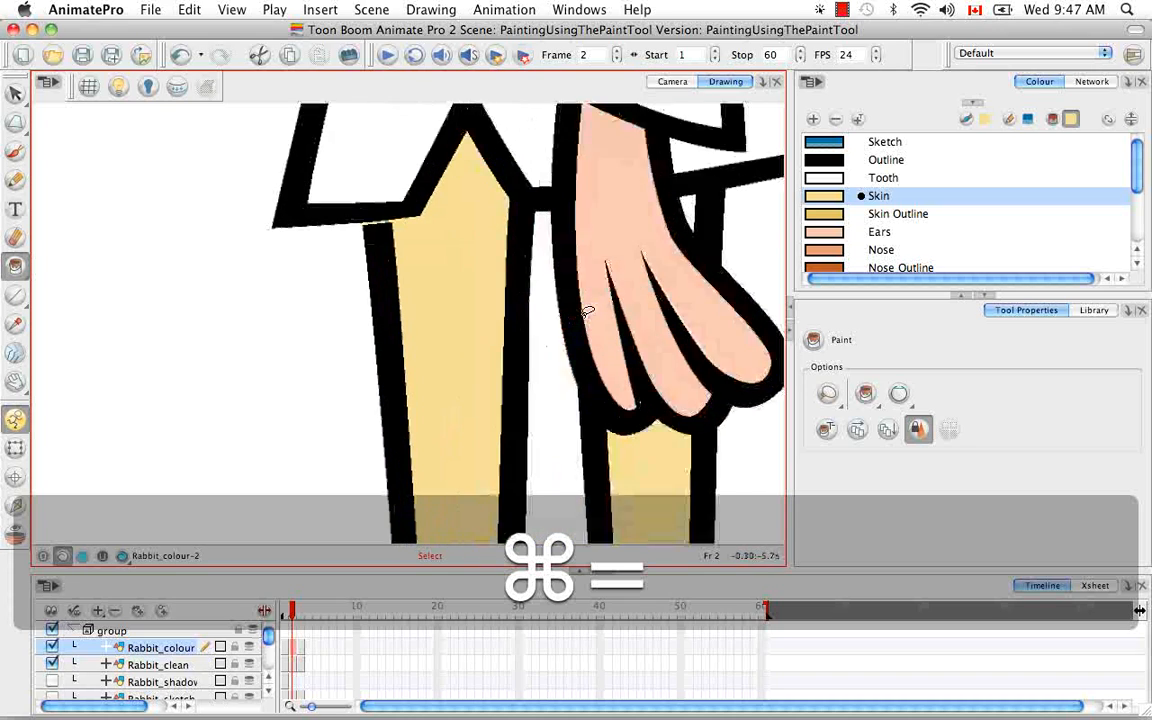
pyautogui.press('super+z')
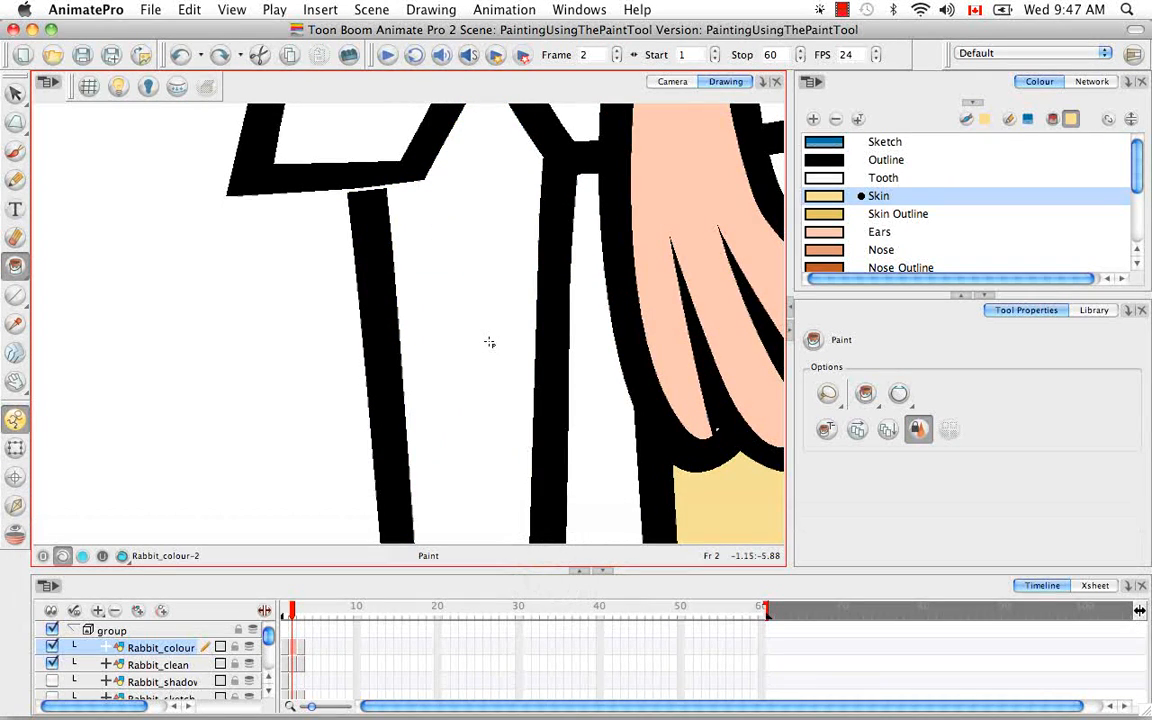
pyautogui.press('super+equal')
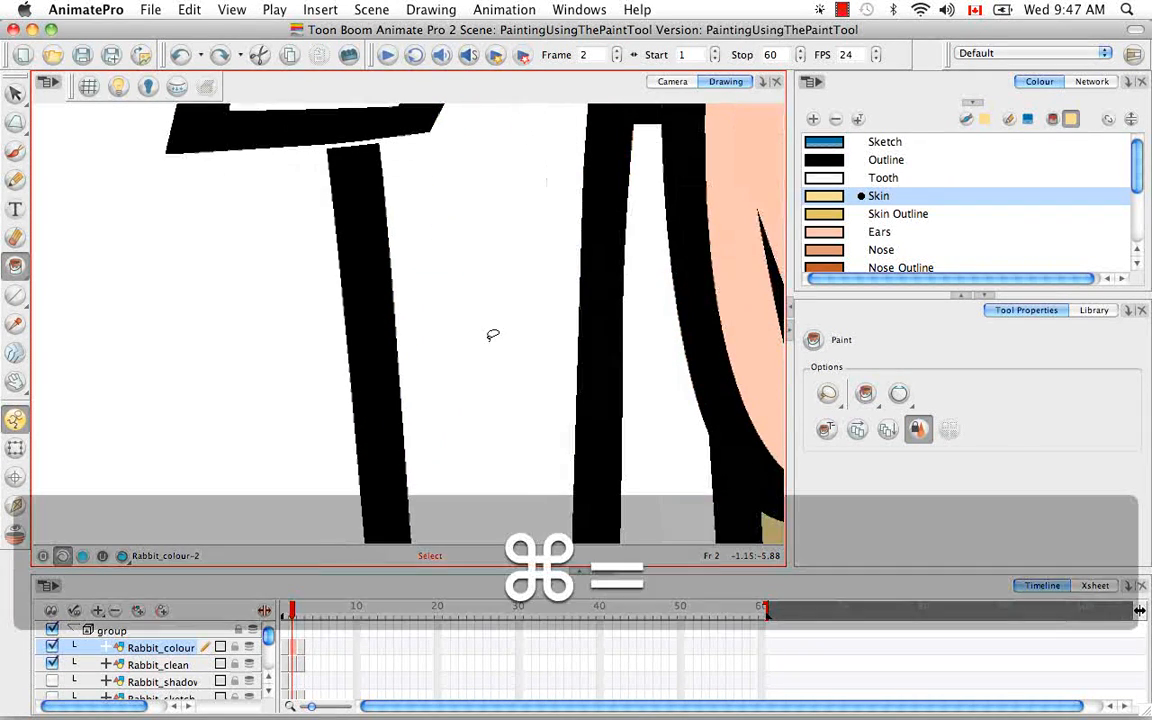
pyautogui.press('space')
pyautogui.moveTo(489, 278)
pyautogui.mouseDown()
pyautogui.moveTo(471, 376)
pyautogui.moveTo(455, 365)
pyautogui.mouseUp()
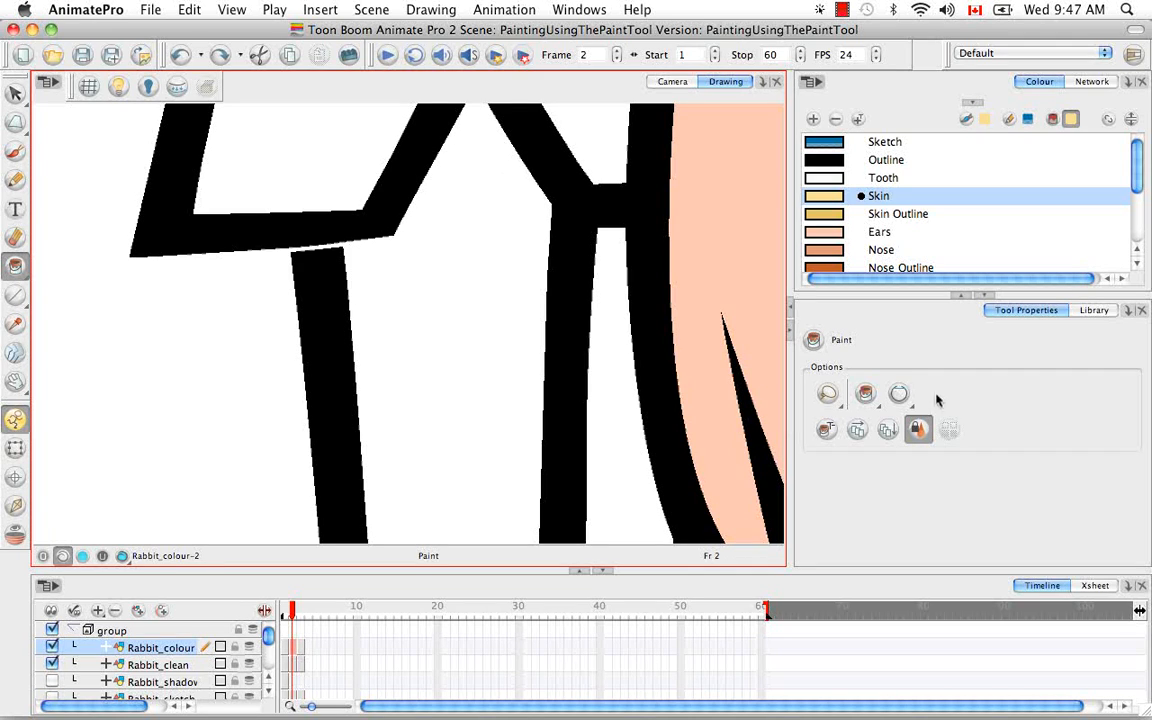
# Step: Choose Close Small Gap and fill the gapped left leg and foot with the Skin colour
pyautogui.click(901, 394)
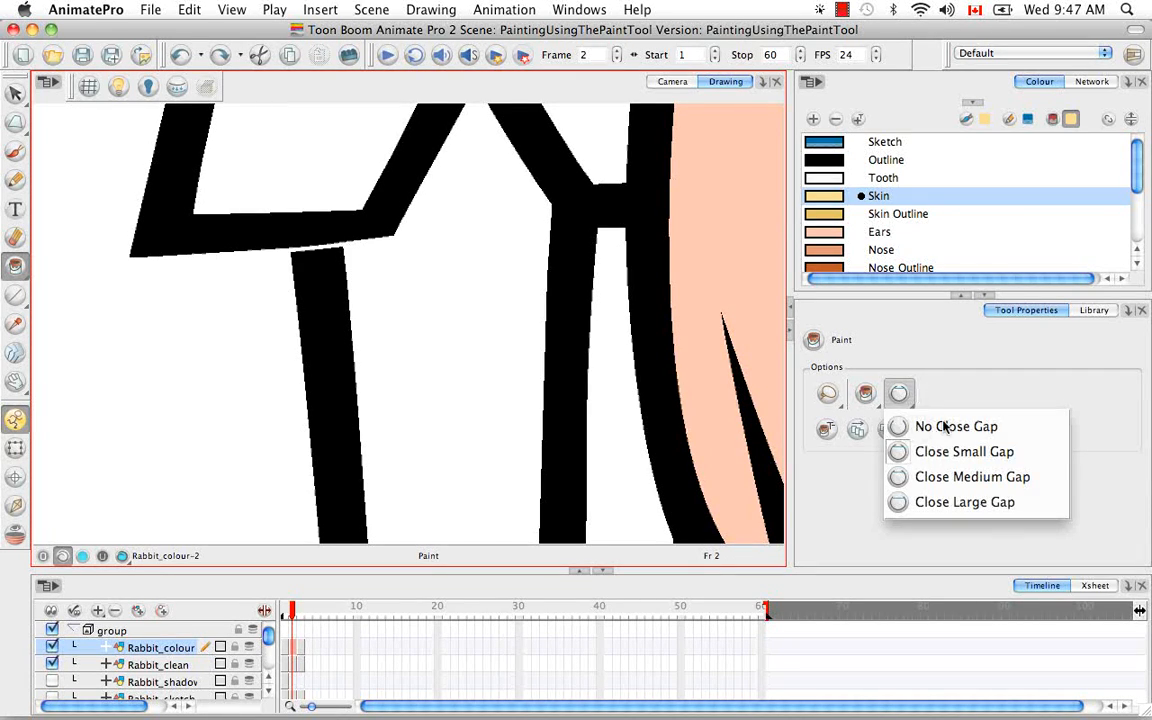
pyautogui.click(1000, 450)
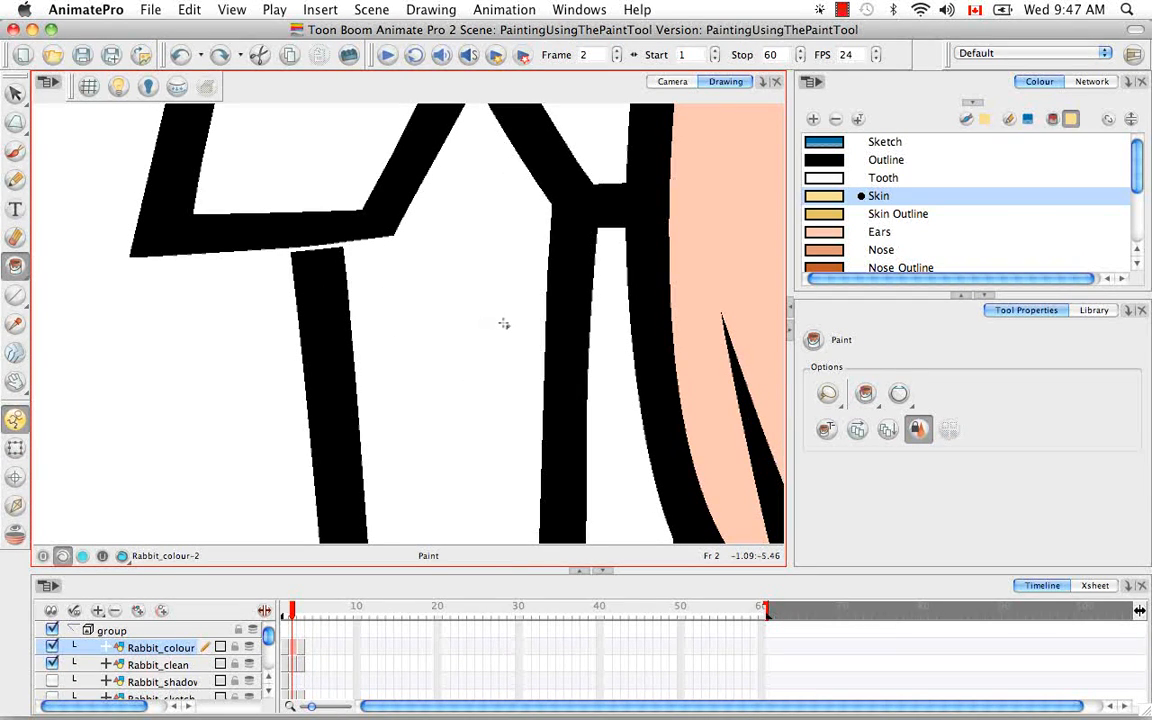
pyautogui.press('super+minus')
pyautogui.press('super+minus')
pyautogui.press('super+minus')
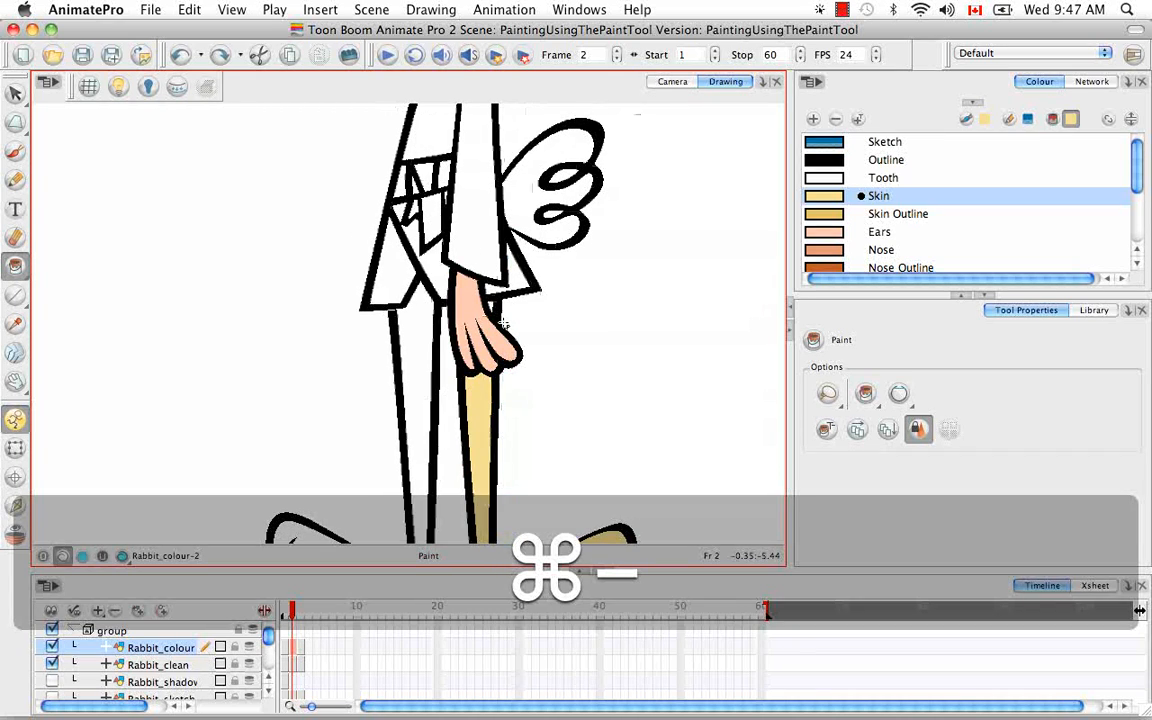
pyautogui.click(420, 358)
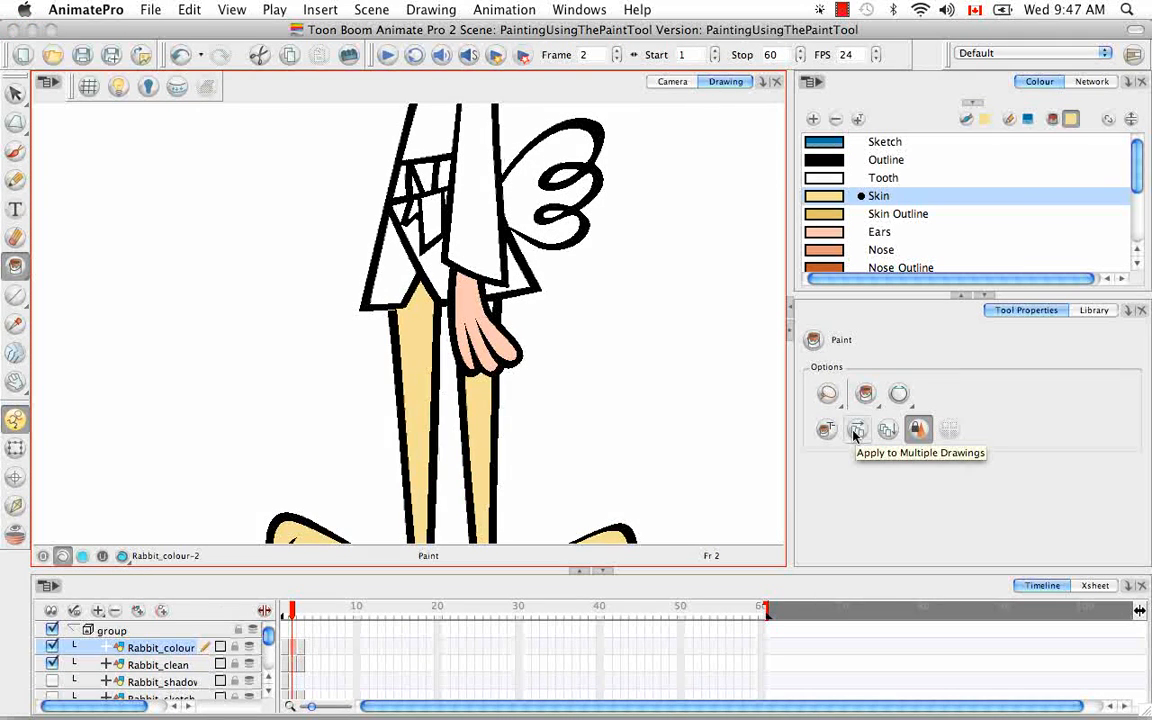
# Step: Switch the Paint tool to Unpaint mode and remove the colour from the leg and foot behind the hand
pyautogui.press('space')
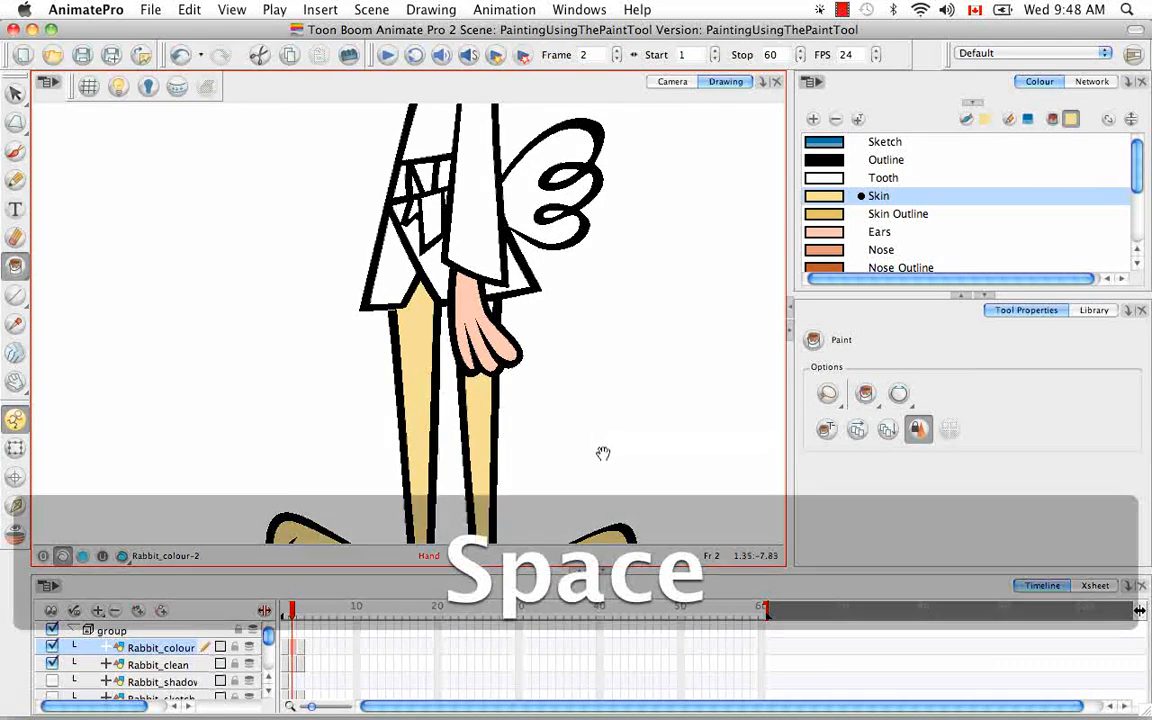
pyautogui.moveTo(600, 457); pyautogui.dragTo(561, 389)
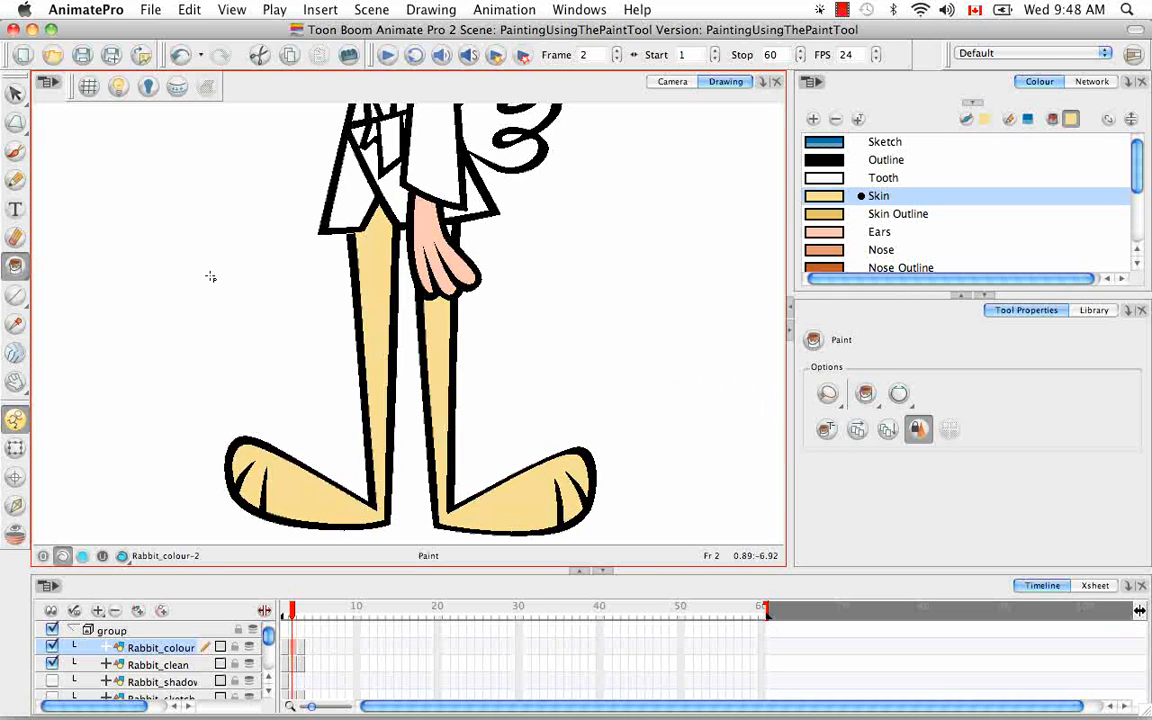
pyautogui.click(22, 267)
pyautogui.click(81, 345)
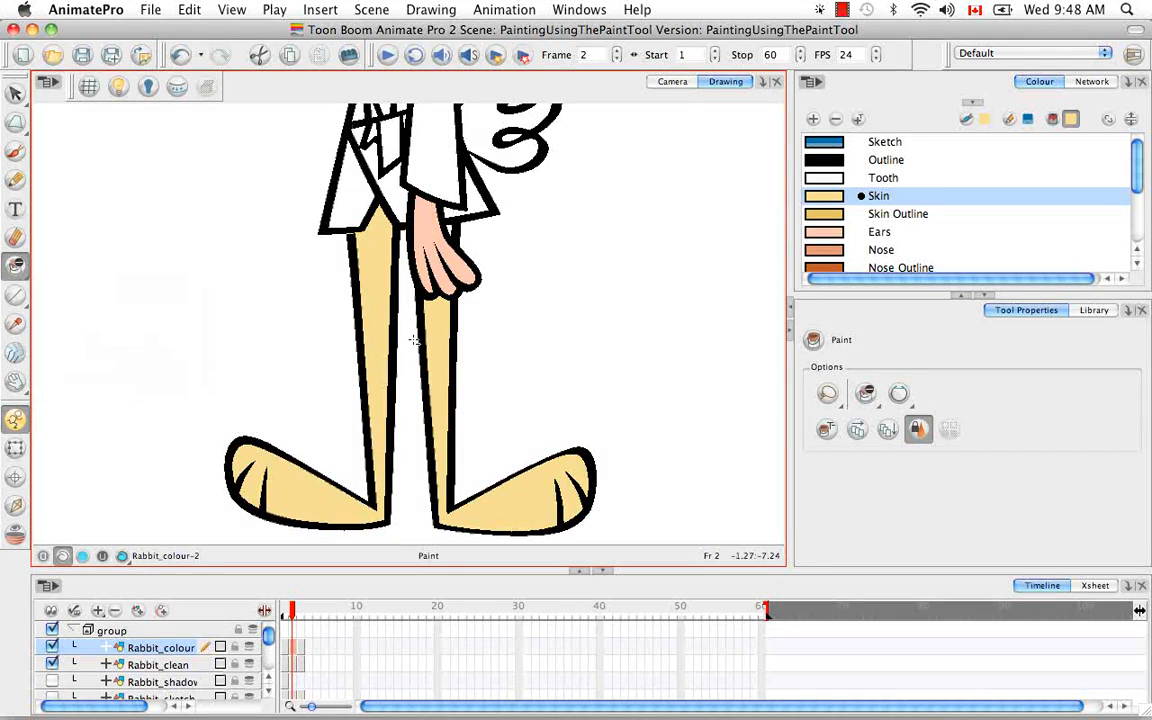
pyautogui.click(442, 322)
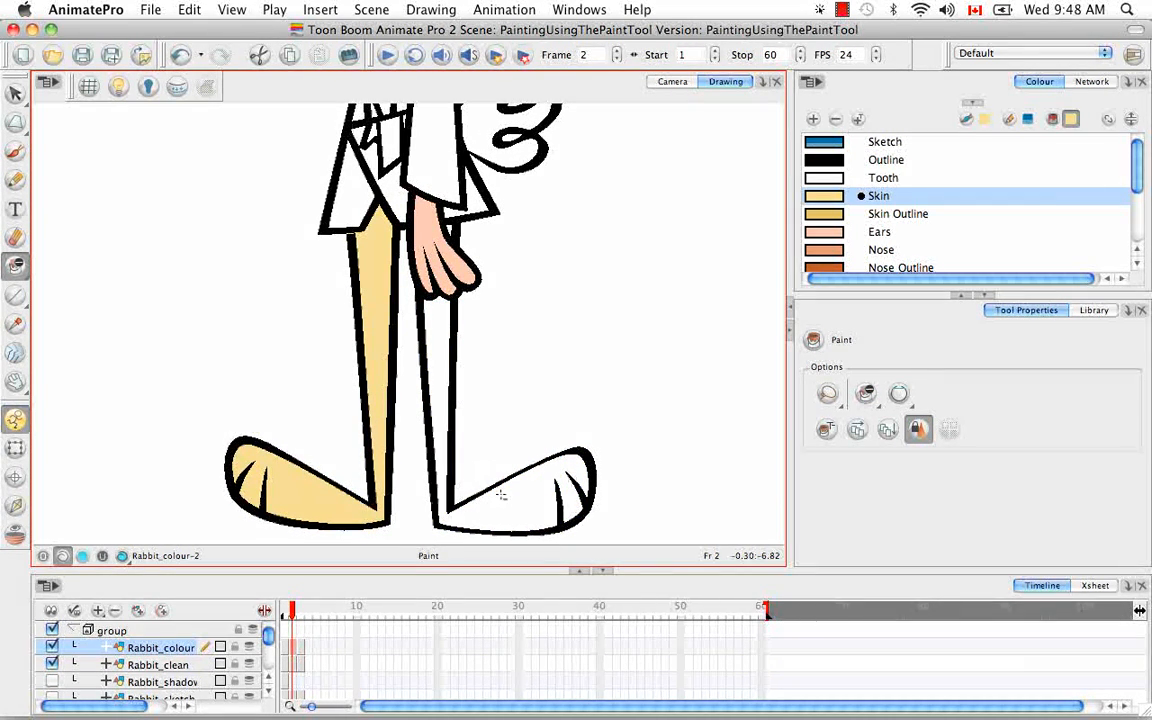
# Step: Turn on onion skin, hide the Rabbit_clean layer, and compare the neighbouring drawings with frame 2
pyautogui.press('space')
pyautogui.moveTo(501, 494); pyautogui.dragTo(501, 459)
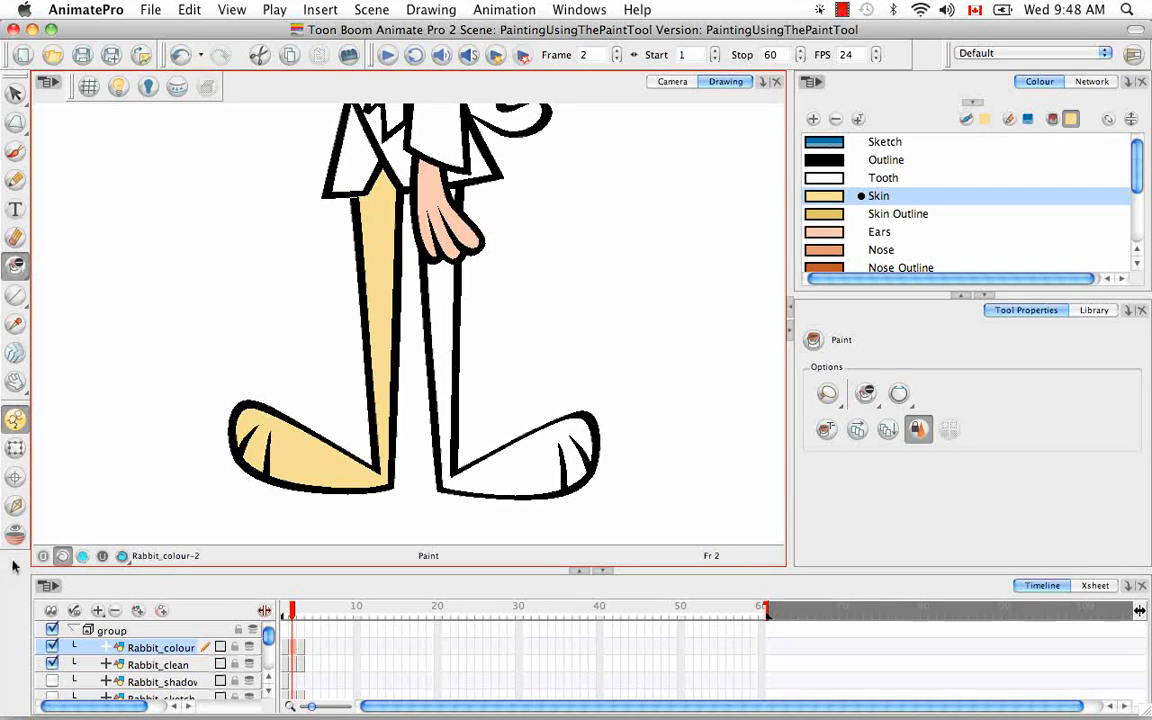
pyautogui.click(15, 537)
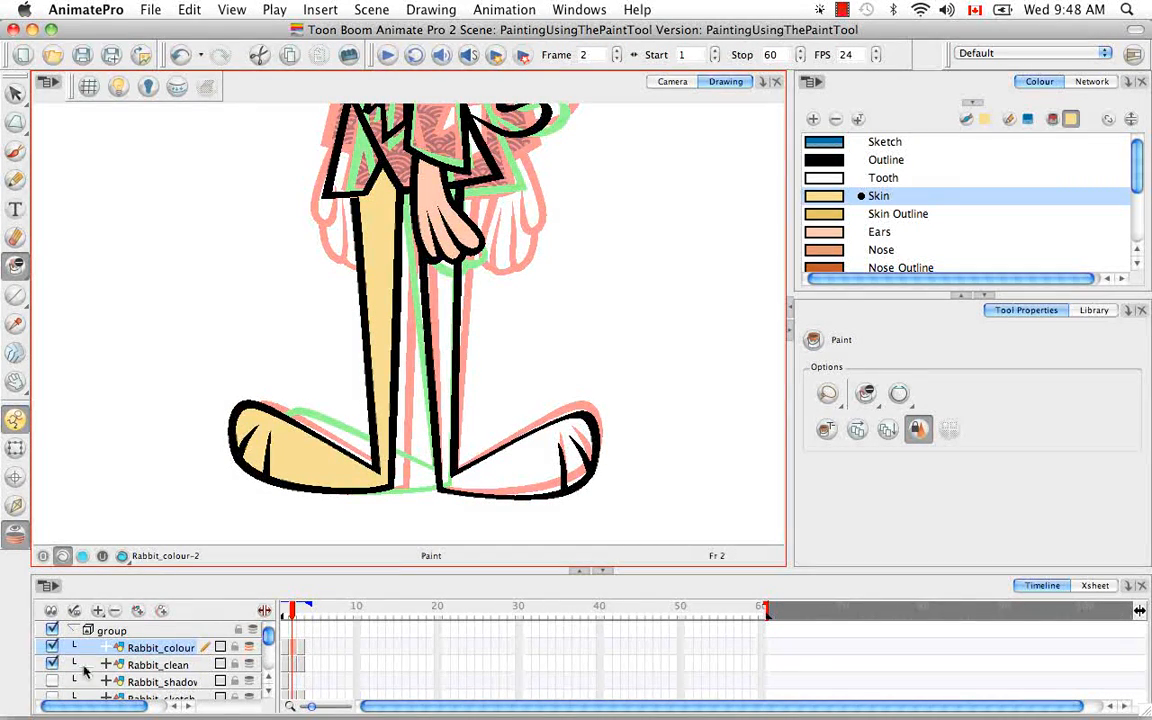
pyautogui.click(52, 664)
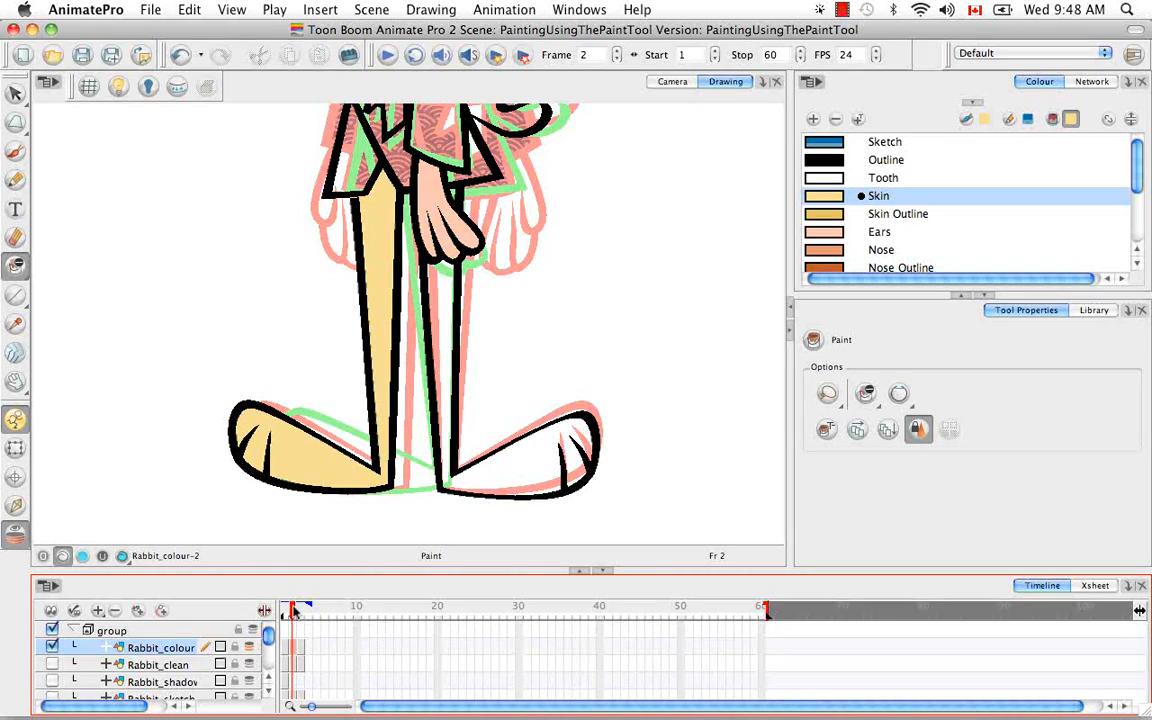
pyautogui.click(289, 609)
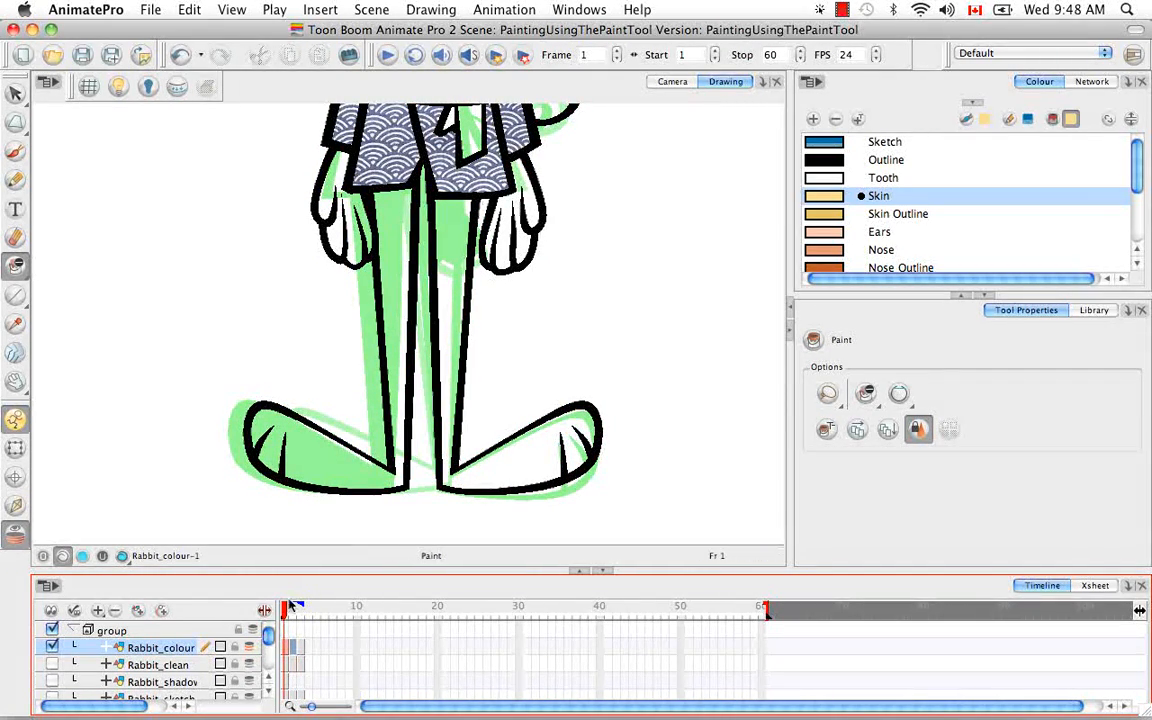
pyautogui.moveTo(287, 614); pyautogui.dragTo(294, 619)
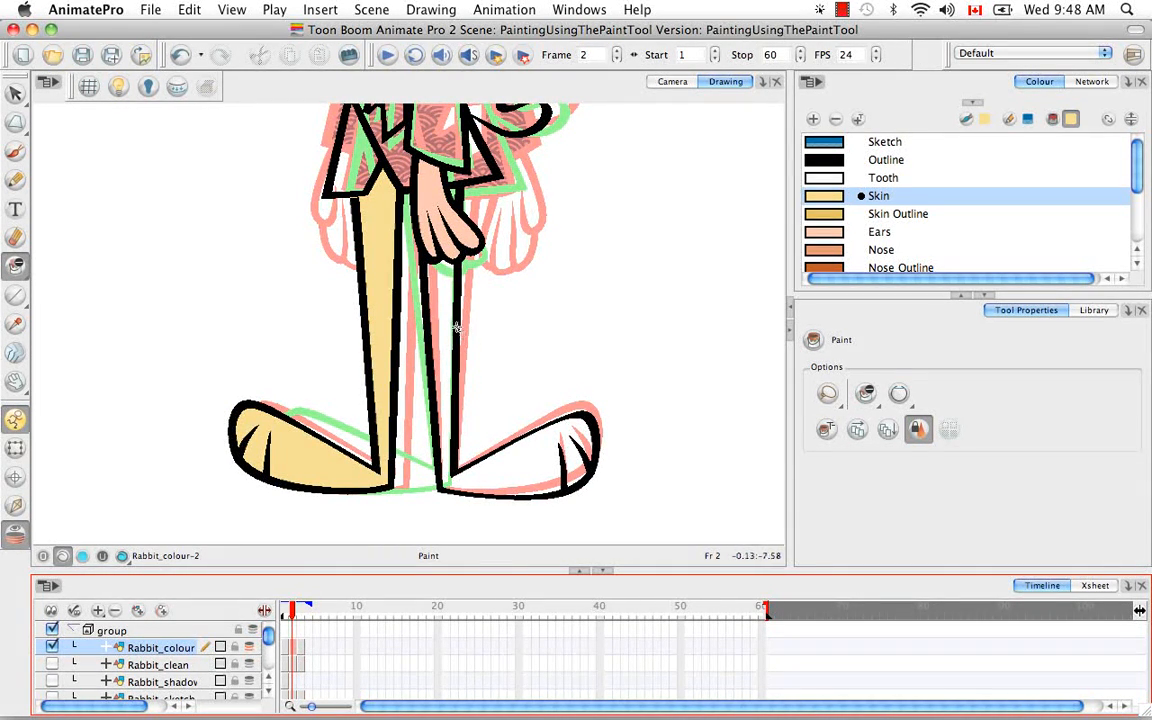
pyautogui.click(299, 612)
pyautogui.moveTo(299, 612); pyautogui.dragTo(285, 617)
pyautogui.press('.')
# Step: In Paint mode, fill the leg behind the hand with Skin using Apply to Multiple Drawings, check frame 3, and undo the fill
pyautogui.click(857, 430)
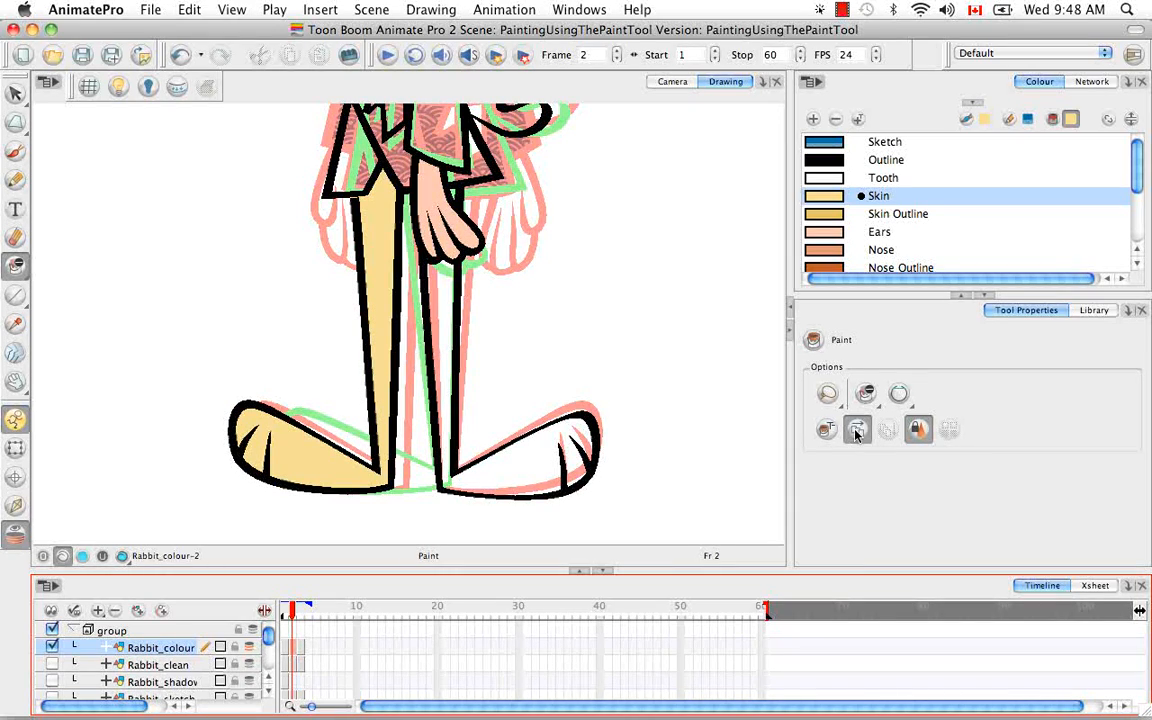
pyautogui.moveTo(15, 265); pyautogui.dragTo(60, 265)
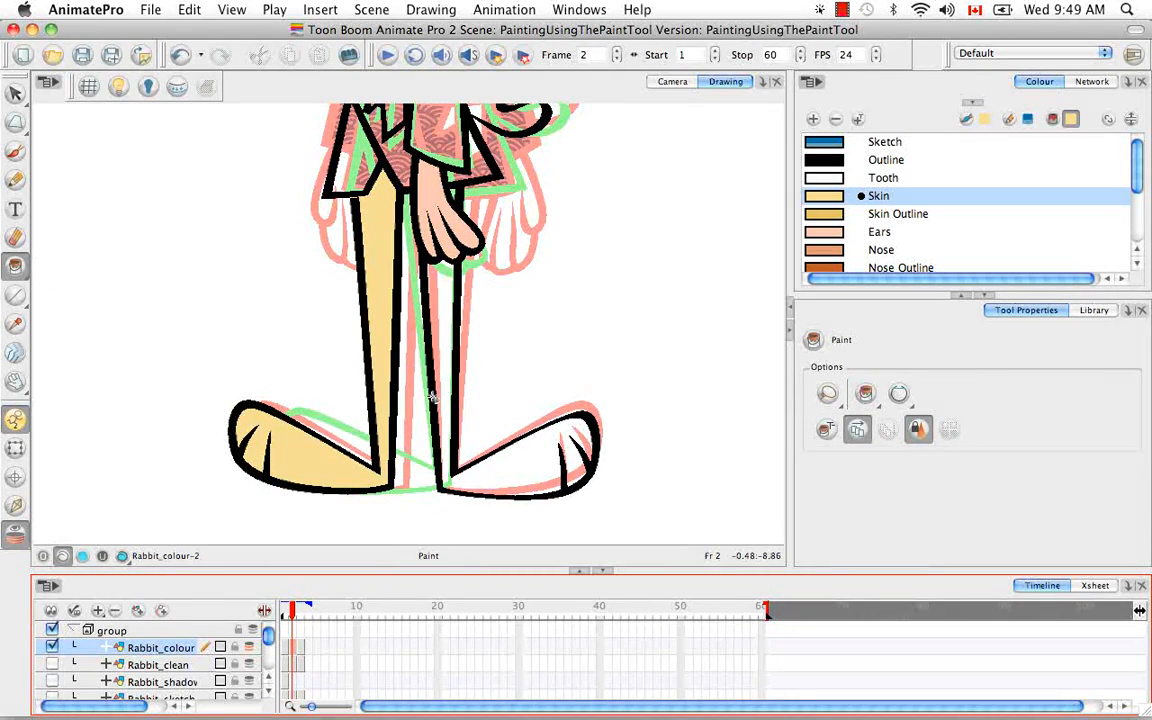
pyautogui.click(445, 345)
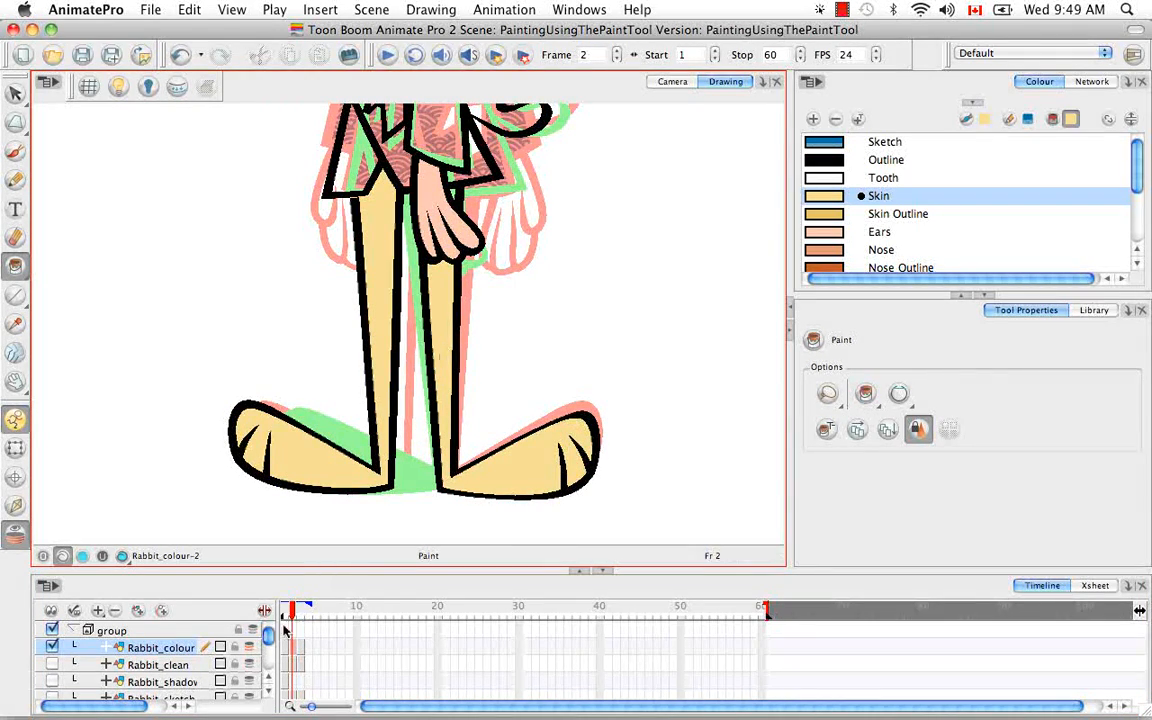
pyautogui.click(299, 614)
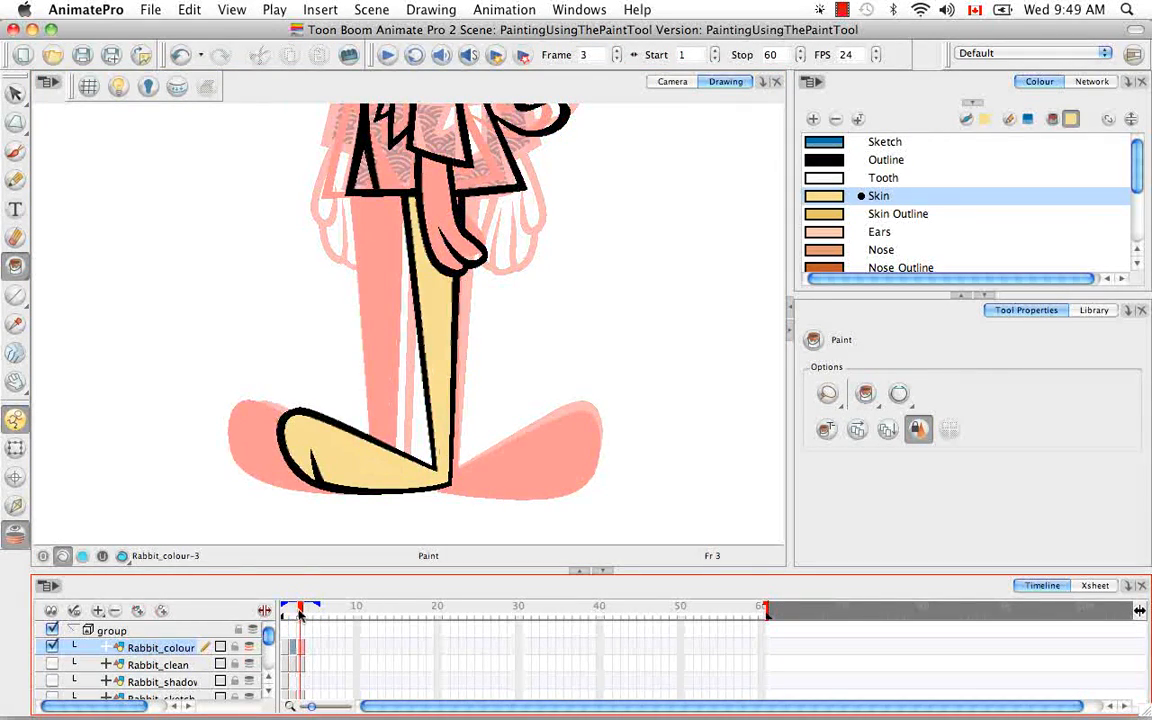
pyautogui.click(292, 614)
pyautogui.moveTo(291, 611); pyautogui.dragTo(292, 612)
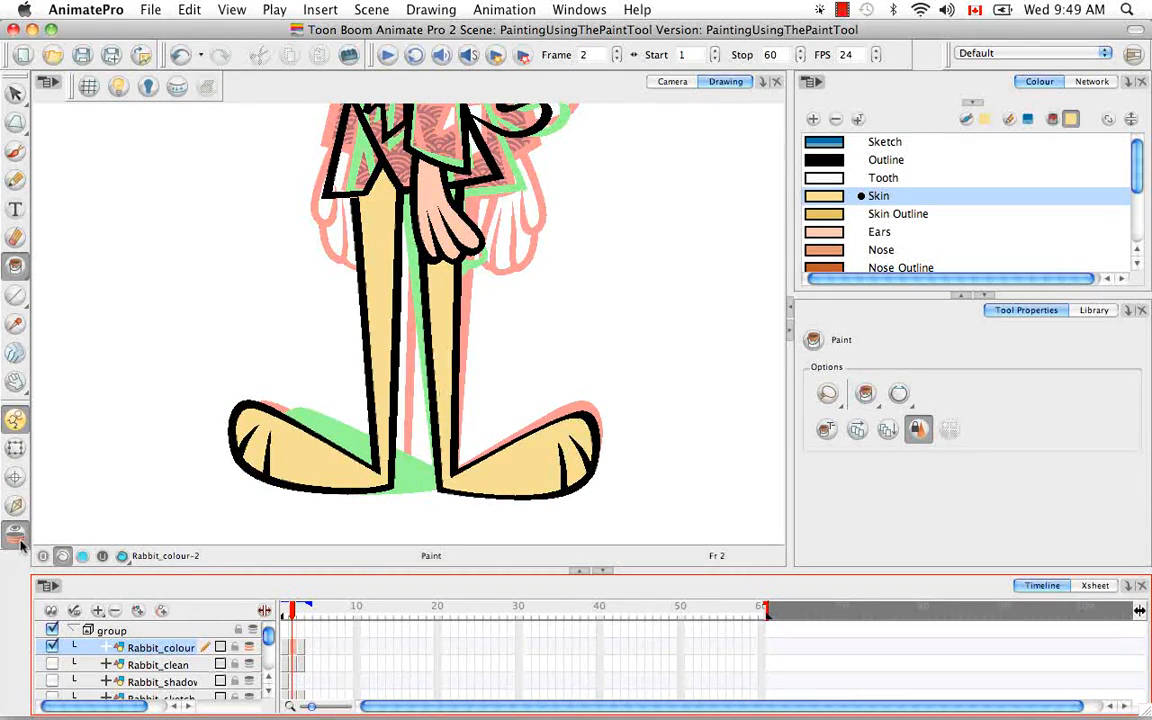
pyautogui.press('super+z')
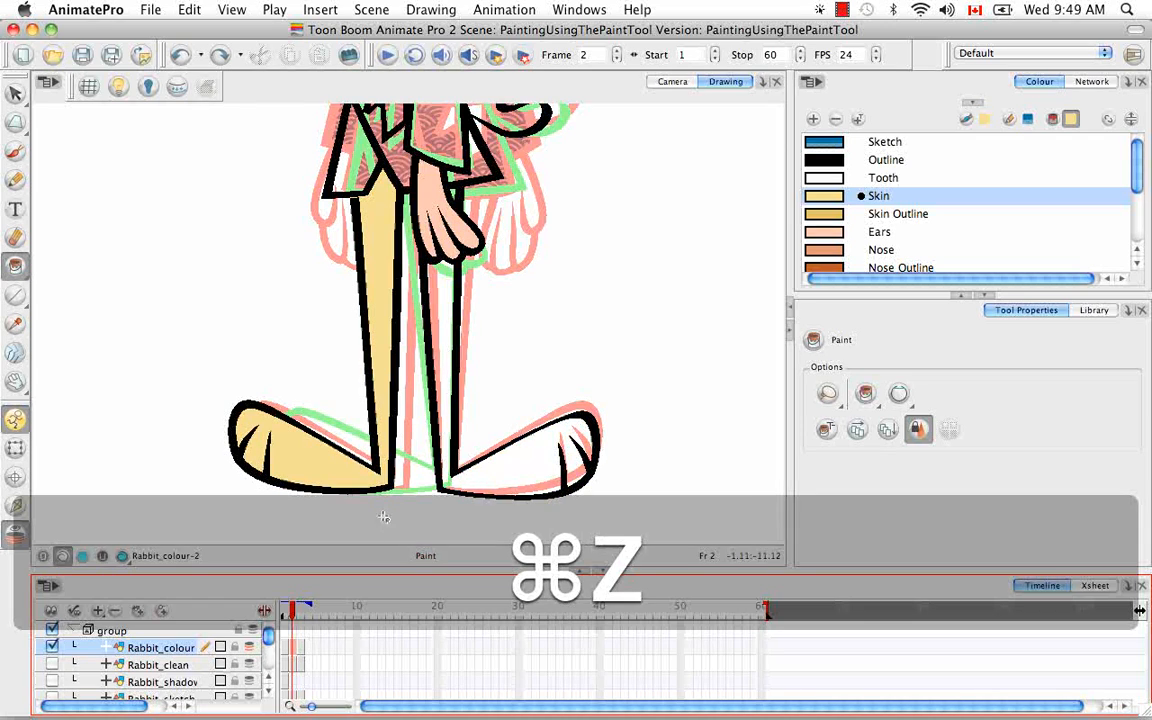
# Step: Turn off onion skin and enable Apply to Multiple Drawings for the Paint tool
pyautogui.click(15, 535)
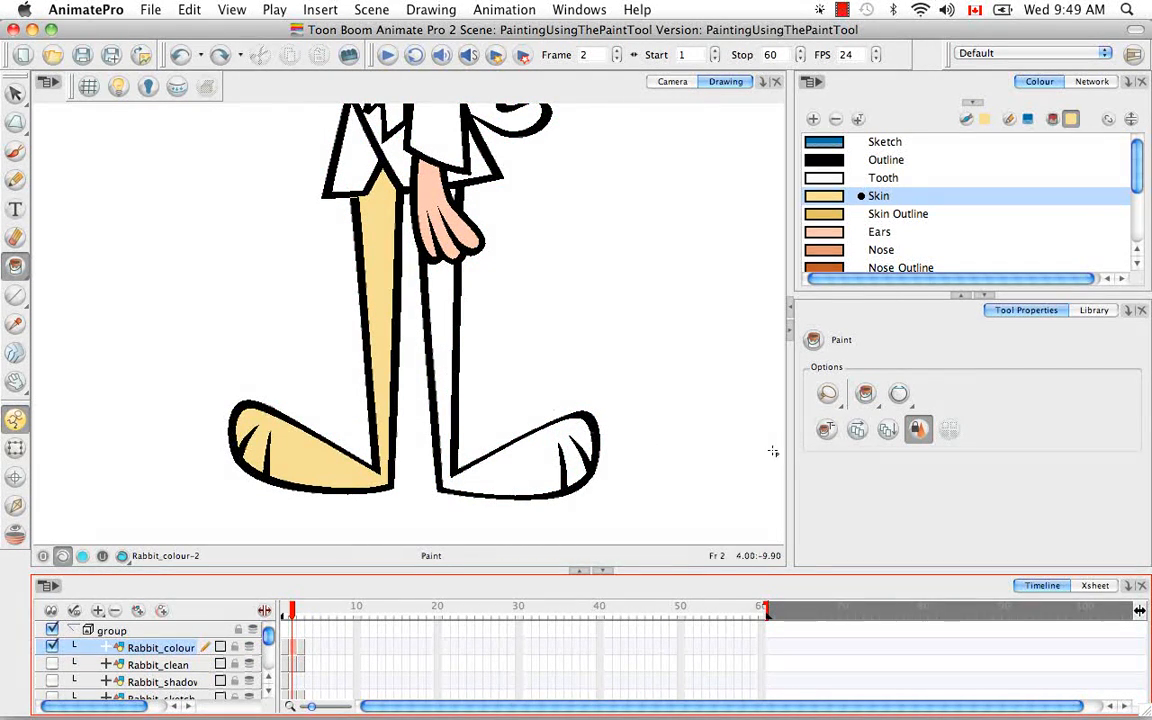
pyautogui.click(857, 430)
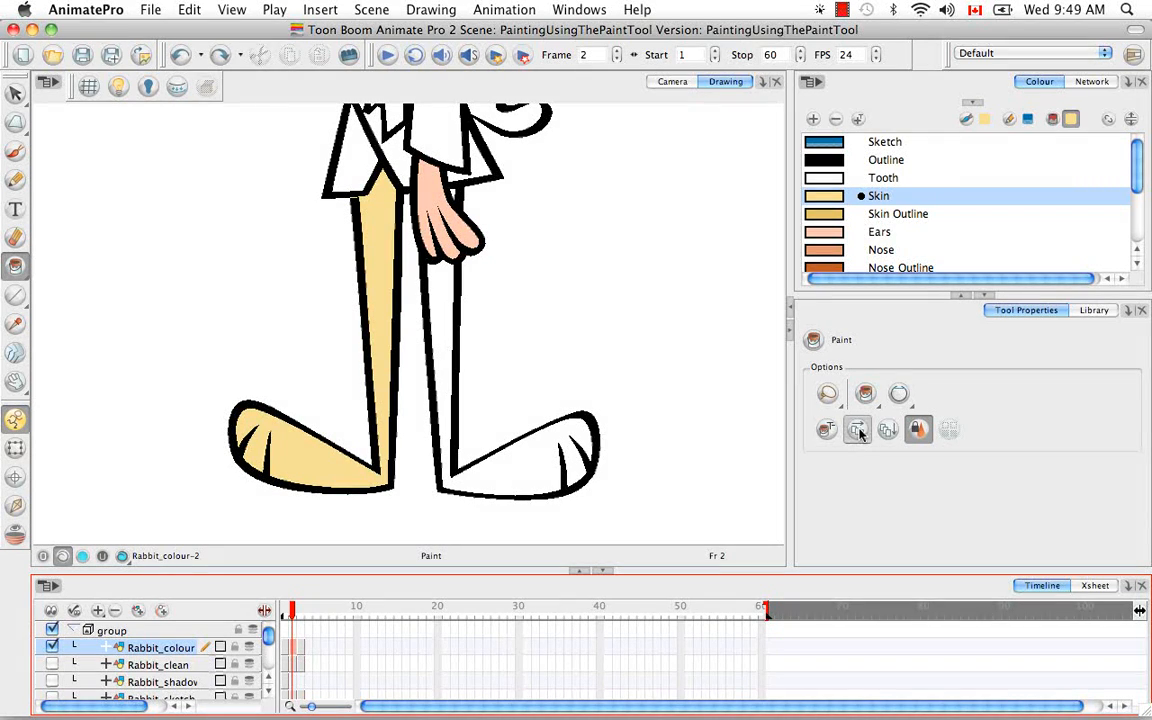
# Step: Fill the leg behind the hand with Skin across the multiple drawings, check frame 3, and return to frame 2
pyautogui.click(434, 373)
pyautogui.press('.')
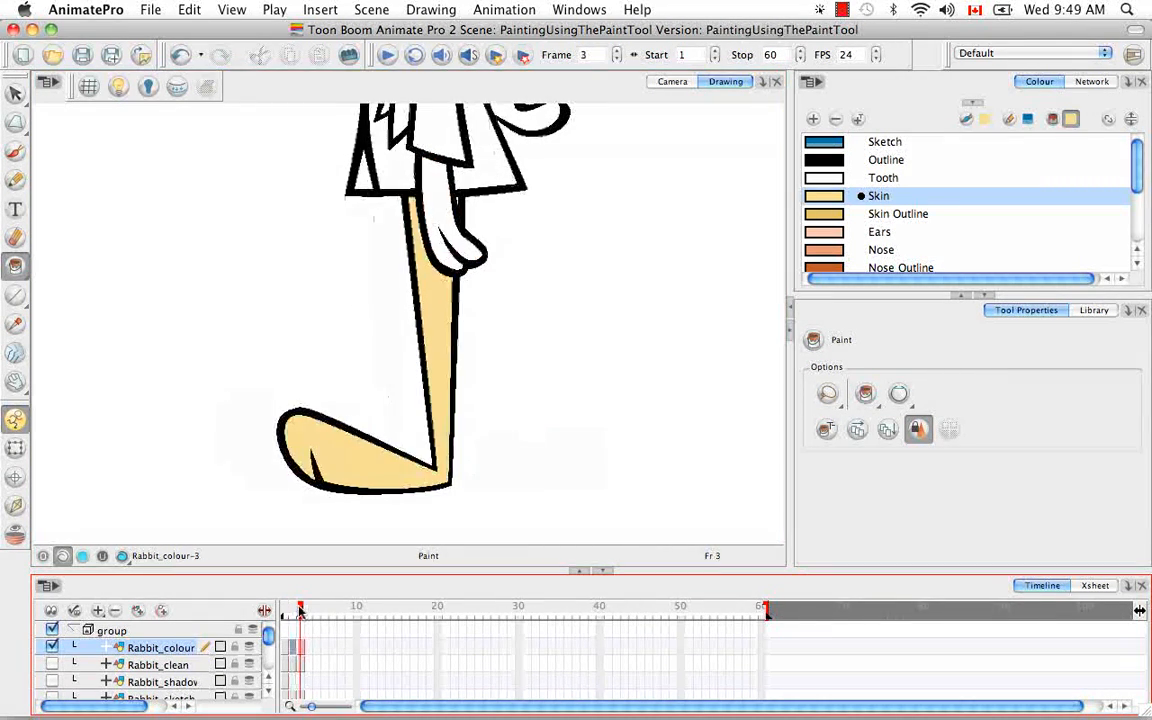
pyautogui.moveTo(299, 612); pyautogui.dragTo(293, 612)
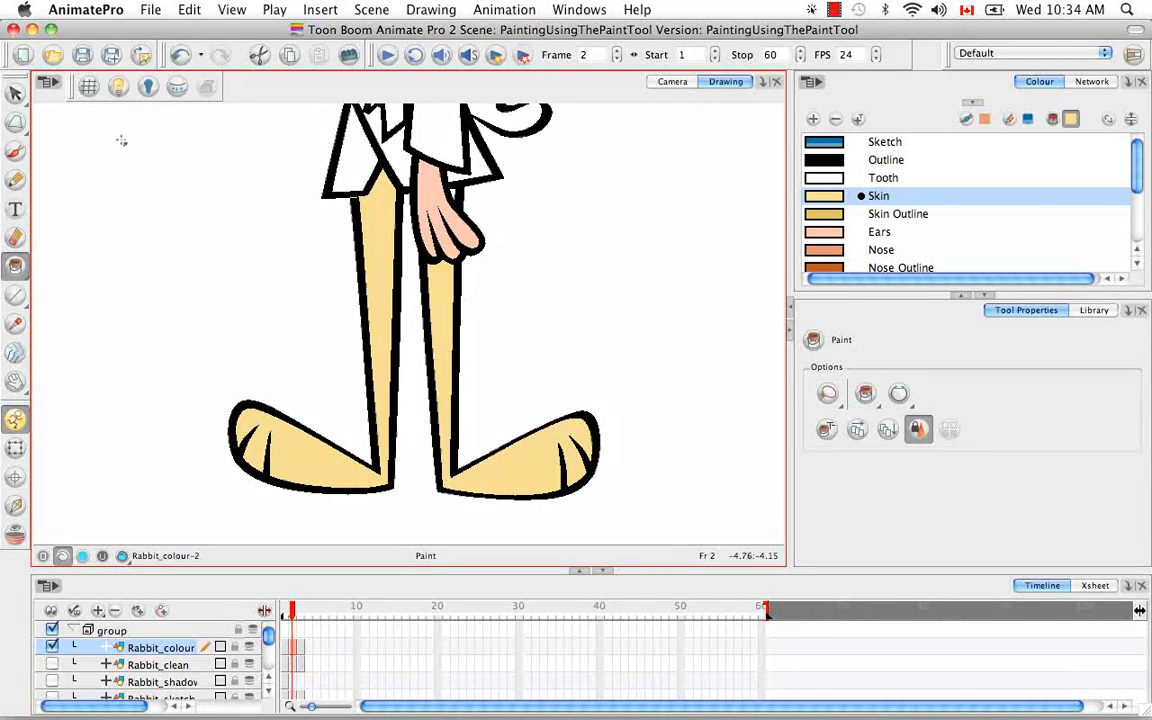
# Step: Open the preferences and examine the Camera tool settings, including Select Tool Works on Single Drawing
pyautogui.click(100, 10)
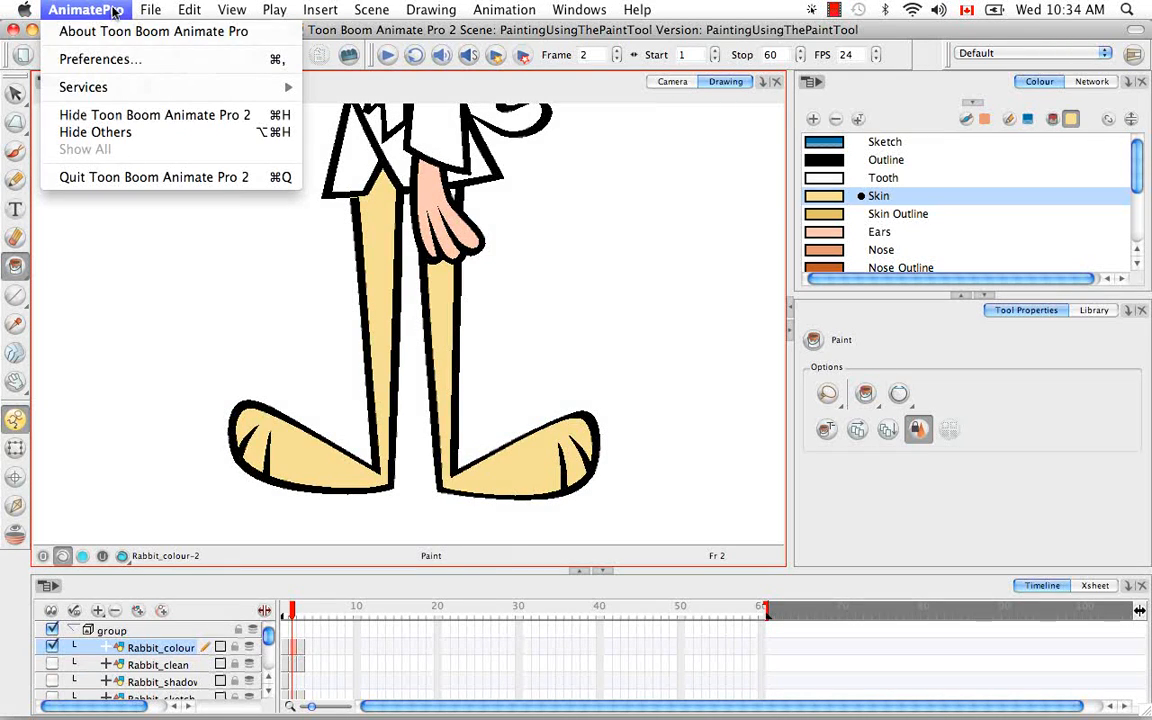
pyautogui.click(158, 61)
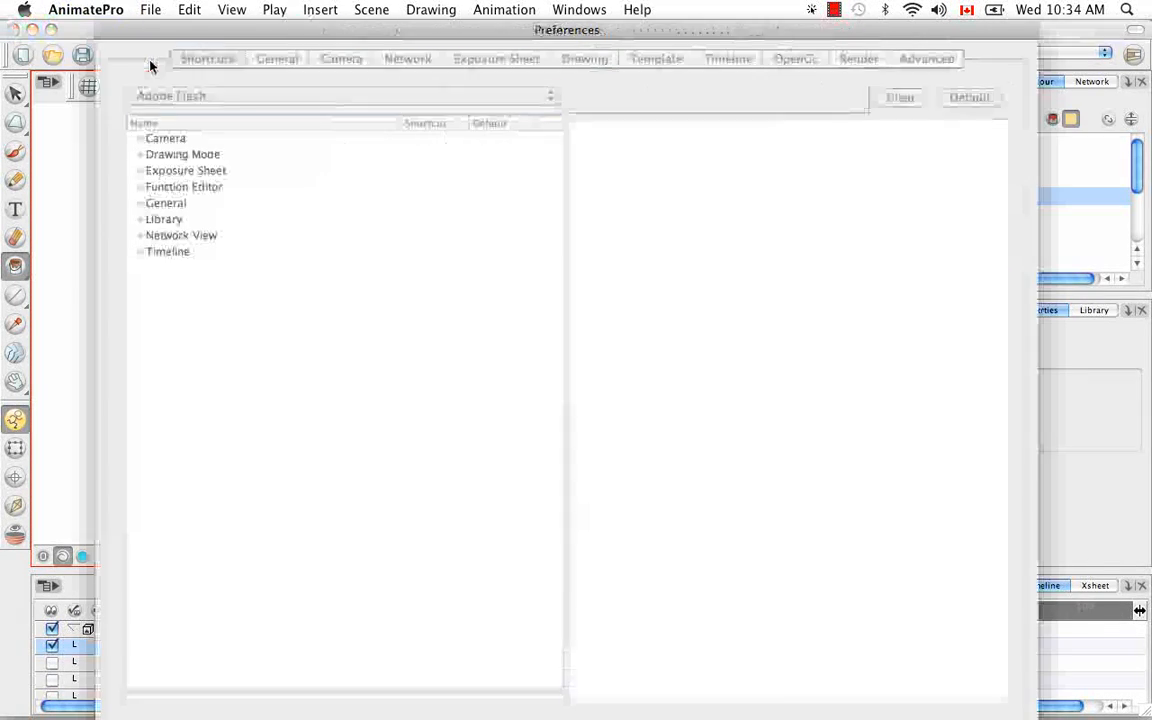
pyautogui.click(342, 59)
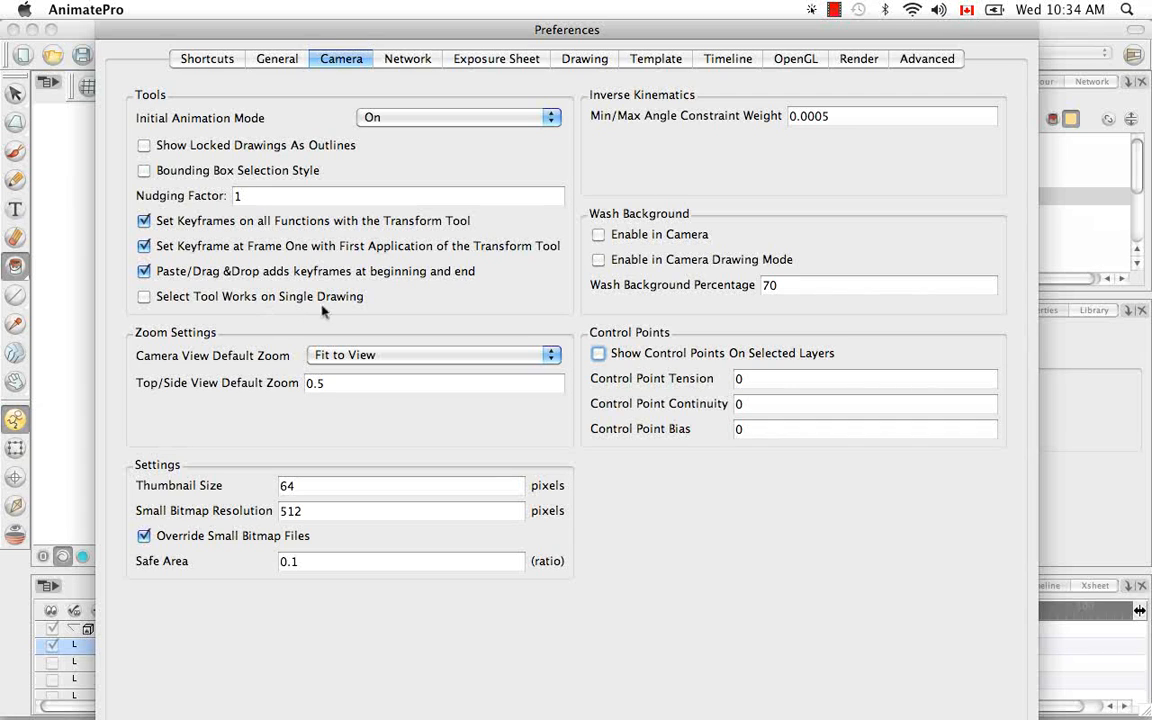
pyautogui.press('Return')
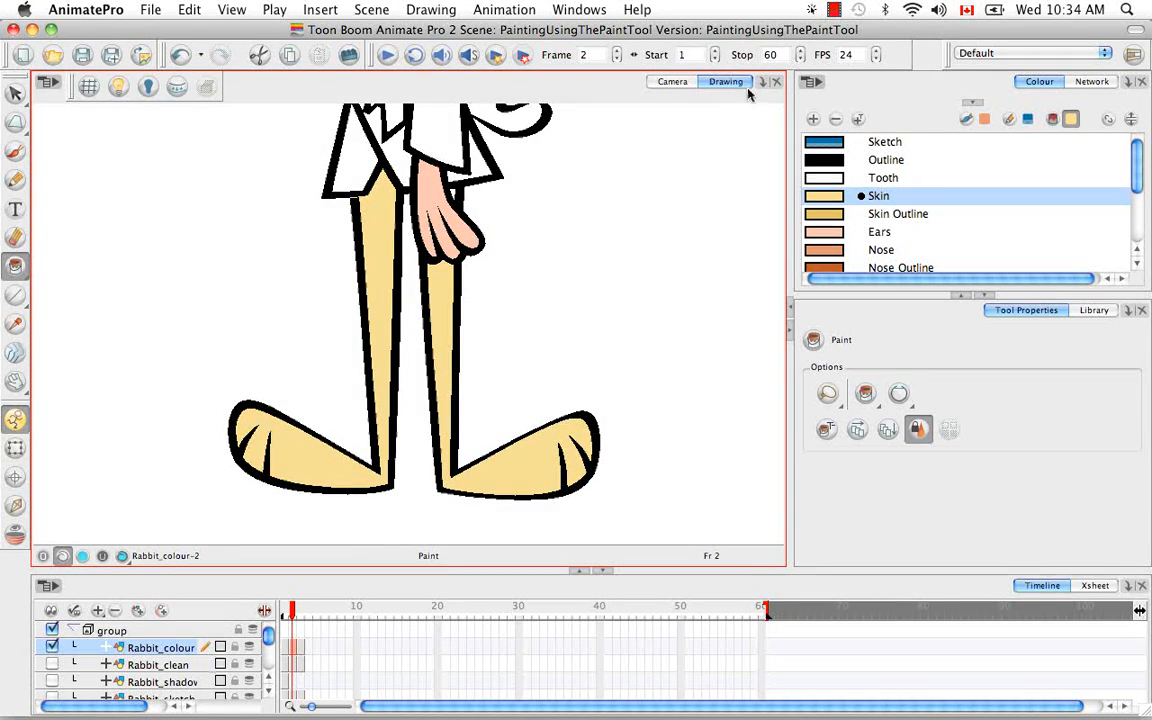
# Step: Switch to the Camera view of the rabbit's jacket and show the Rabbit_clean layer
pyautogui.click(675, 85)
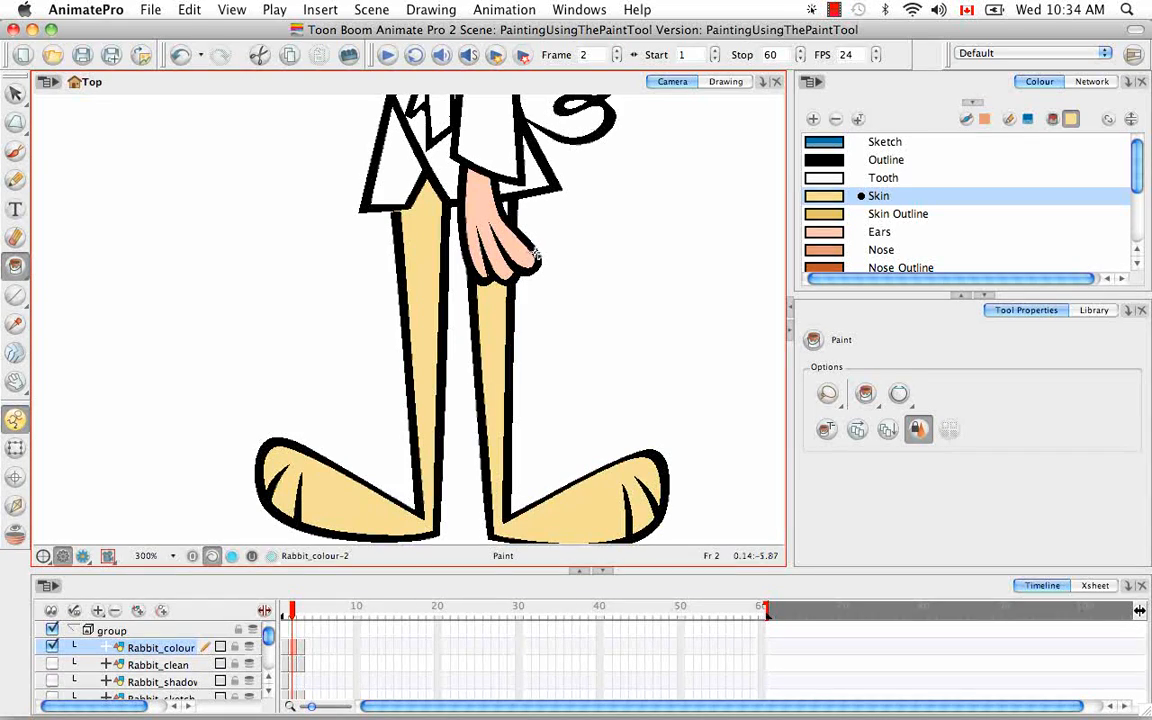
pyautogui.press('space')
pyautogui.moveTo(540, 250); pyautogui.dragTo(530, 415)
pyautogui.moveTo(531, 326); pyautogui.dragTo(509, 438)
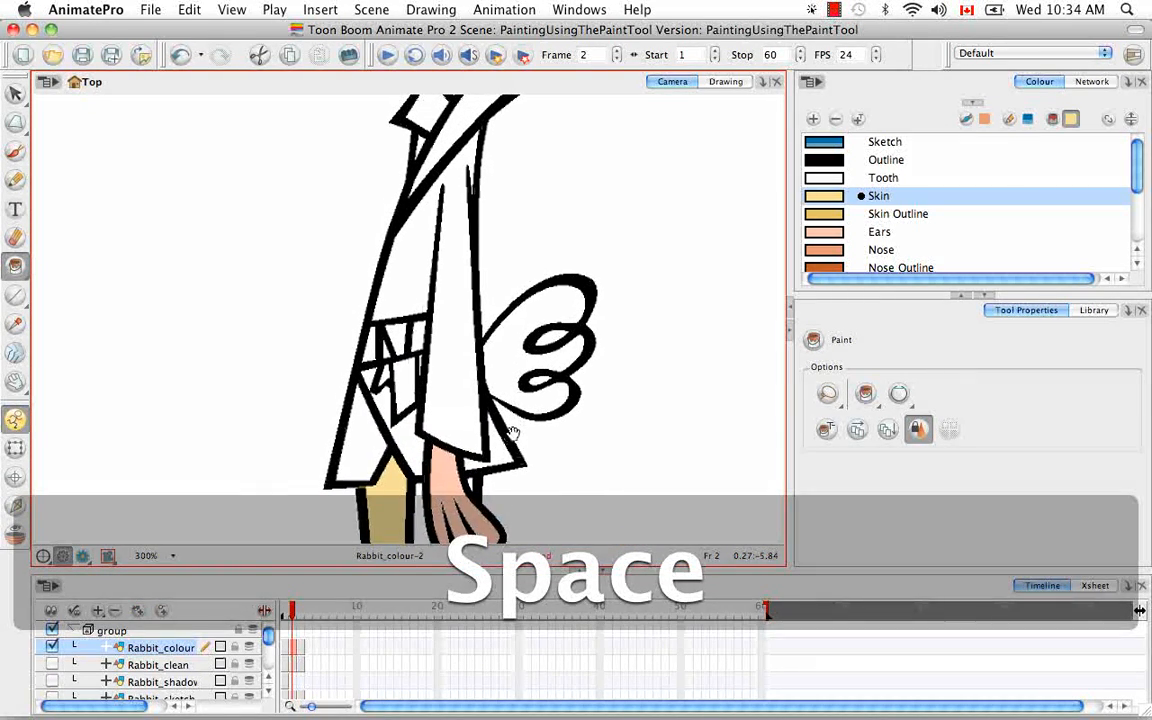
pyautogui.click(53, 665)
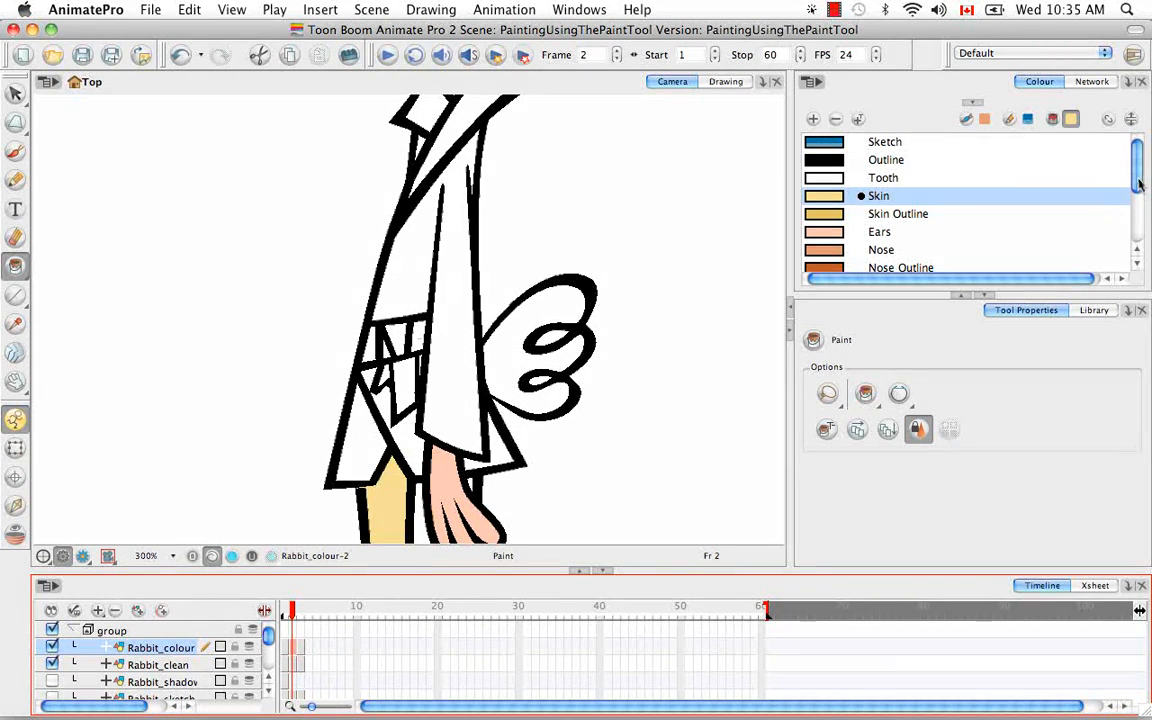
# Step: Try filling the sleeve with the Gi colour while painting on all layers is enabled, and undo the fill
pyautogui.scroll(-2, 1141, 205)
pyautogui.click(835, 195)
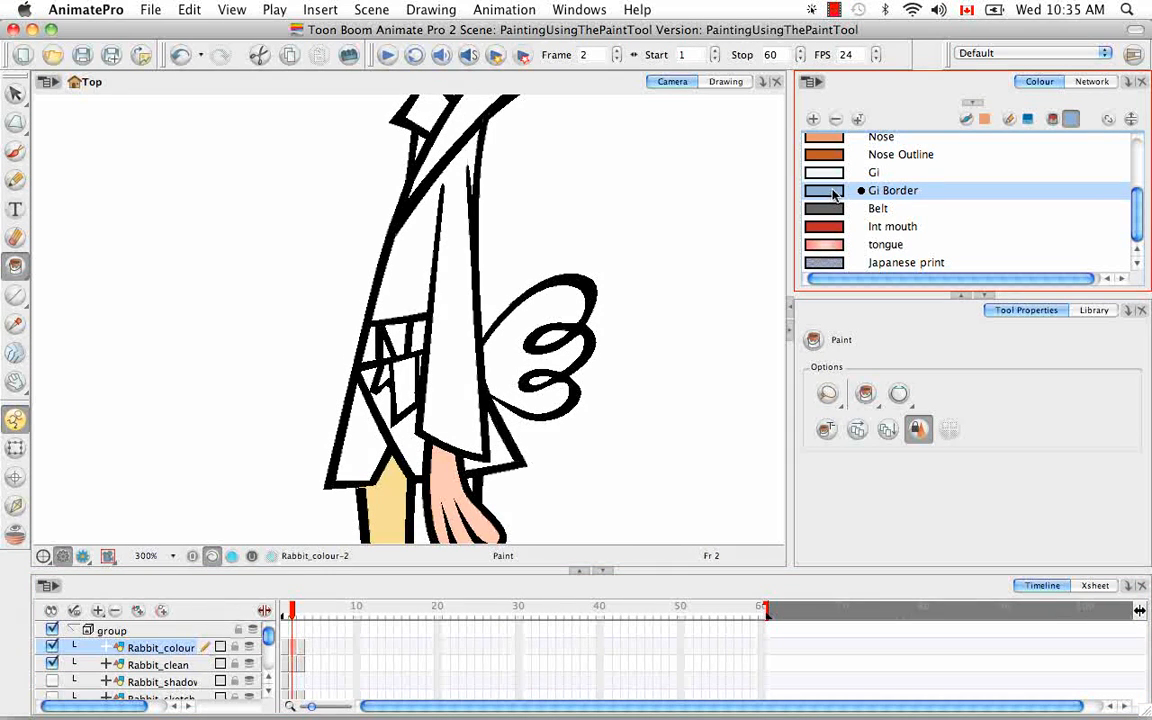
pyautogui.click(828, 174)
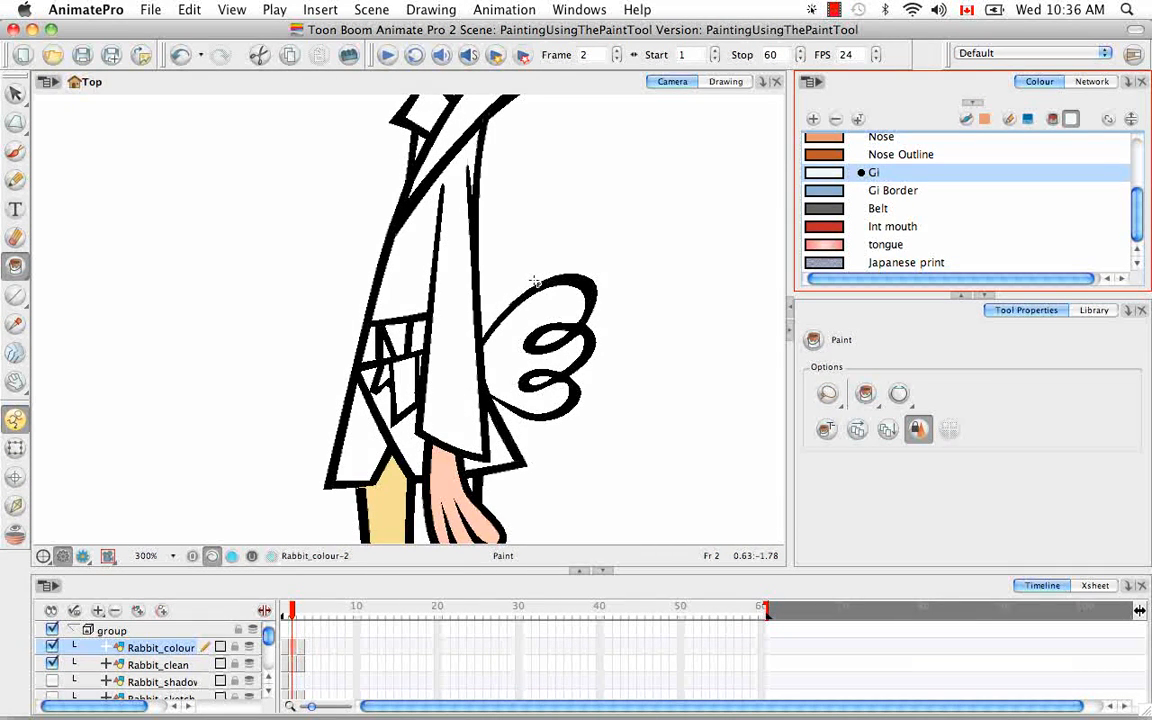
pyautogui.click(888, 430)
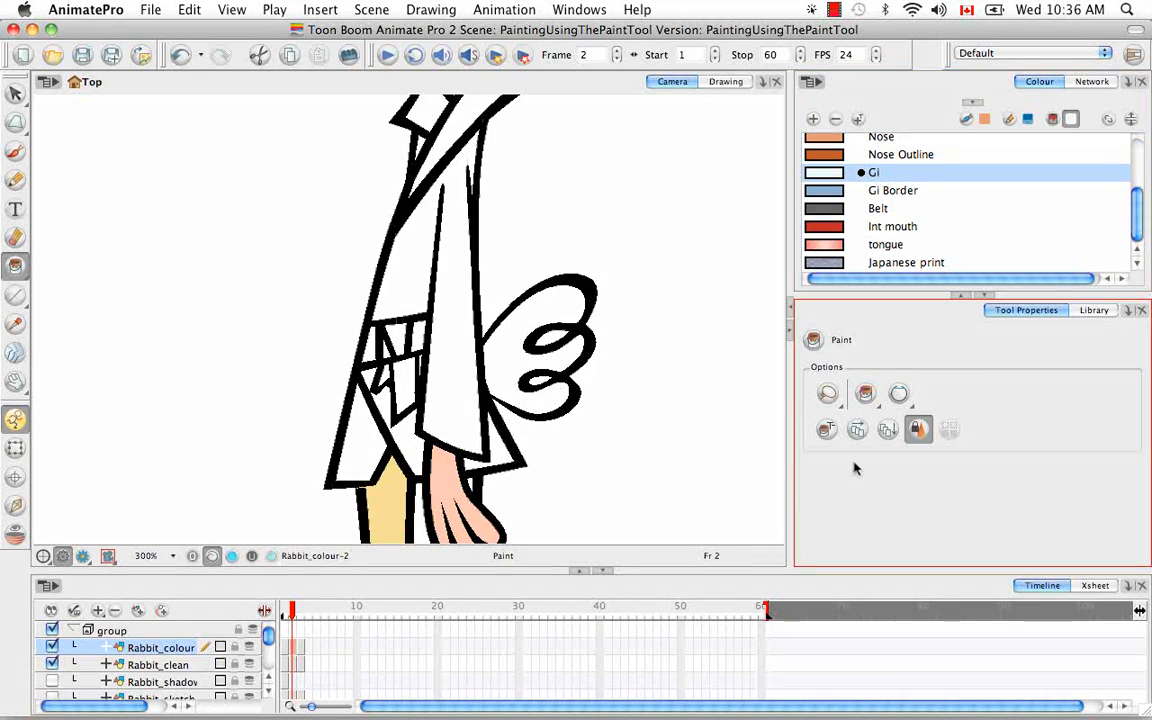
pyautogui.click(888, 430)
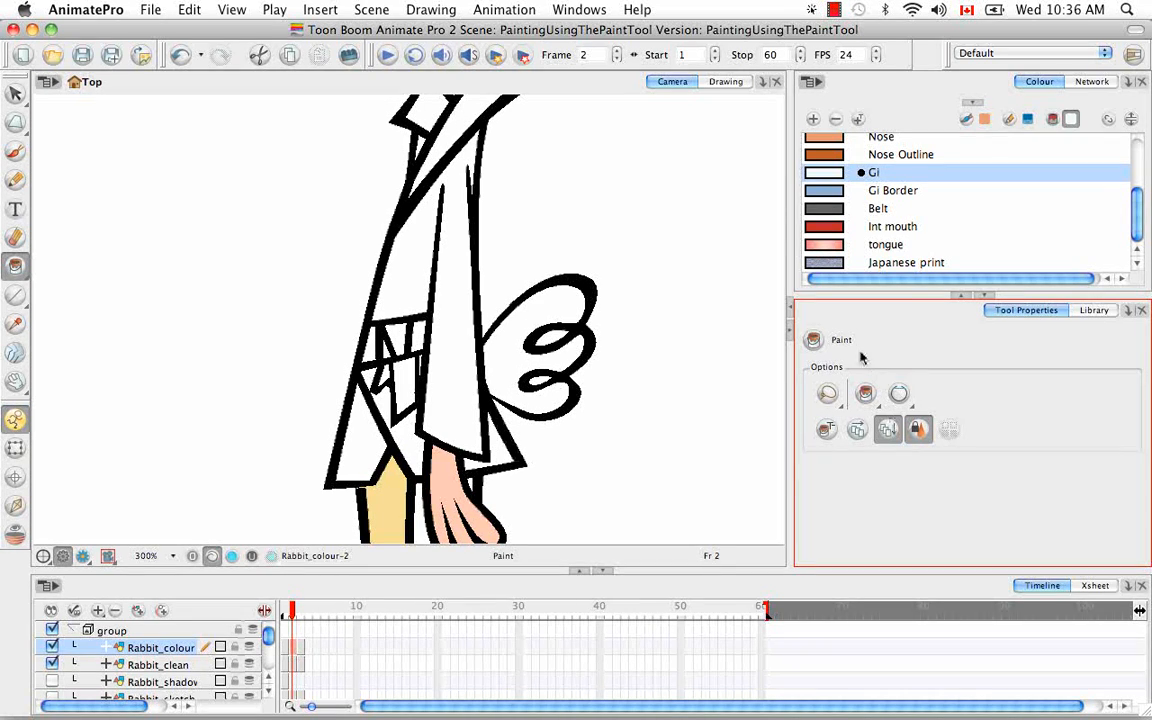
pyautogui.click(456, 331)
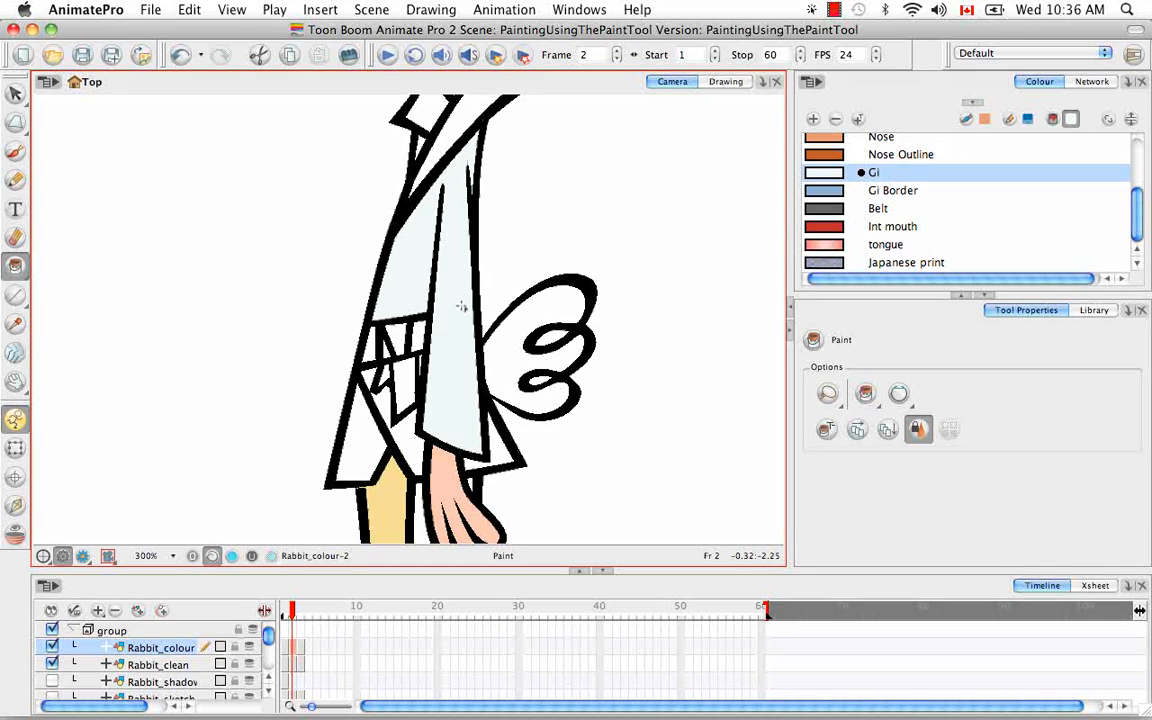
pyautogui.press('super+z')
# Step: Fill the sleeve with Gi Border on the current layer only, and compare the Rabbit_clean and Rabbit_colour drawings in the Drawing view
pyautogui.click(826, 192)
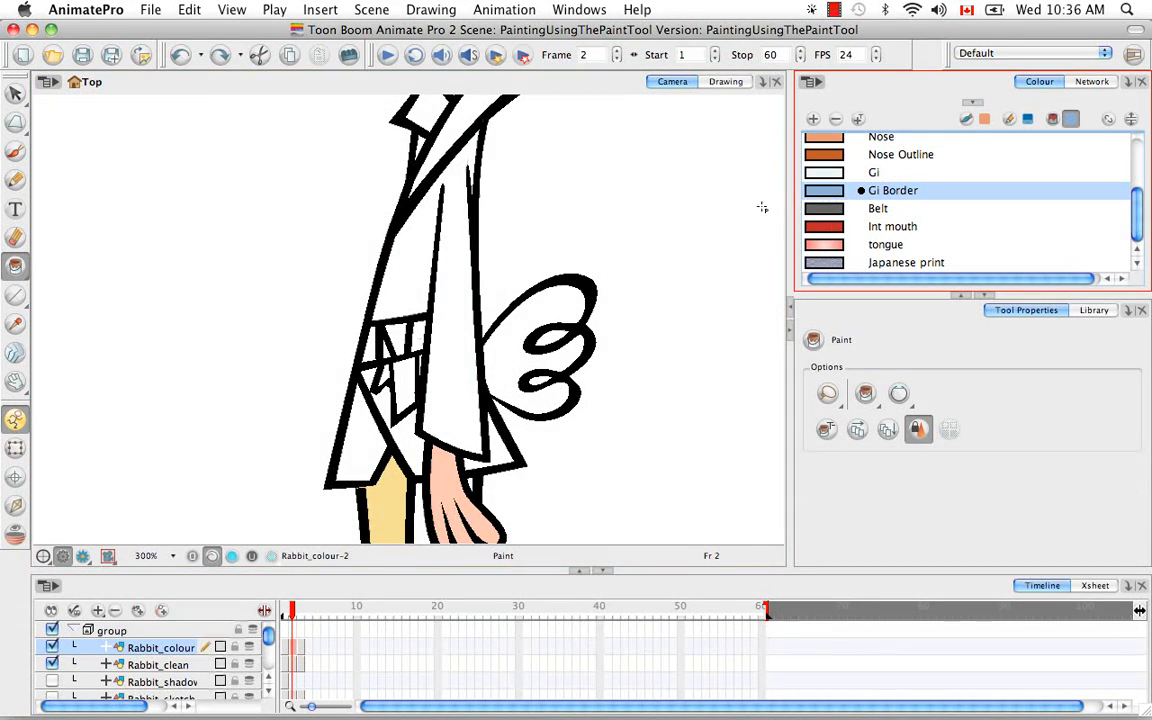
pyautogui.click(452, 297)
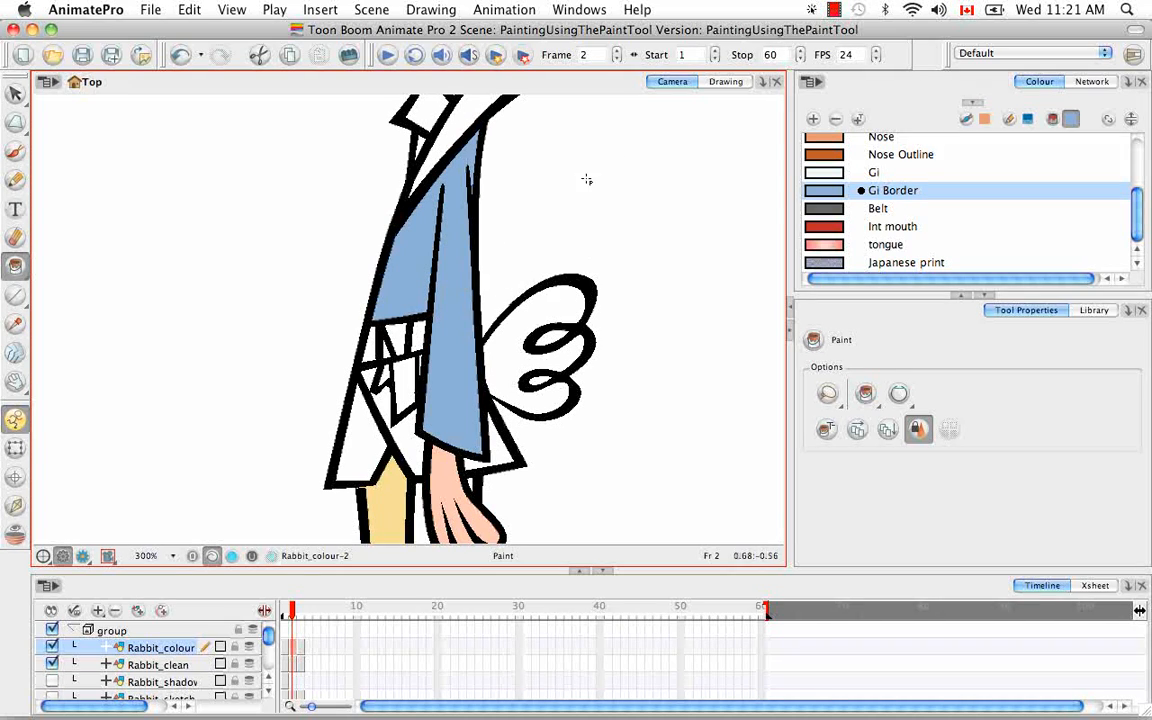
pyautogui.click(720, 84)
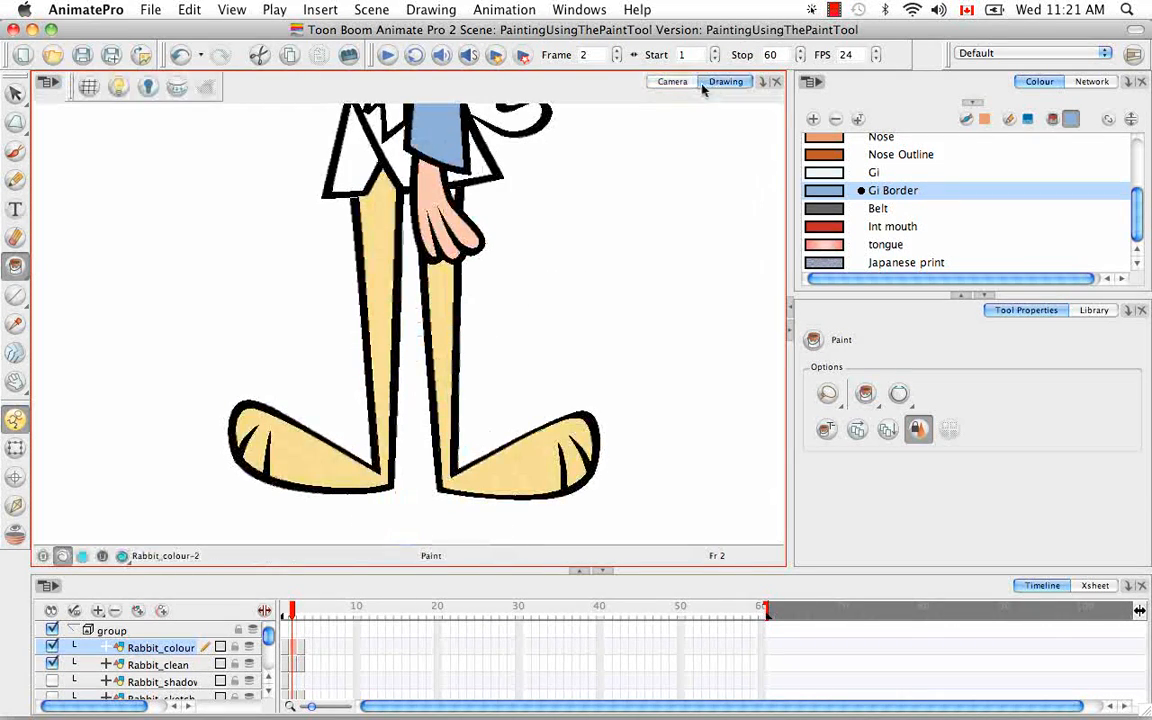
pyautogui.click(292, 664)
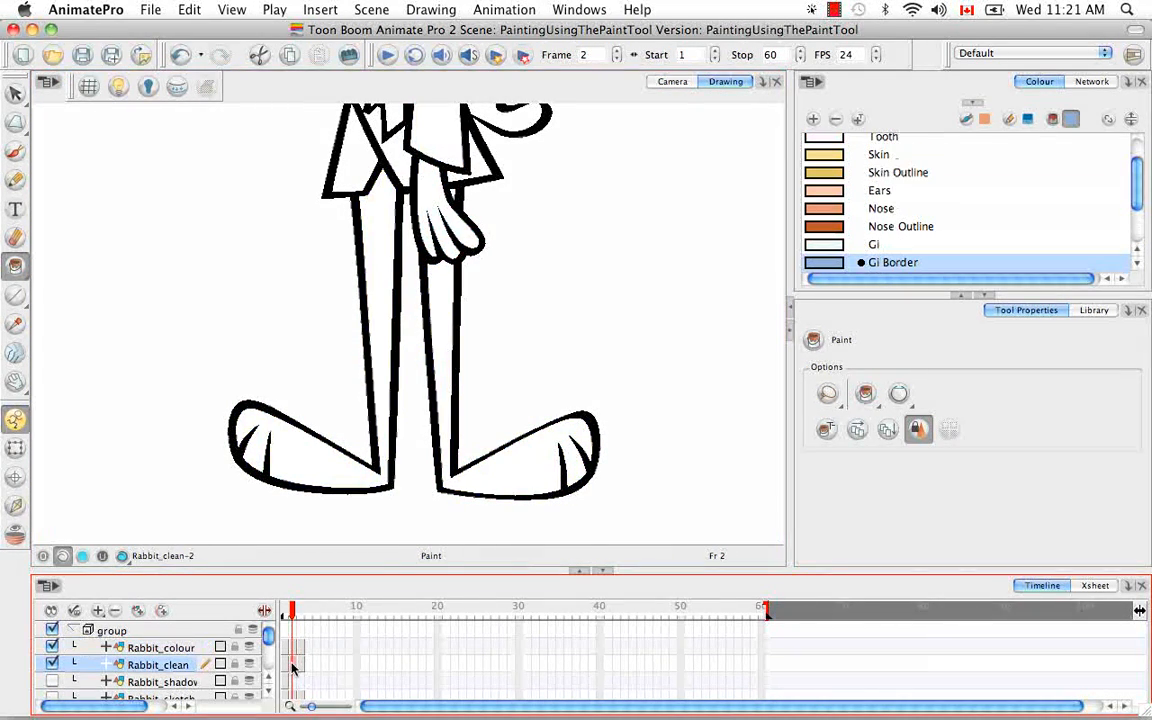
pyautogui.click(295, 649)
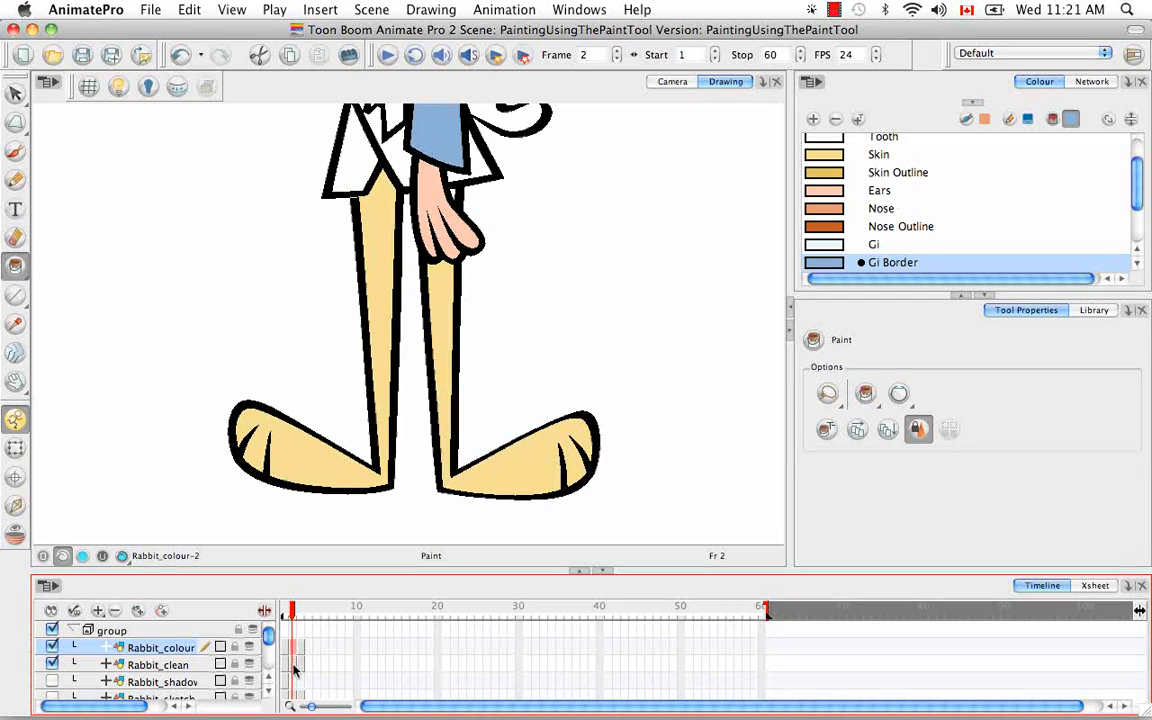
pyautogui.click(294, 666)
pyautogui.click(293, 648)
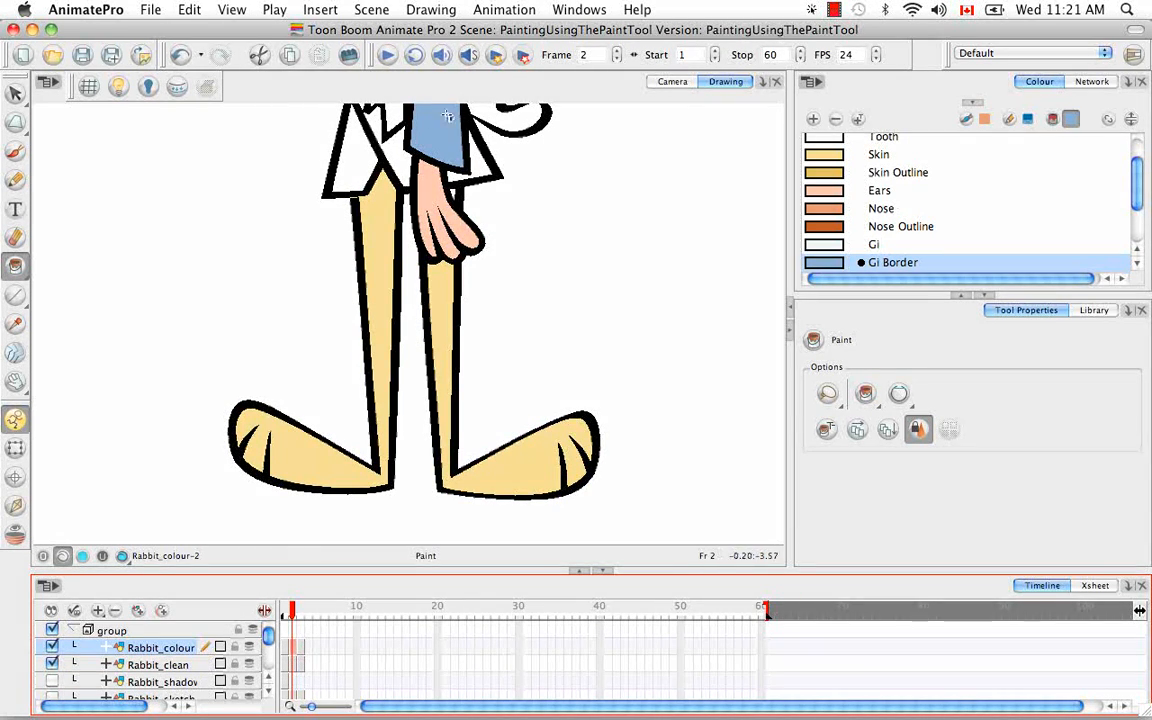
# Step: Undo the single-layer fill in the Camera view and fill the sleeve with Gi Border on all layers
pyautogui.click(680, 83)
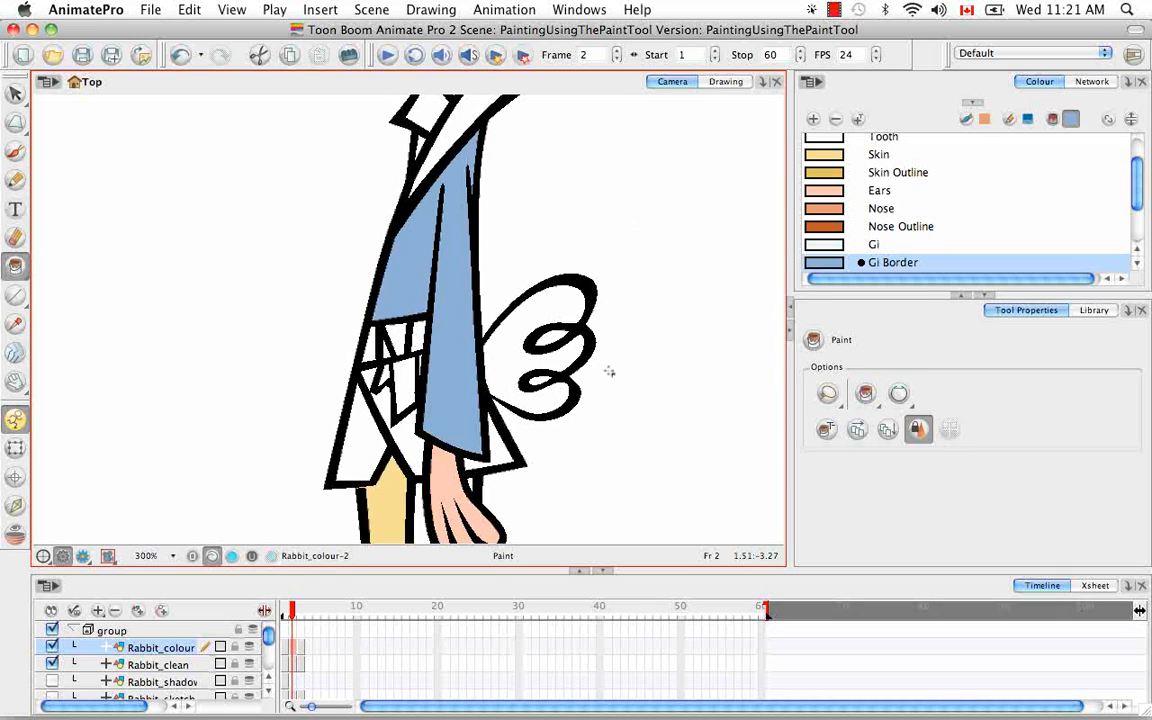
pyautogui.press('super+z')
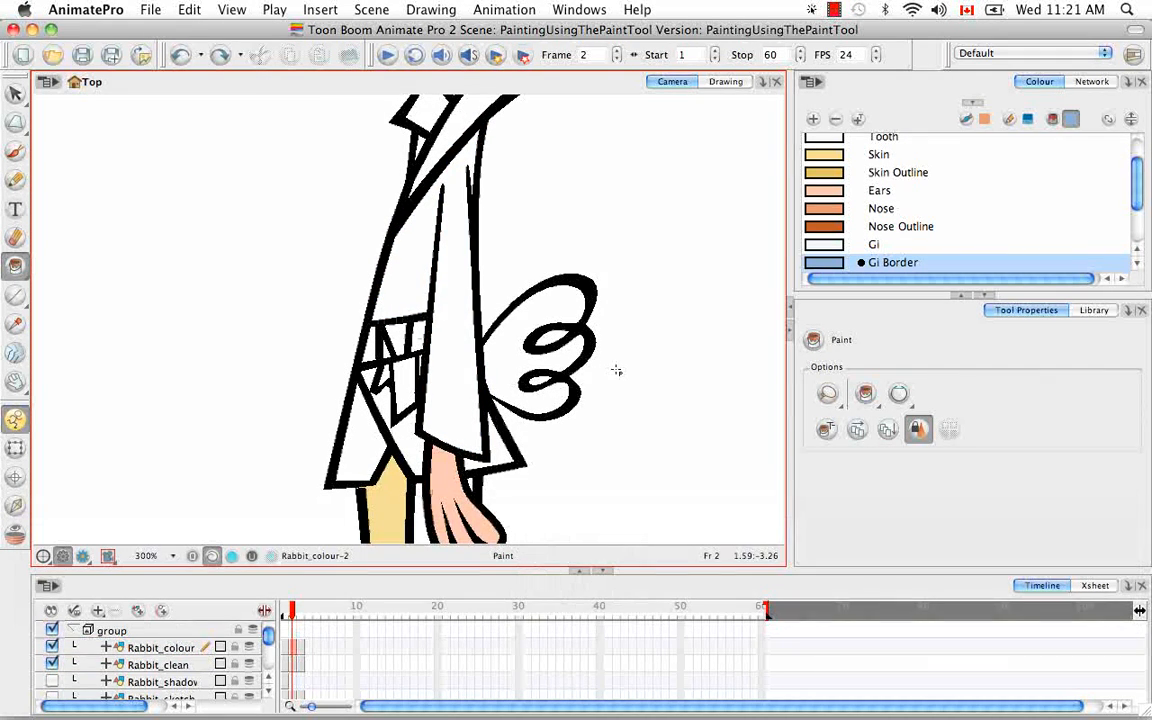
pyautogui.click(887, 430)
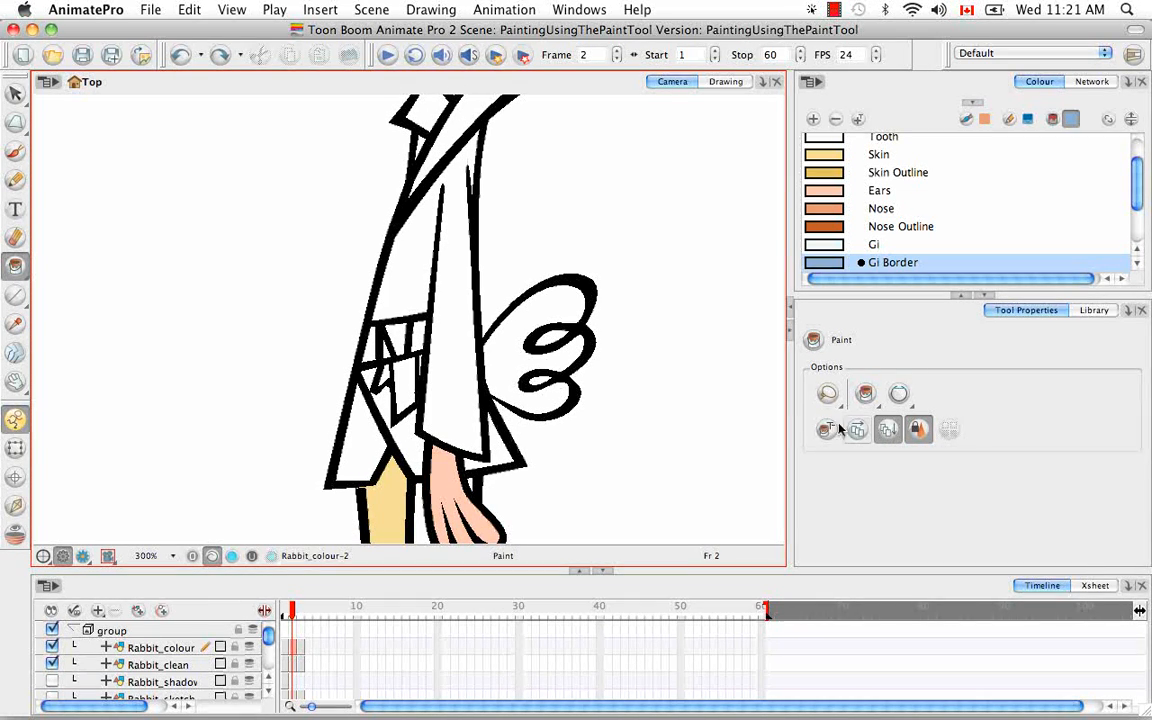
pyautogui.click(456, 321)
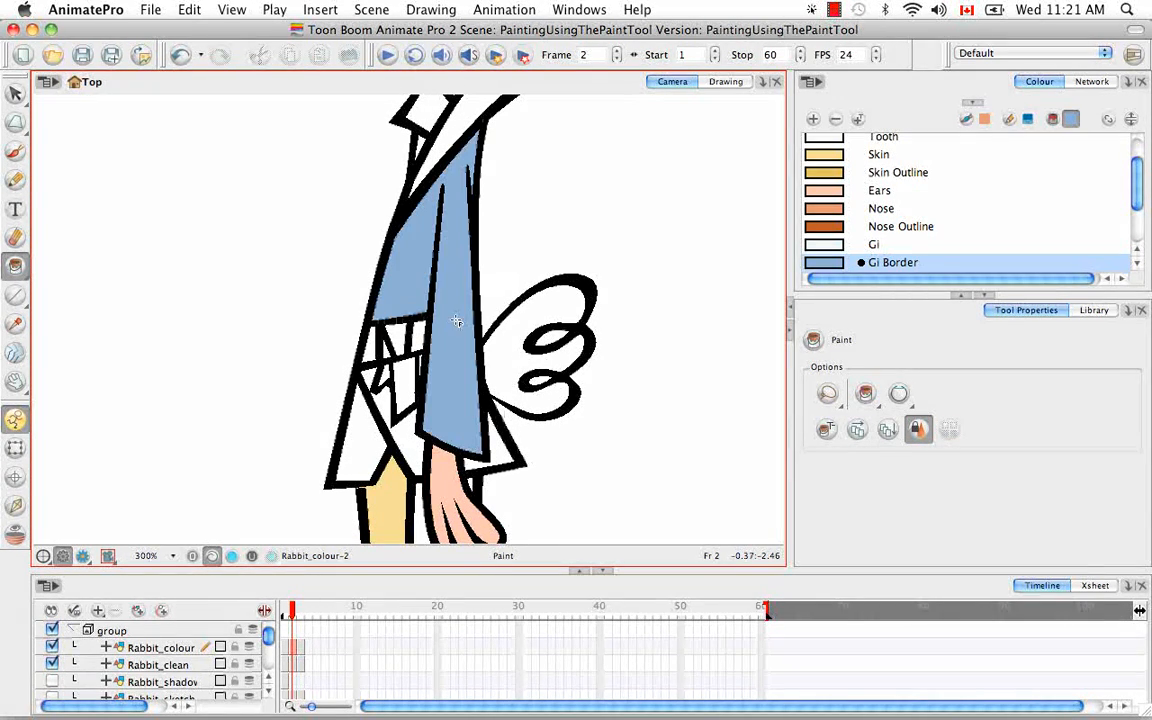
# Step: Check the sleeve paint in the Drawing view by alternating between the Rabbit_clean and Rabbit_colour drawings on frame 2
pyautogui.click(725, 82)
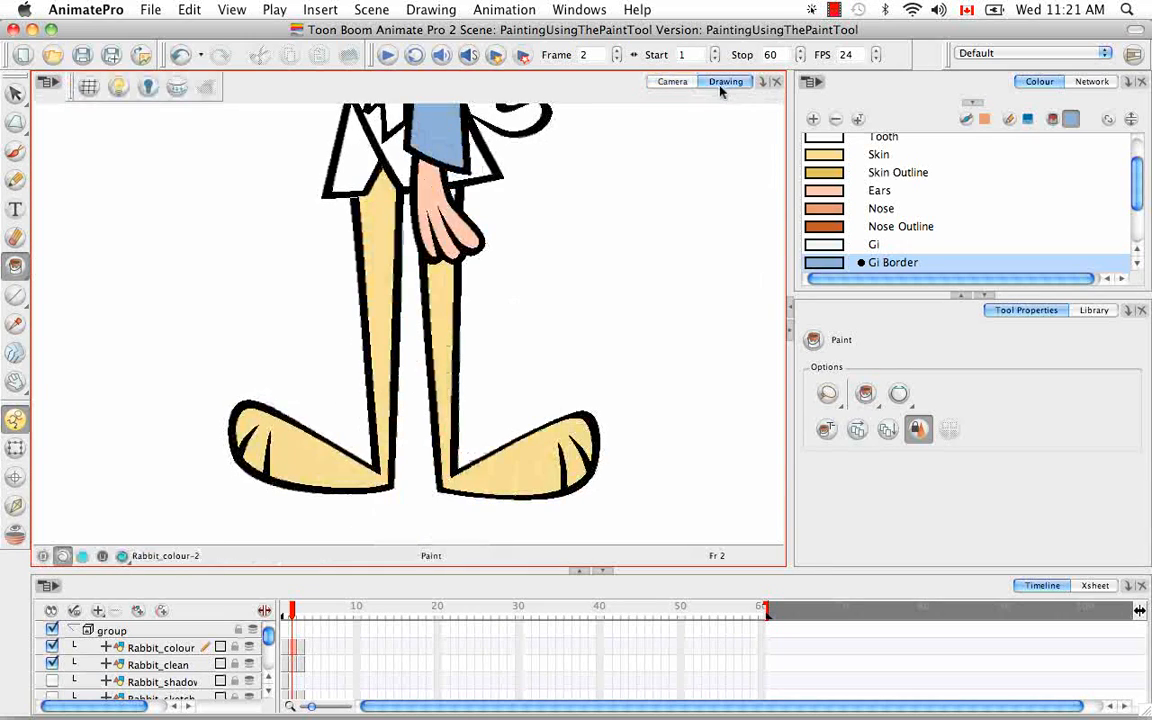
pyautogui.click(292, 666)
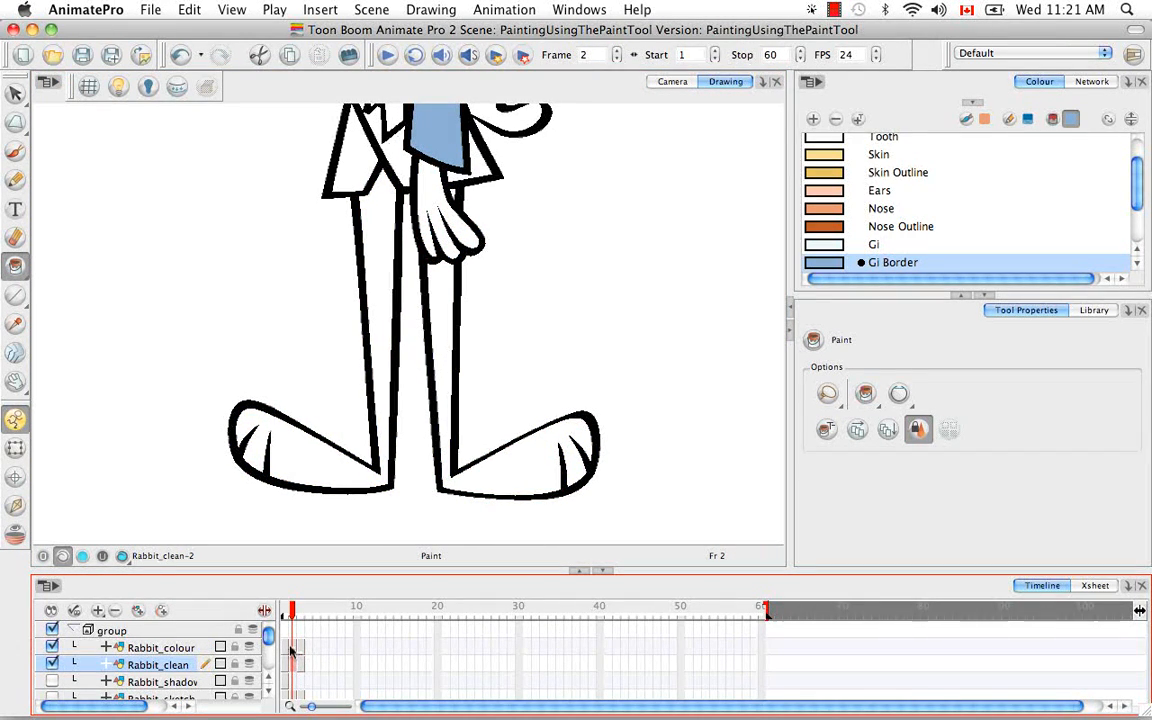
pyautogui.click(292, 649)
pyautogui.click(296, 662)
pyautogui.click(293, 648)
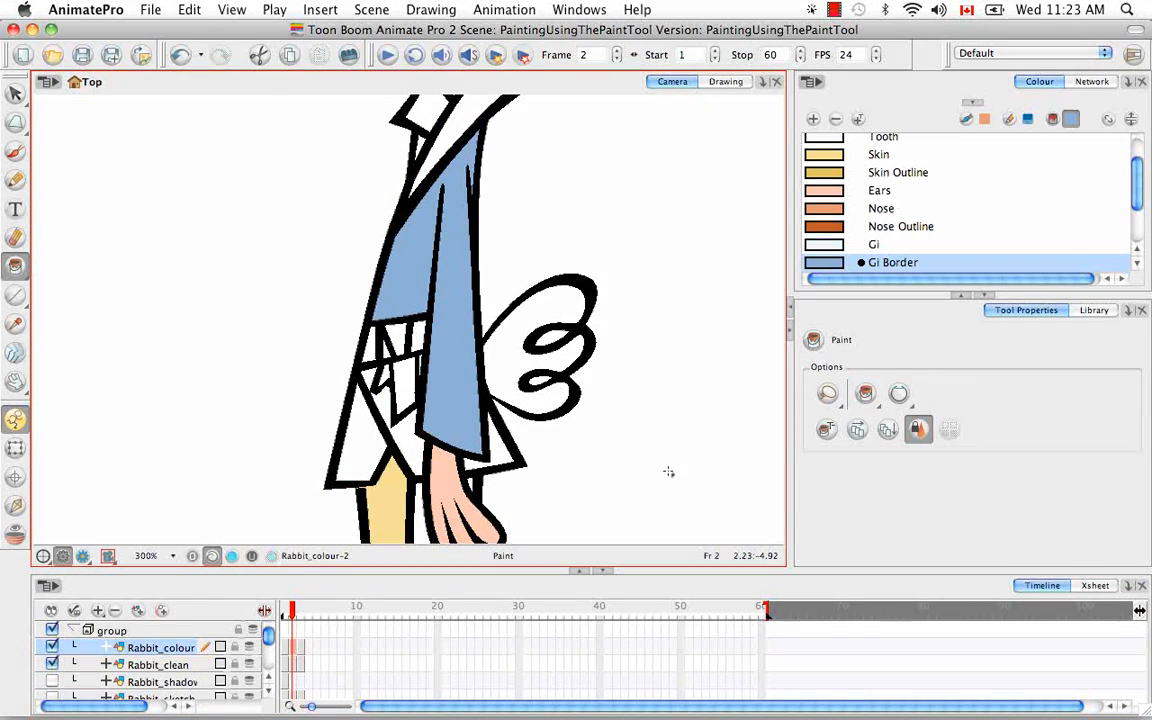
# Step: Mark the Outline swatch in the palette as a protected colour
pyautogui.click(925, 431)
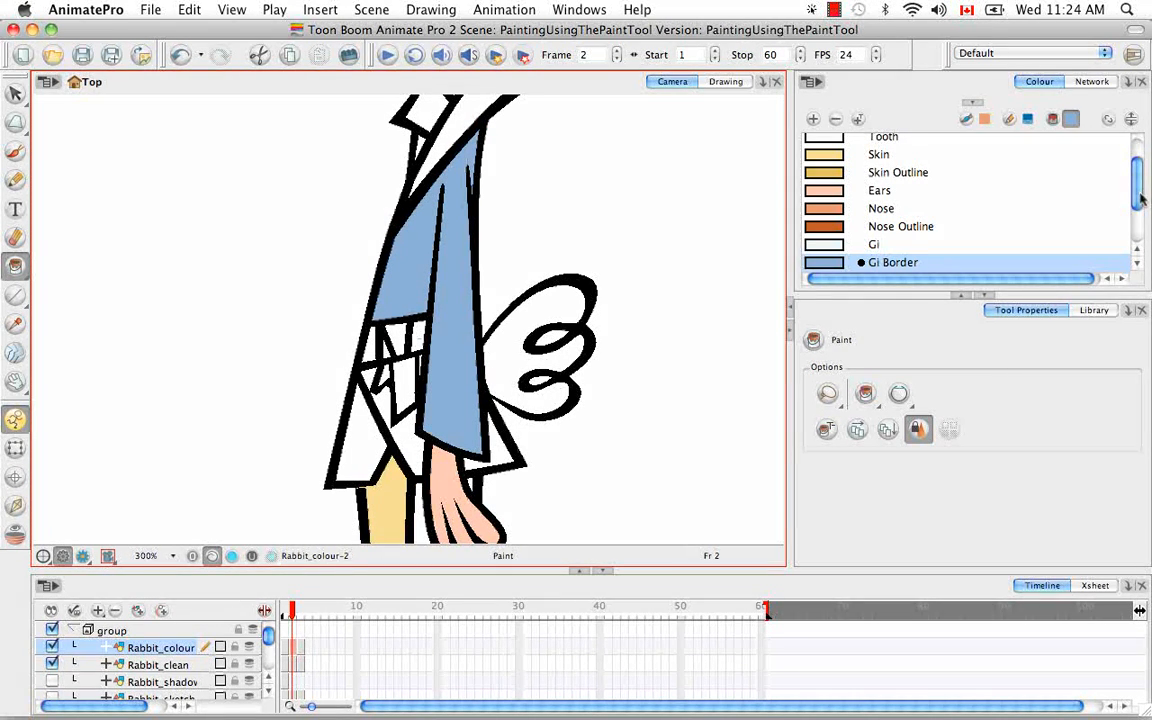
pyautogui.scroll(3, 1030, 178)
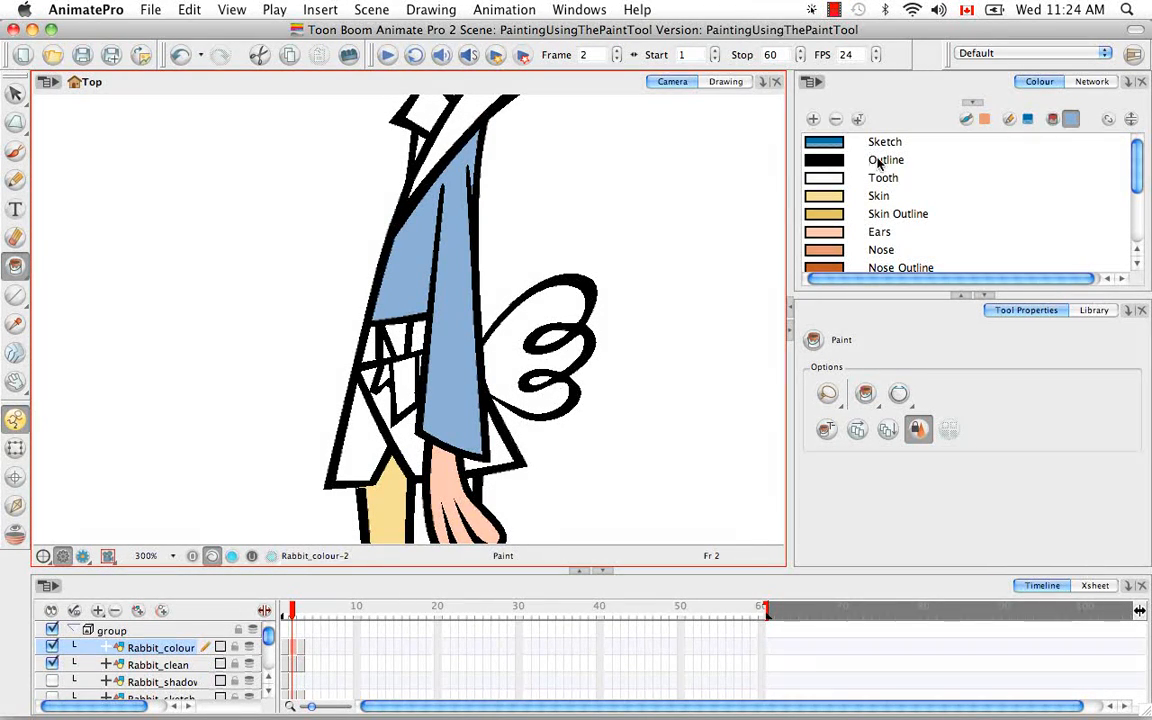
pyautogui.click(846, 160)
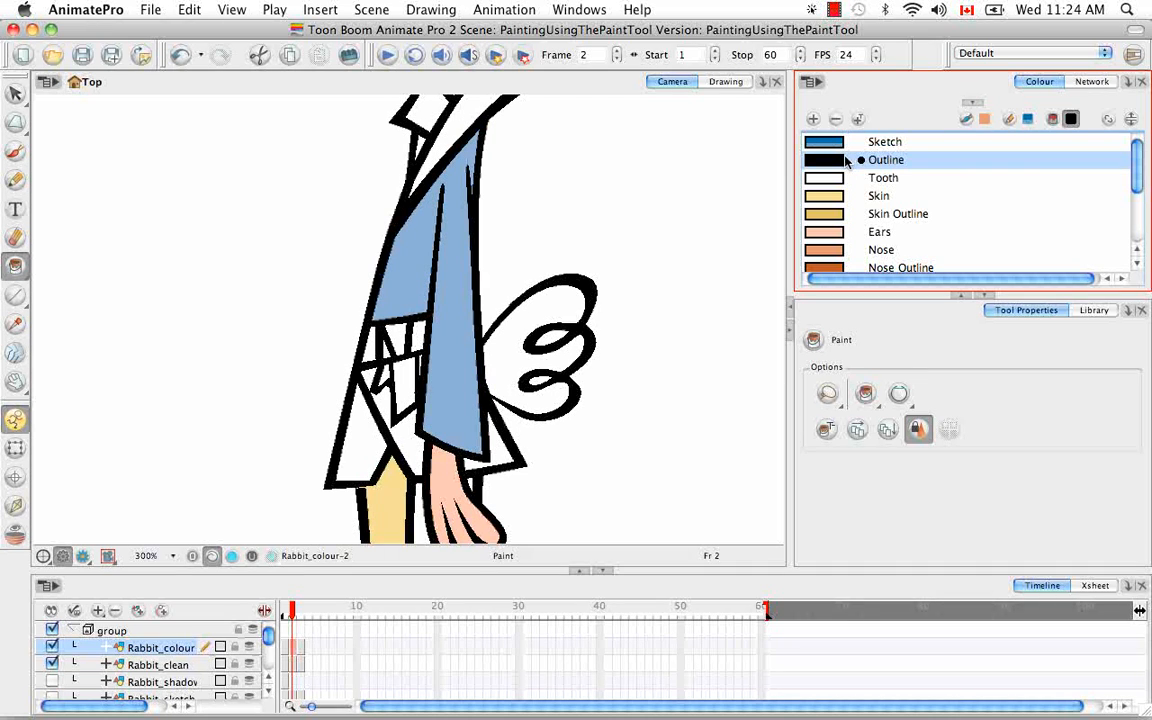
pyautogui.click(815, 84)
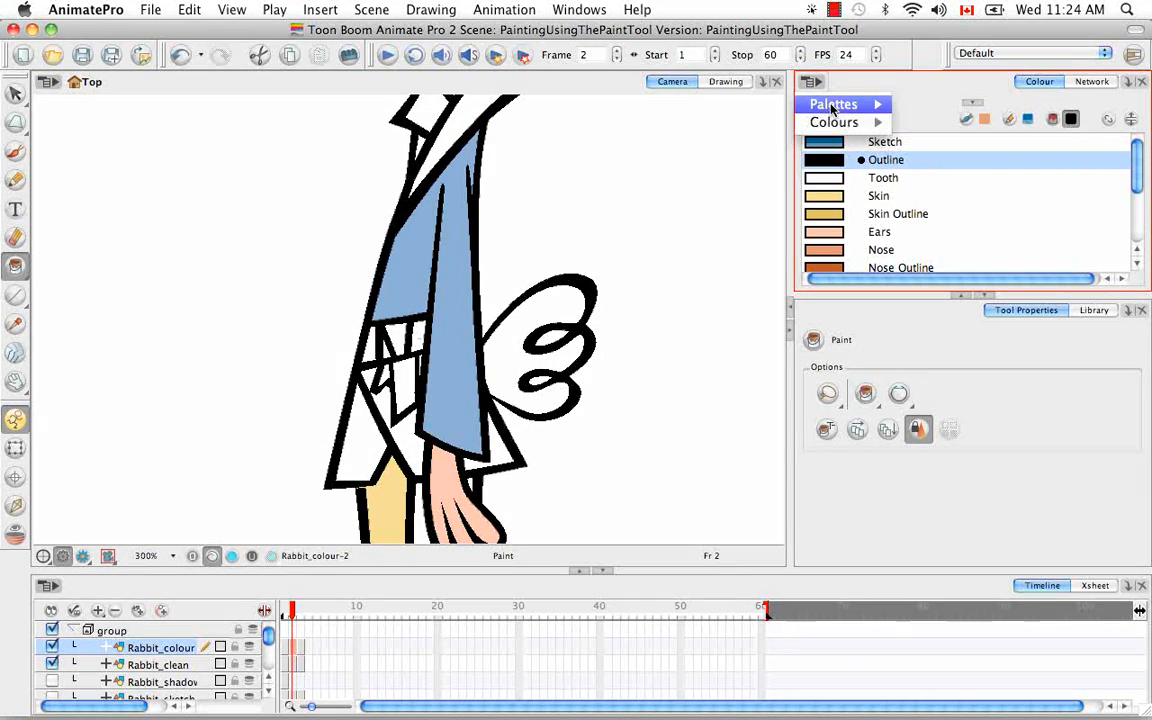
pyautogui.moveTo(845, 122)
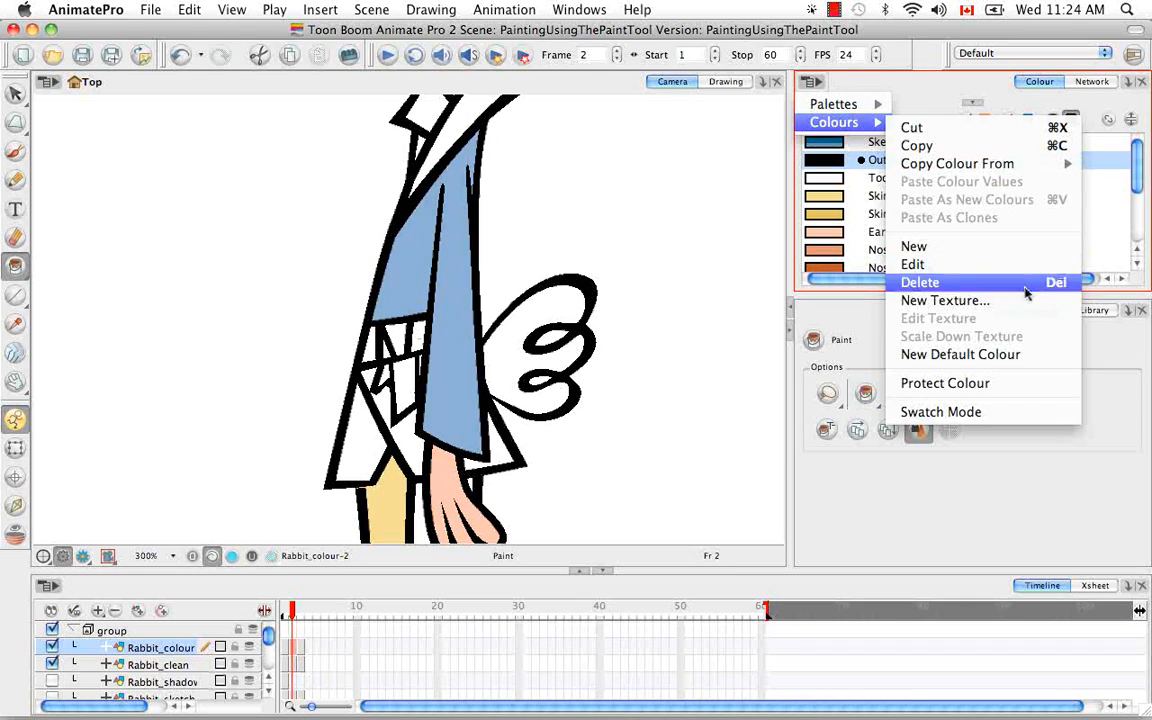
pyautogui.click(1033, 386)
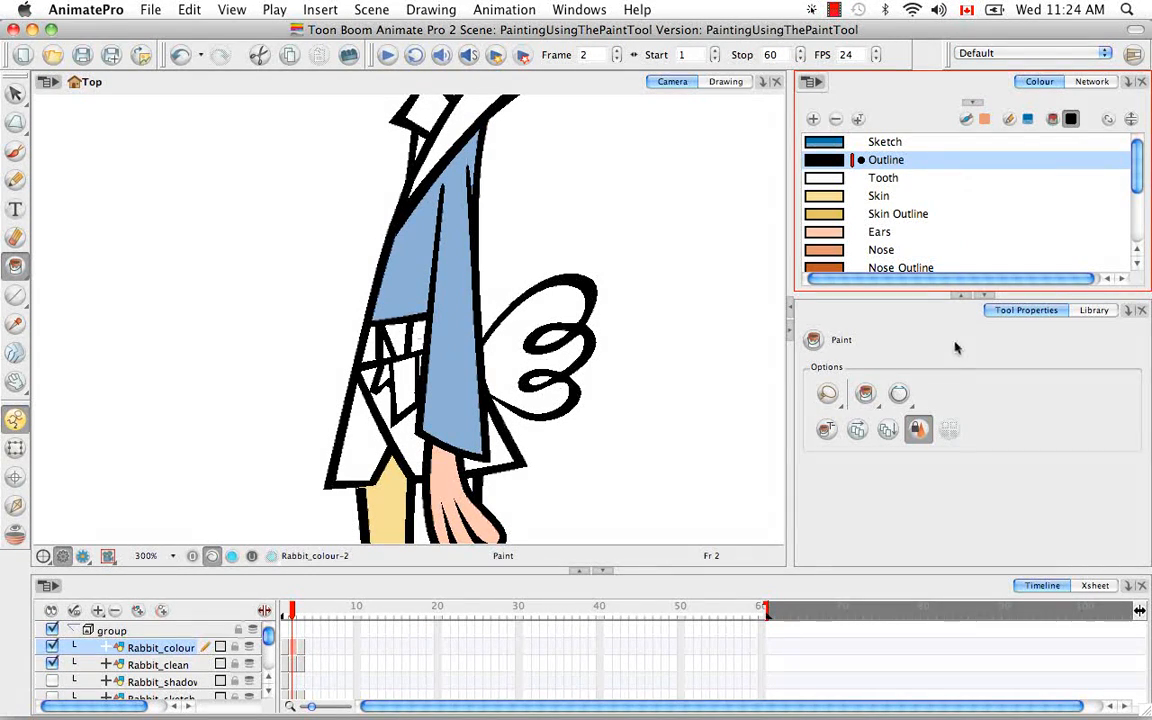
# Step: Repaint the blue jacket and sleeve with Skin Outline in Repaint mode while protected colours are respected
pyautogui.click(867, 395)
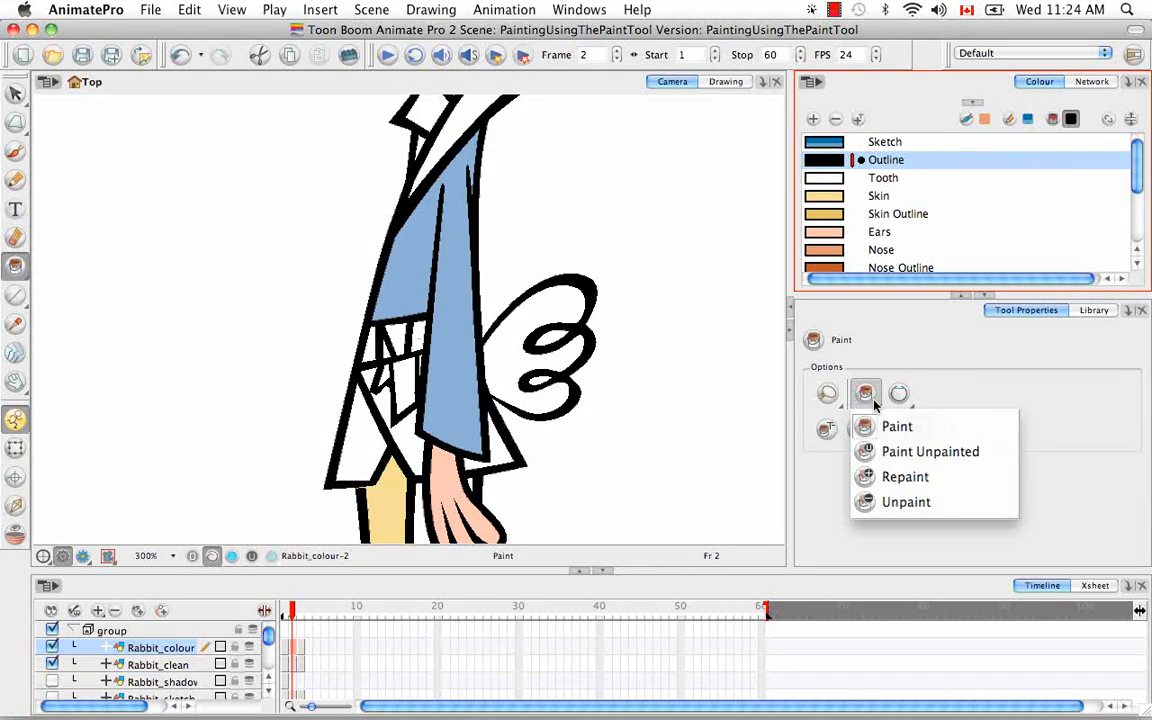
pyautogui.click(905, 477)
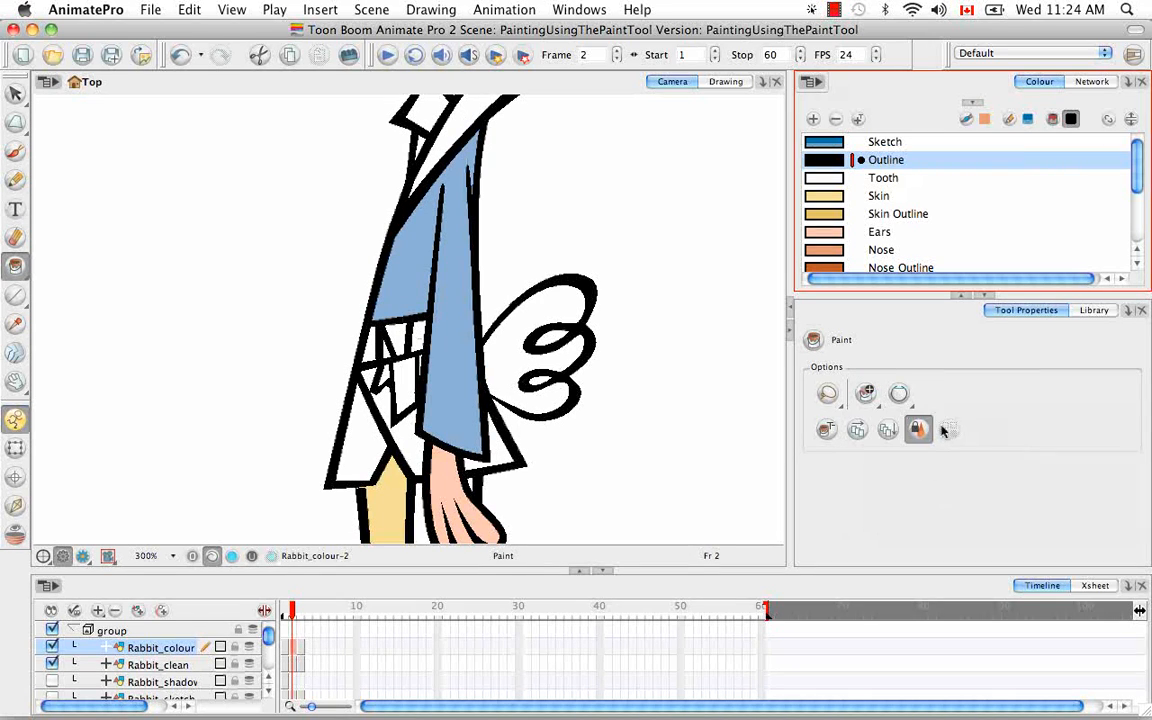
pyautogui.click(826, 216)
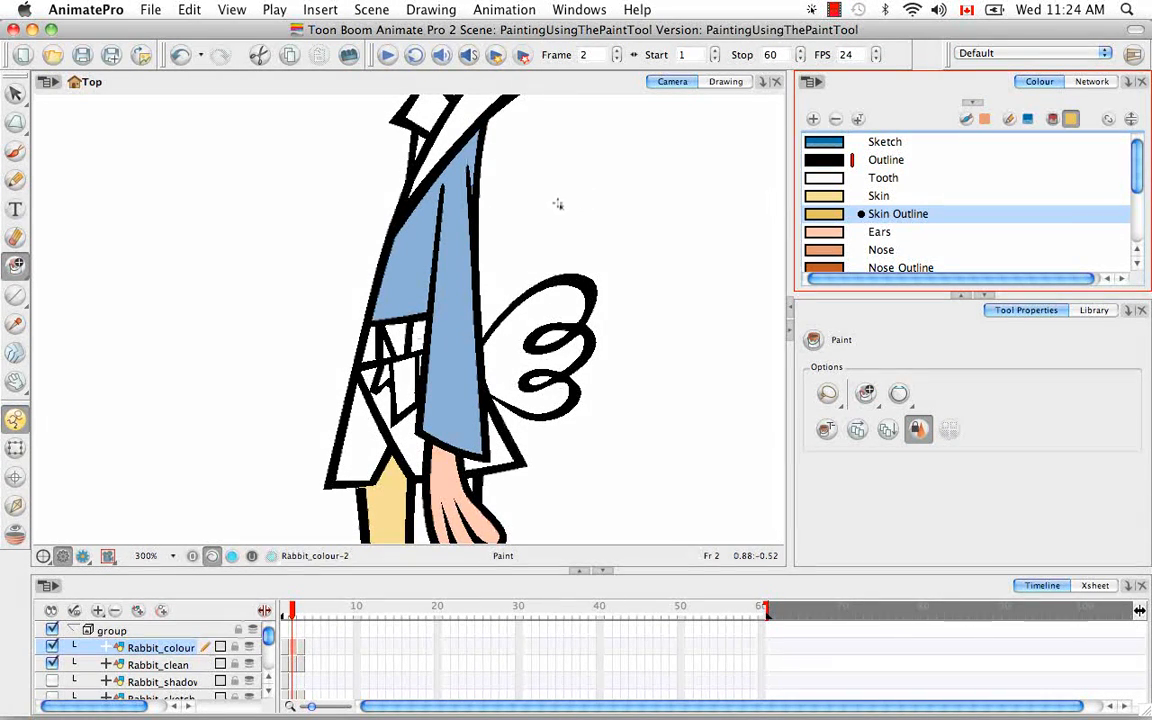
pyautogui.moveTo(505, 184); pyautogui.dragTo(295, 352)
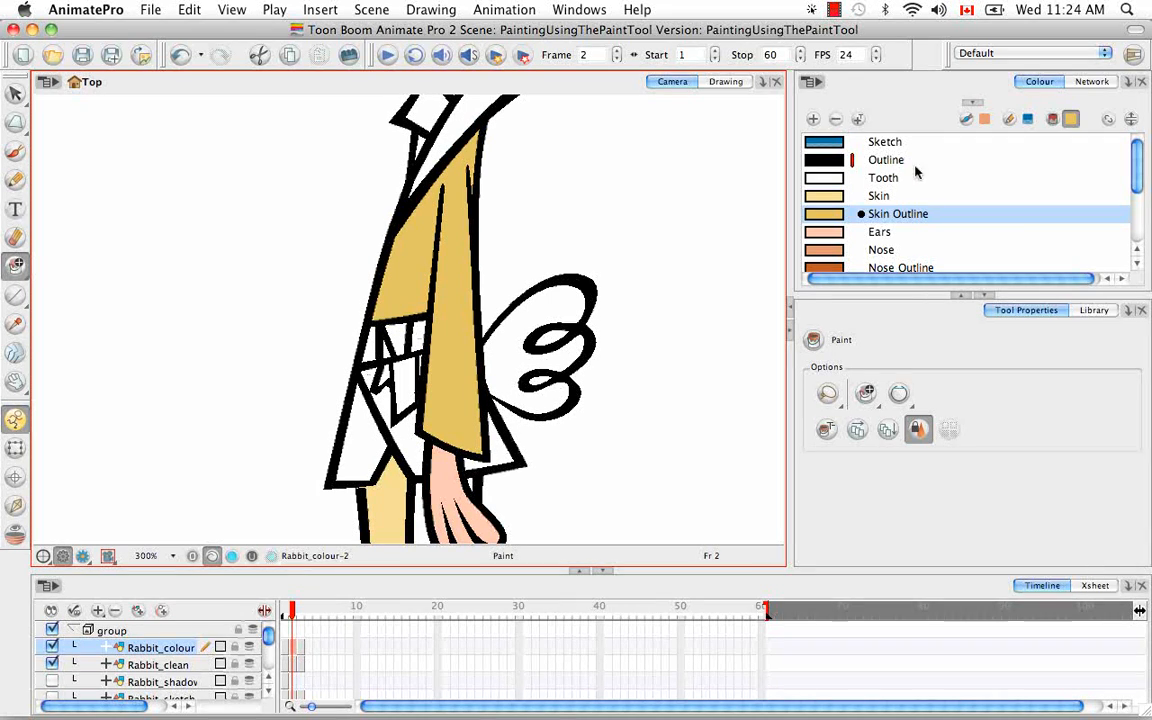
# Step: Undo the protected repaint, try repainting the jacket and sleeve with Skin Outline with colour protection off, and undo that too
pyautogui.press('super+z')
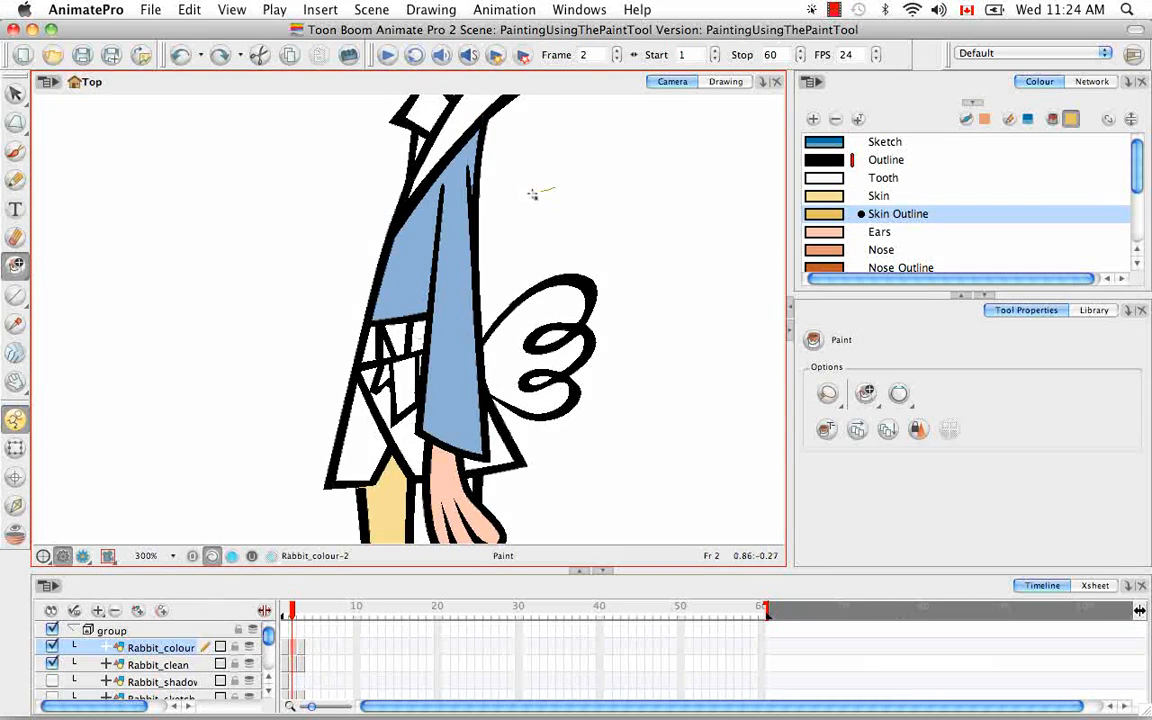
pyautogui.moveTo(541, 190); pyautogui.dragTo(456, 301)
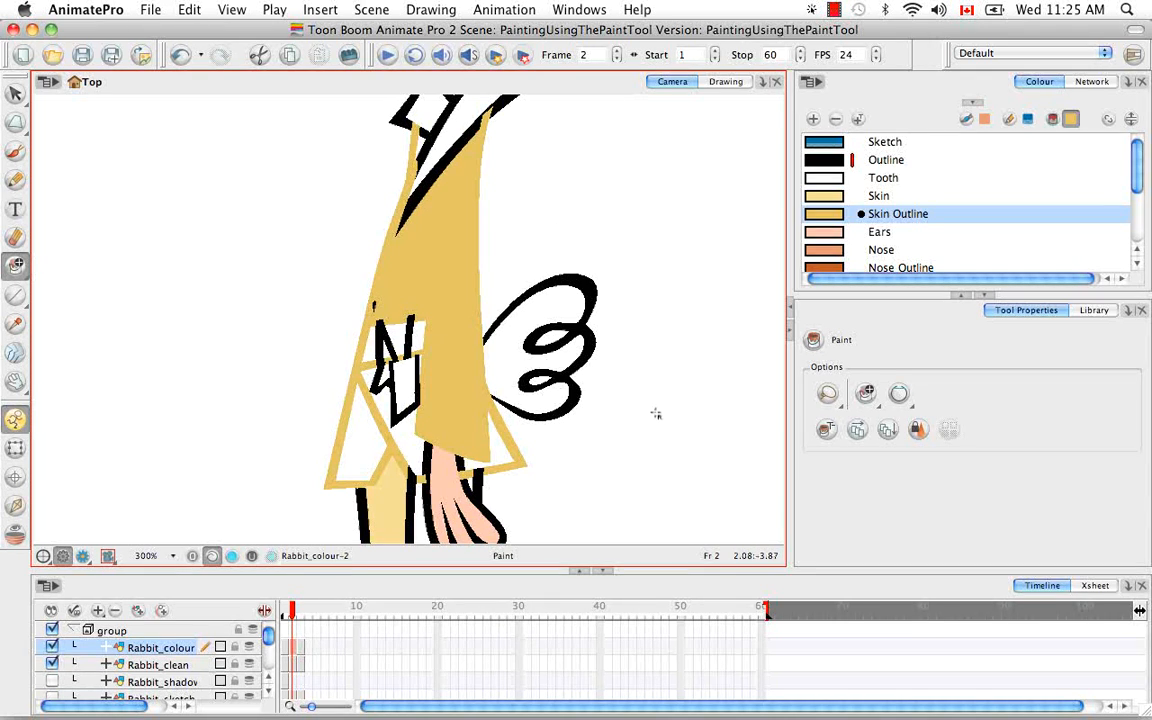
pyautogui.press('super+z')
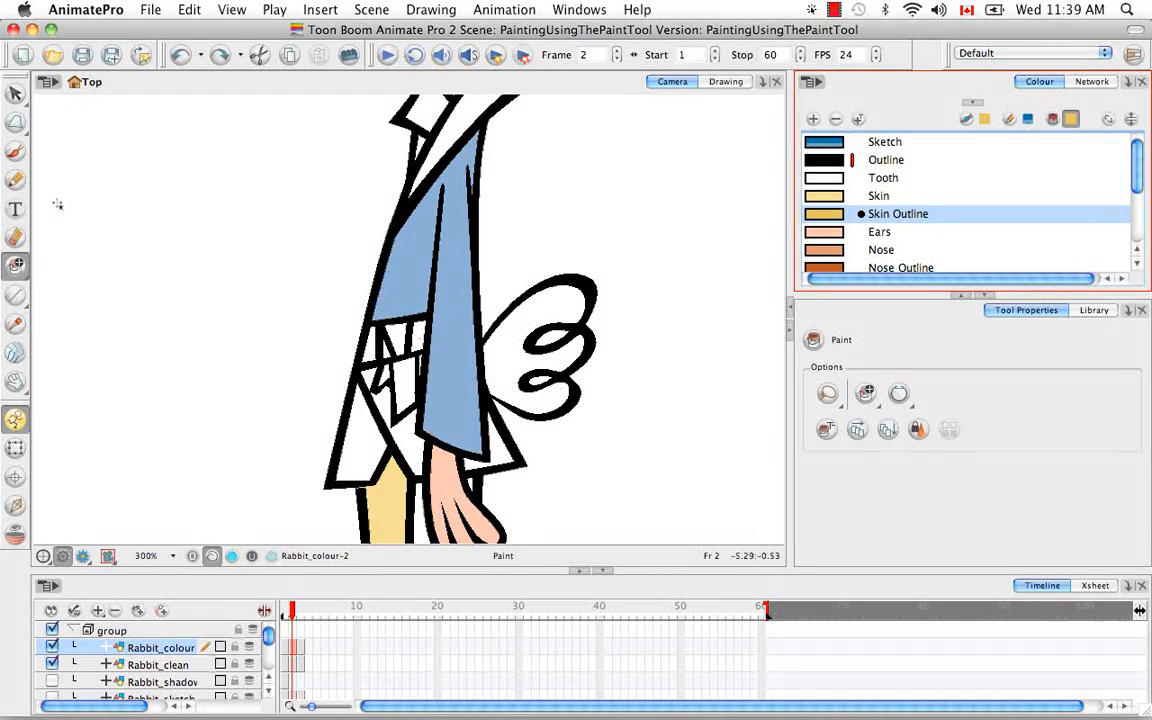
# Step: Try a Repaint Brush stroke in Nose Outline down across the tail's lines, and undo it
pyautogui.click(16, 151)
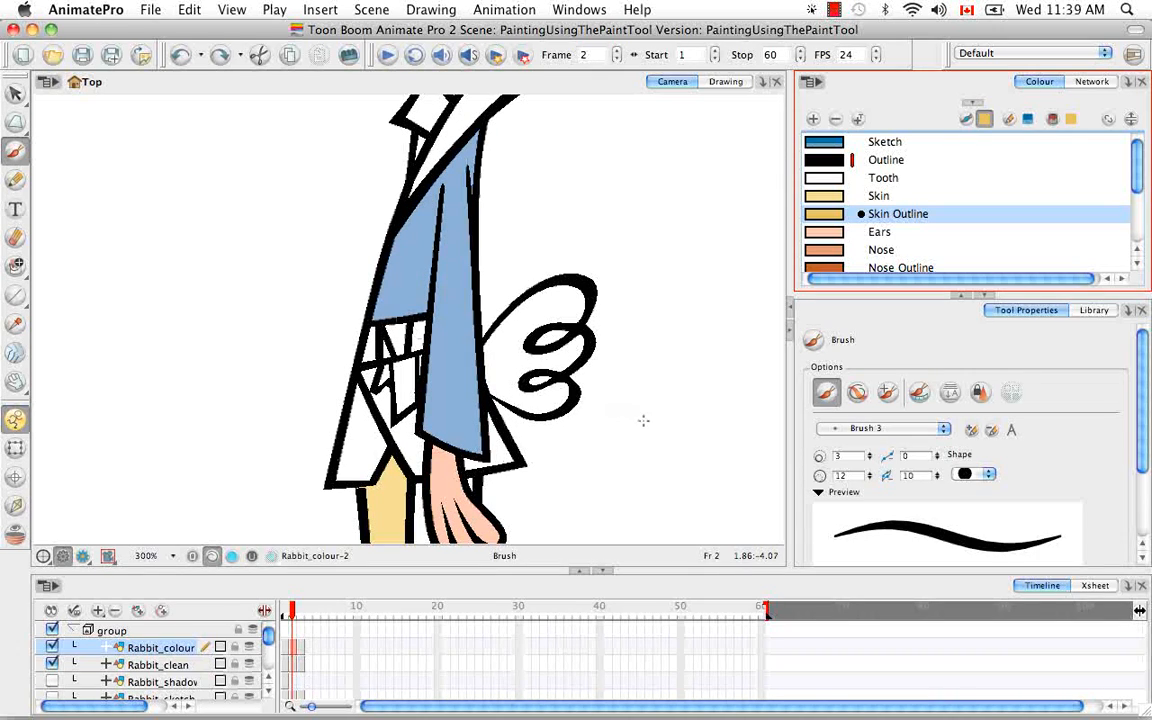
pyautogui.click(889, 398)
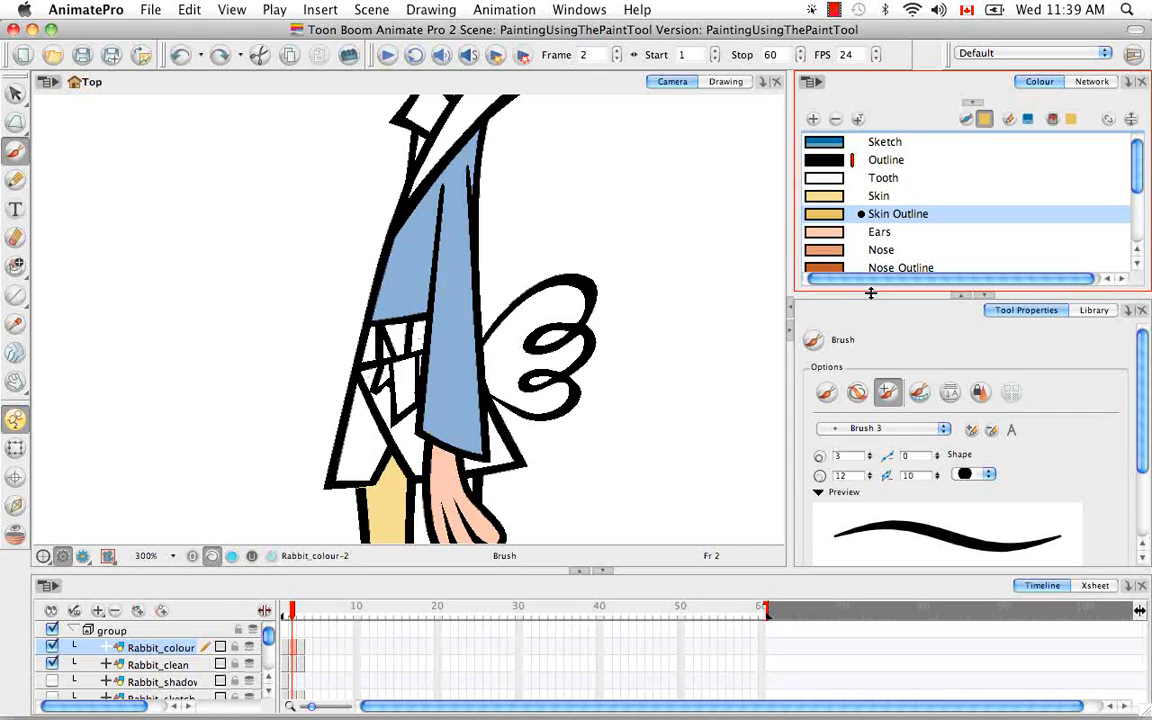
pyautogui.click(816, 267)
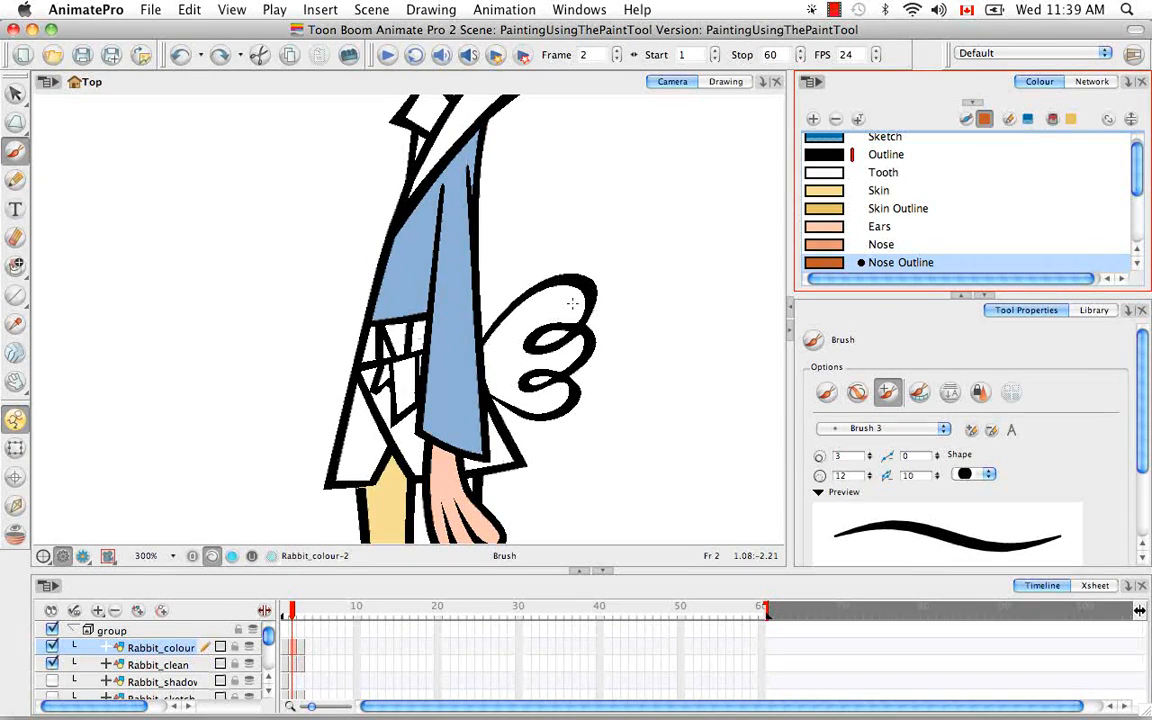
pyautogui.moveTo(607, 237)
pyautogui.mouseDown()
pyautogui.moveTo(551, 330)
pyautogui.moveTo(541, 442)
pyautogui.mouseUp()
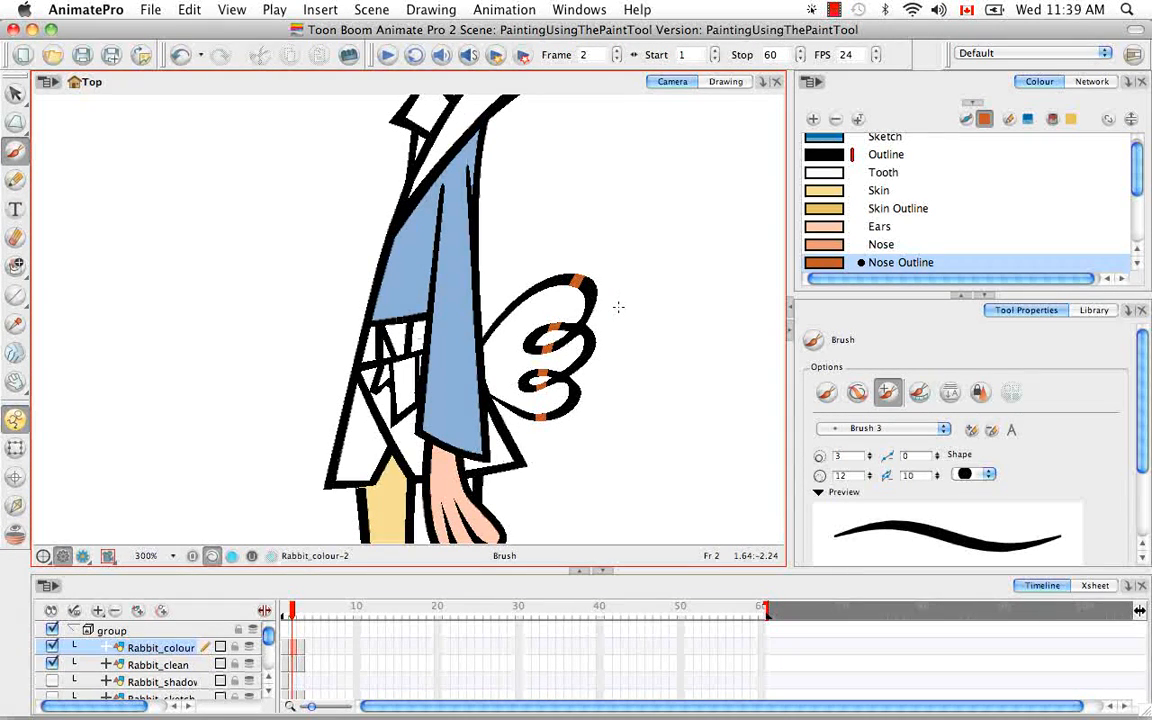
pyautogui.press('super+z')
# Step: Try a normal brush stroke in Nose Outline down across the tail for comparison, and undo it
pyautogui.click(827, 393)
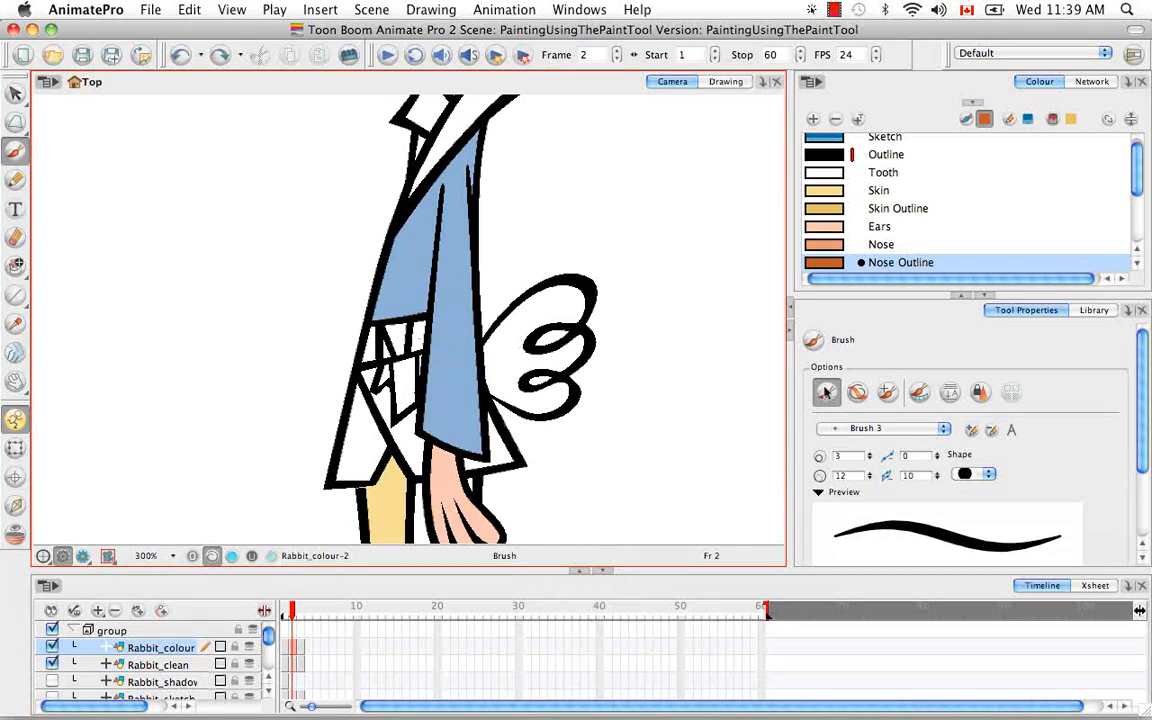
pyautogui.moveTo(598, 231); pyautogui.dragTo(540, 488)
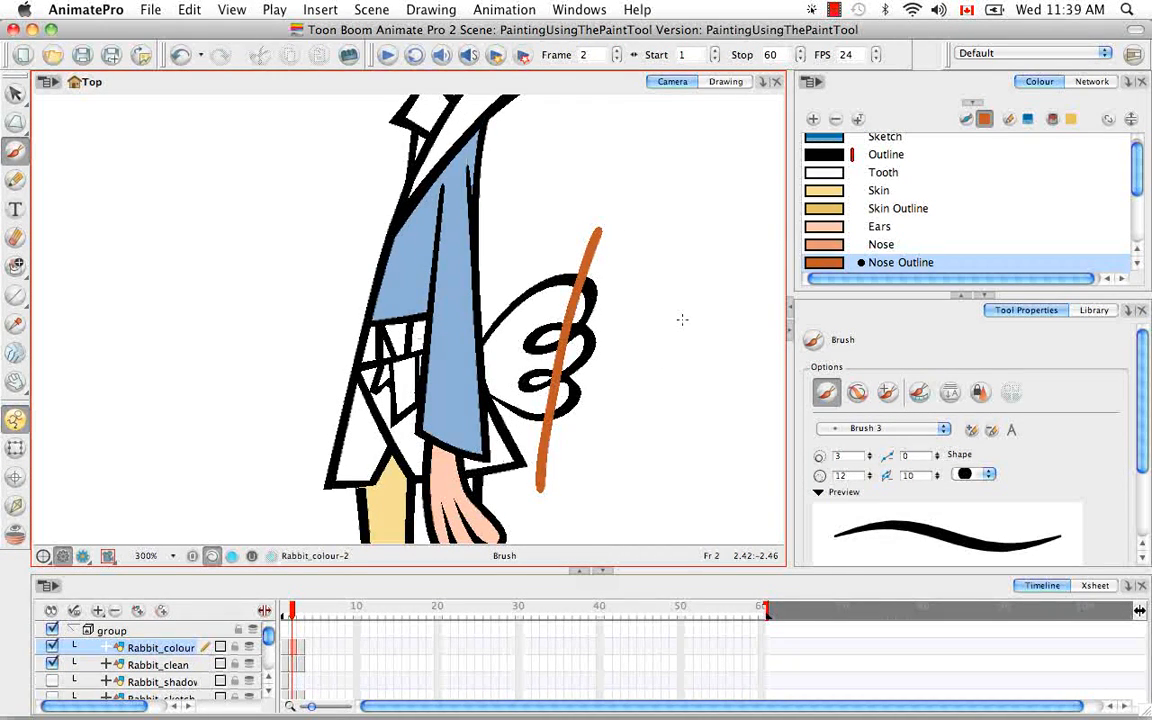
pyautogui.press('super+z')
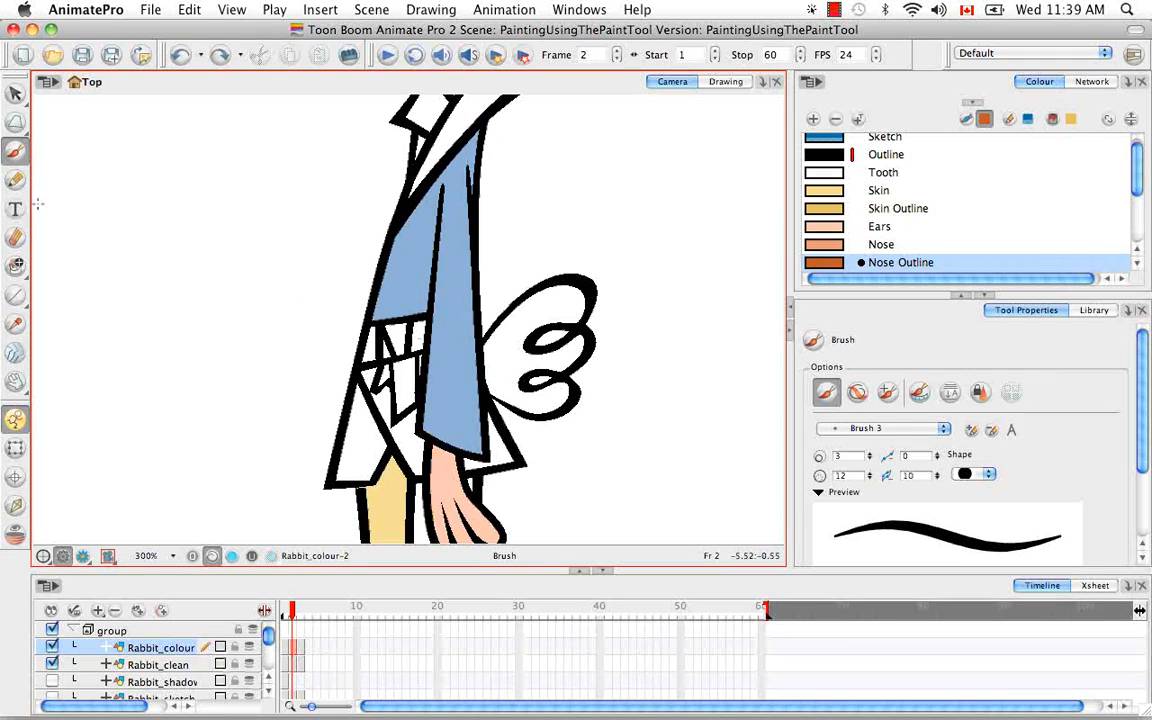
# Step: Turn on colour protection and paint a Gi stroke with the Repaint Brush along the front edge of the blue jacket
pyautogui.click(15, 266)
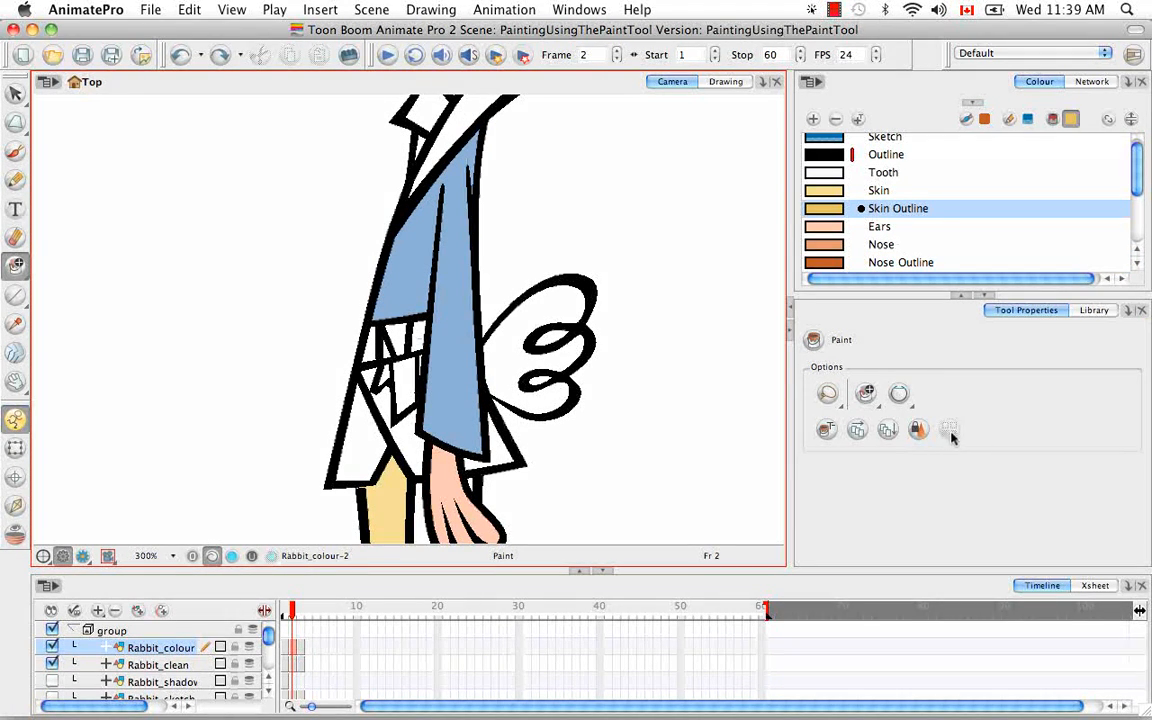
pyautogui.click(920, 429)
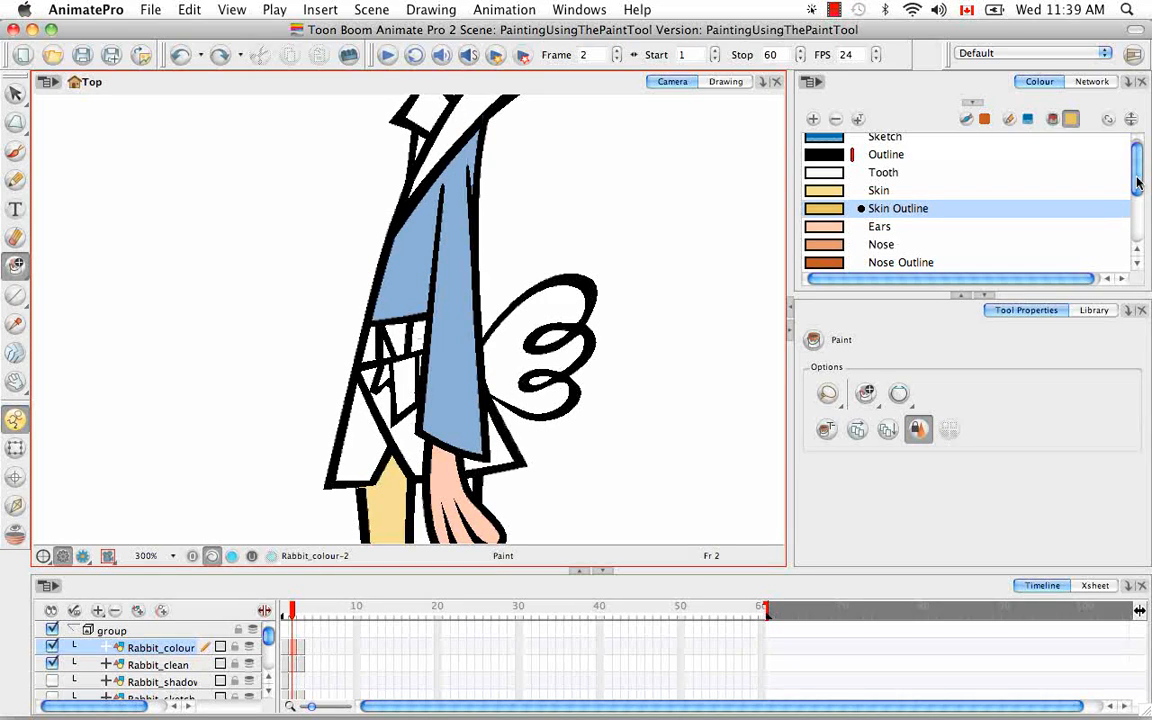
pyautogui.moveTo(1137, 180); pyautogui.dragTo(1113, 204)
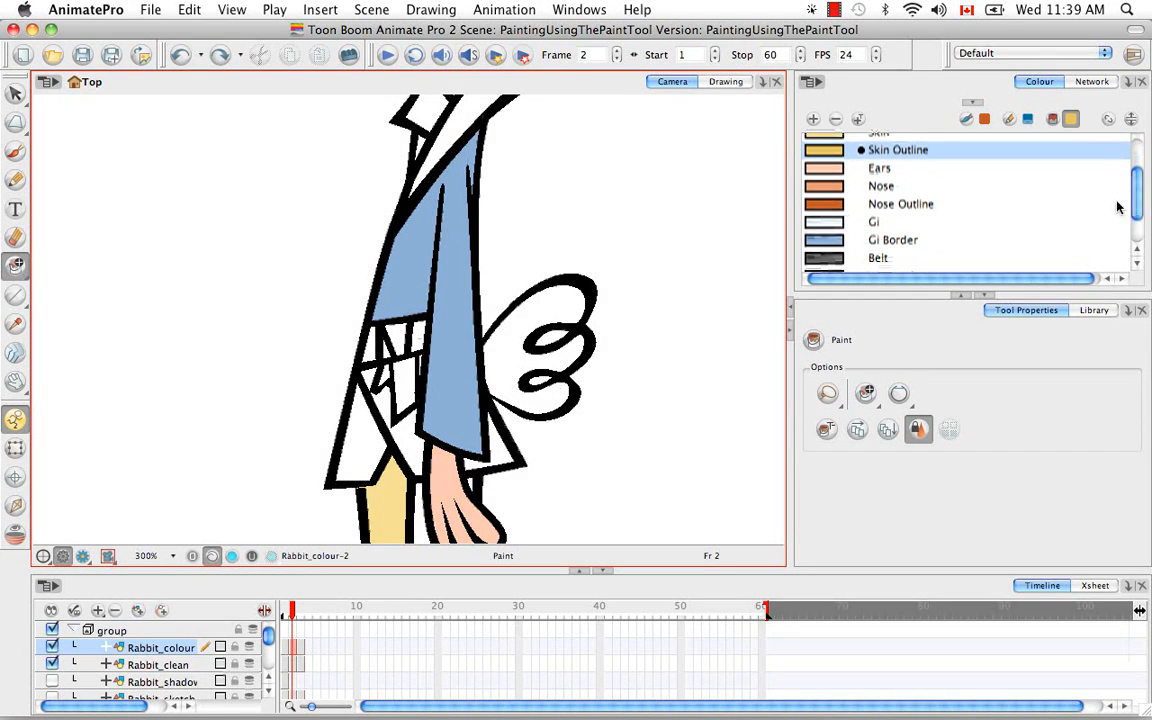
pyautogui.click(818, 226)
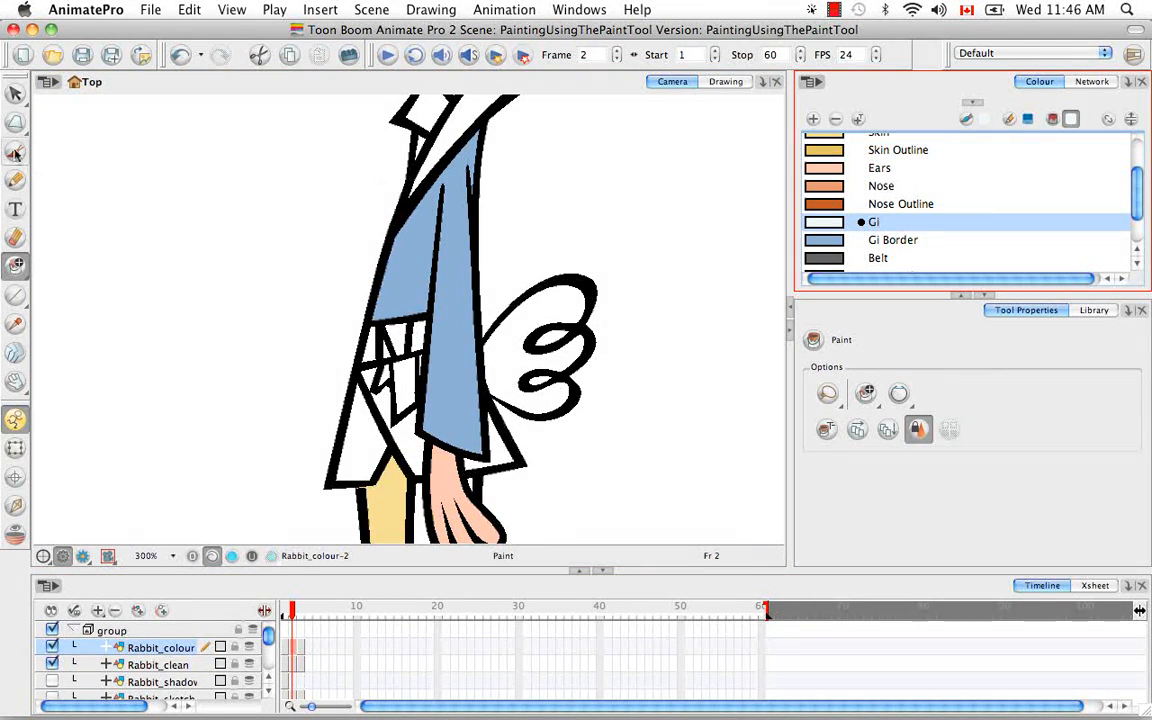
pyautogui.click(15, 150)
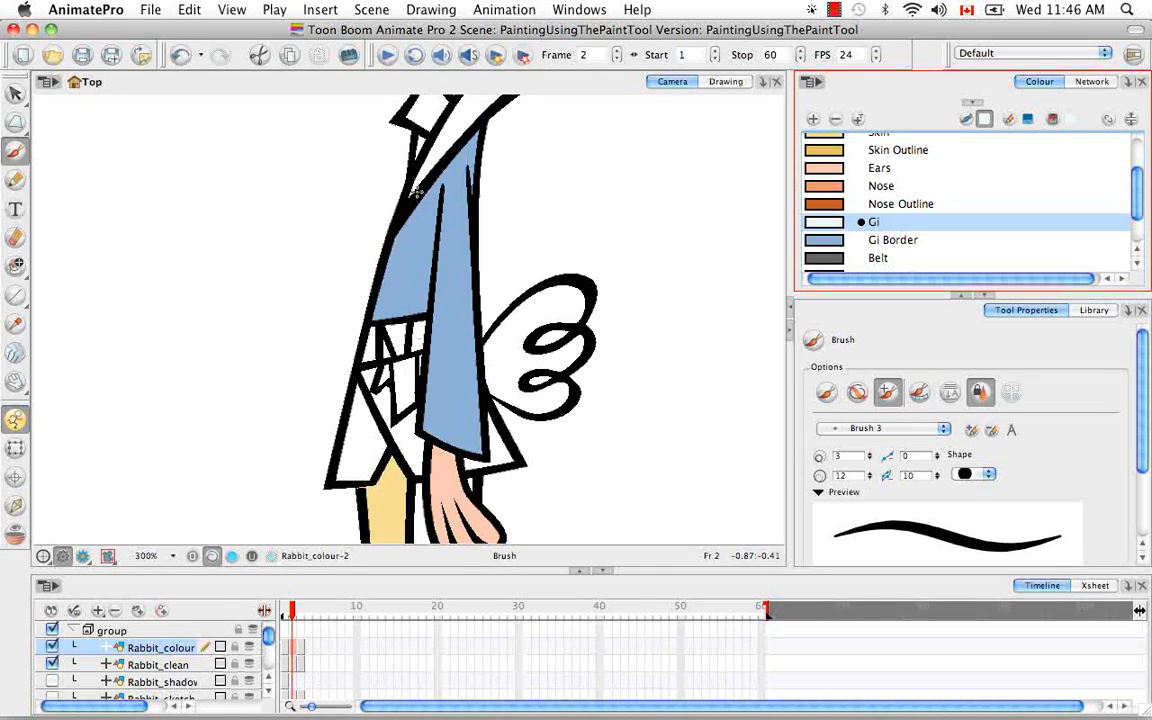
pyautogui.moveTo(401, 227); pyautogui.dragTo(376, 321)
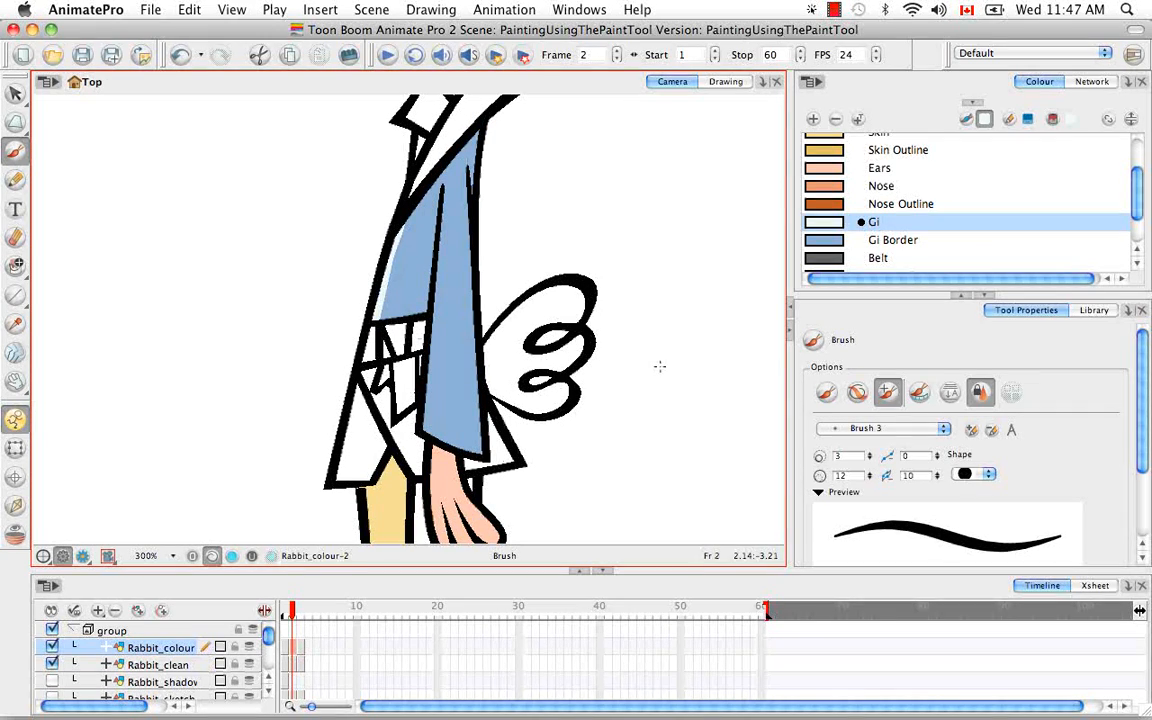
# Step: Hide the Rabbit_clean layer and fill the leg below the jacket with Gi using the Paint tool in Paint mode
pyautogui.moveTo(15, 263); pyautogui.dragTo(75, 264)
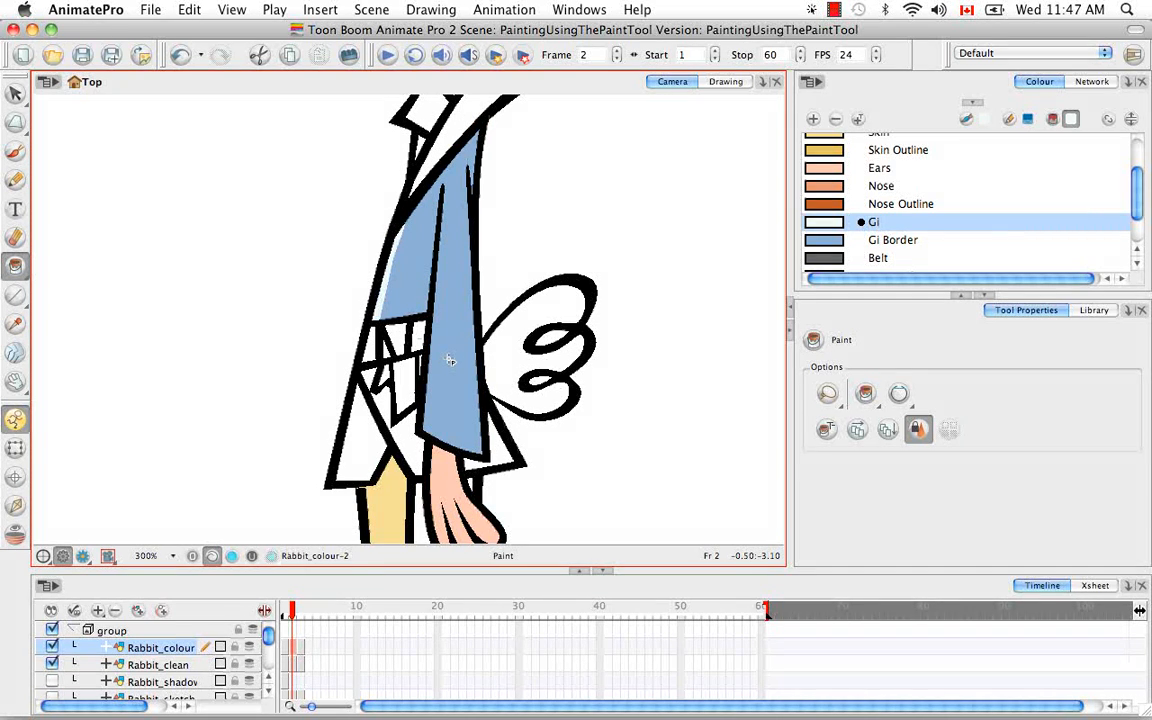
pyautogui.click(866, 393)
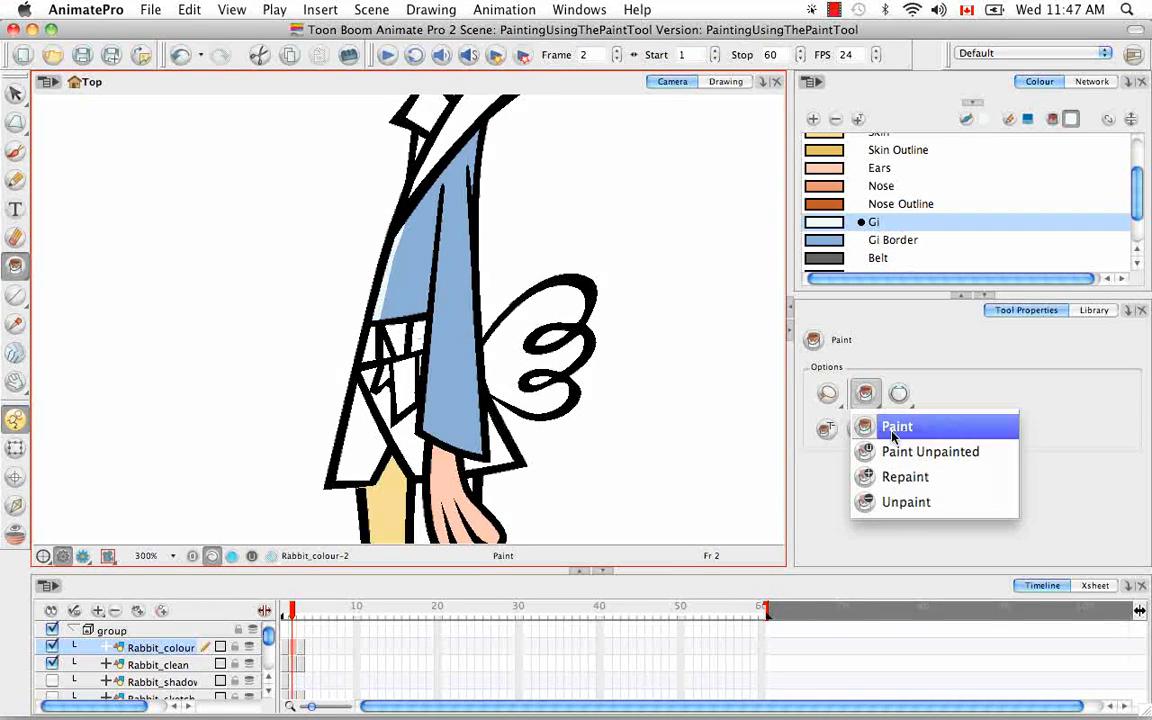
pyautogui.click(897, 426)
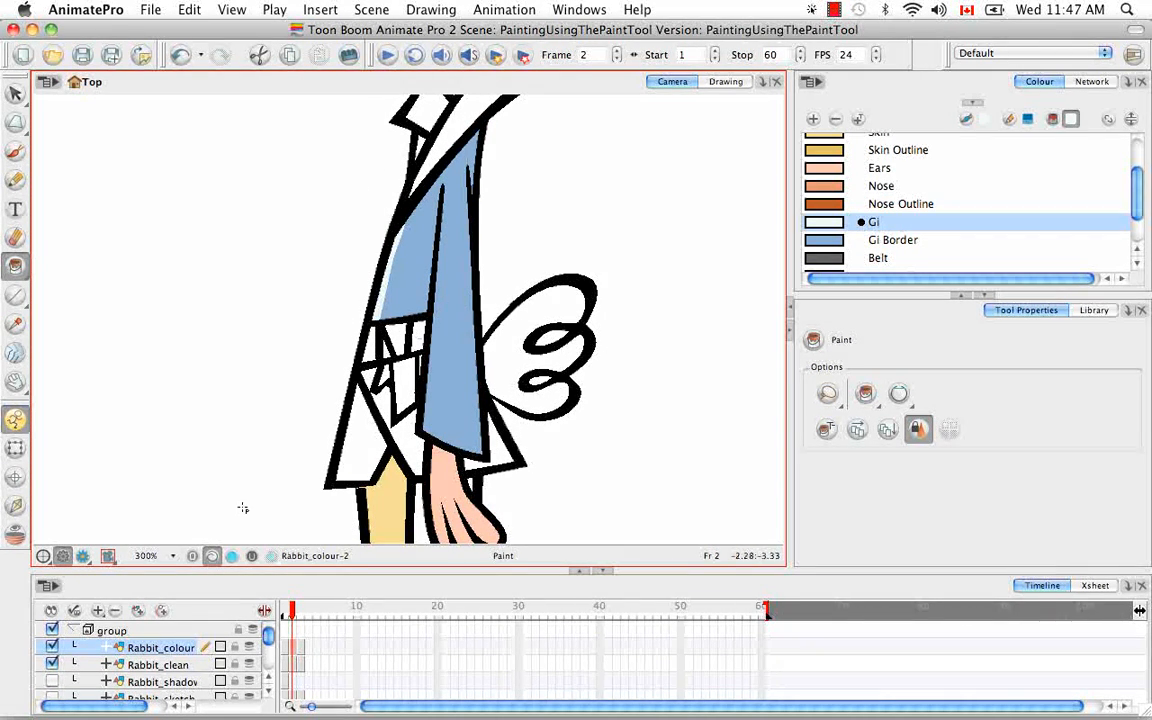
pyautogui.click(51, 680)
pyautogui.click(55, 662)
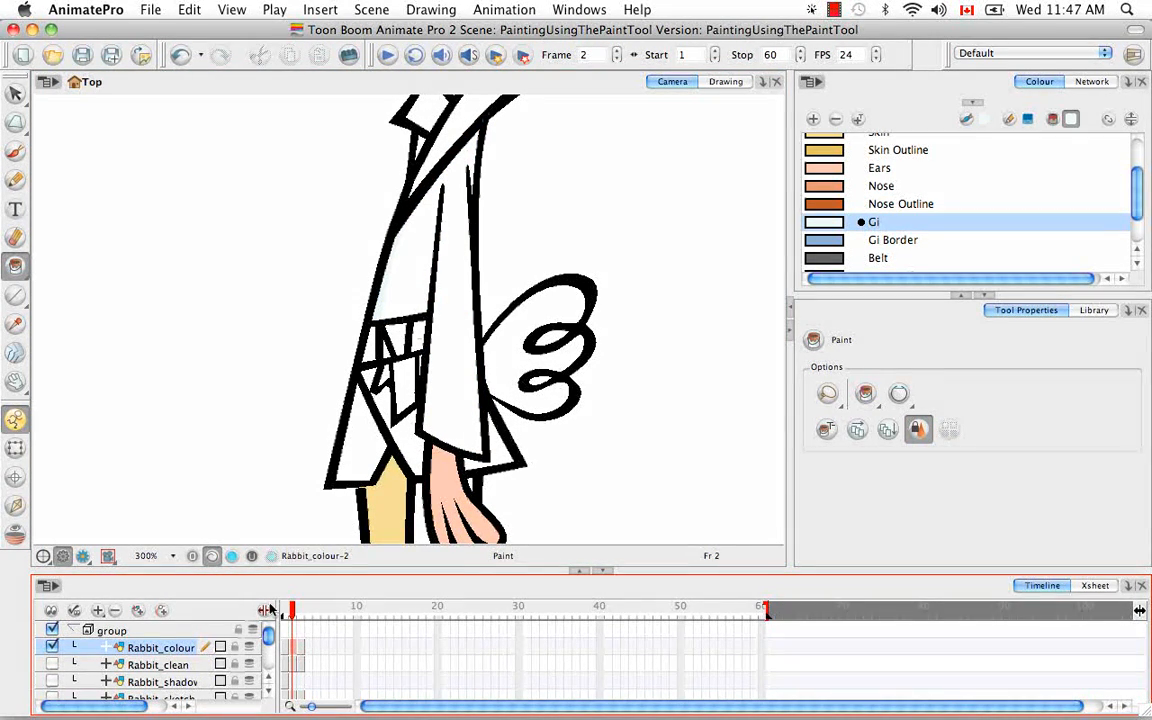
pyautogui.click(382, 506)
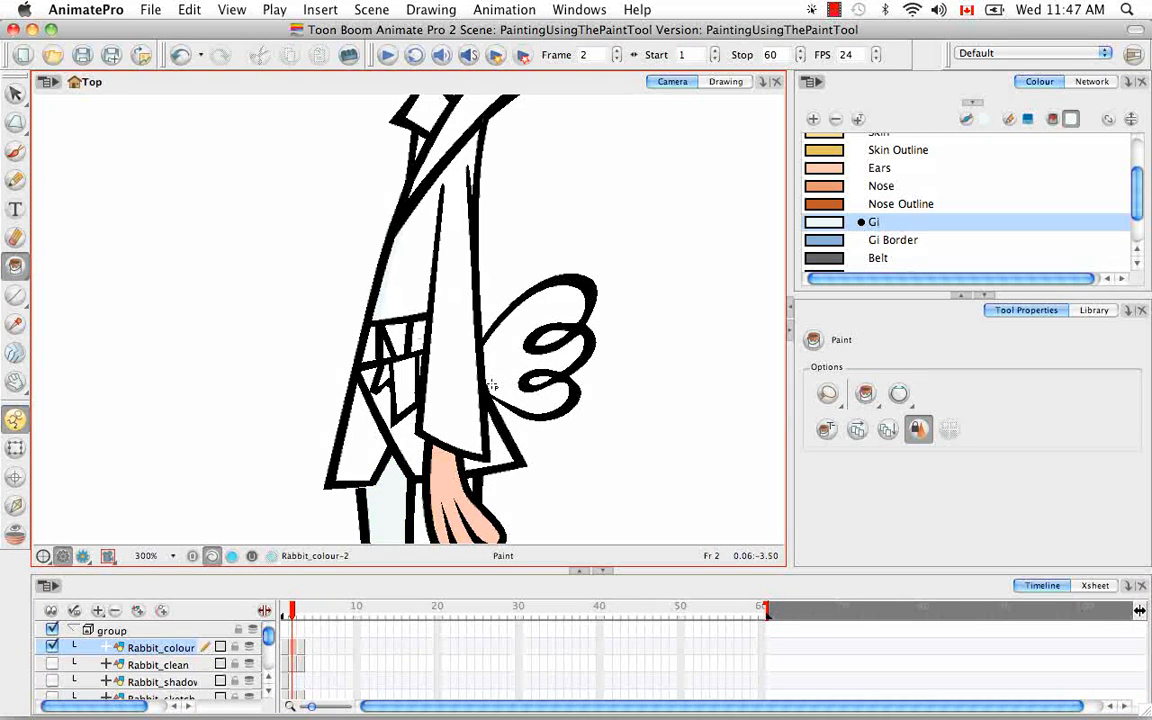